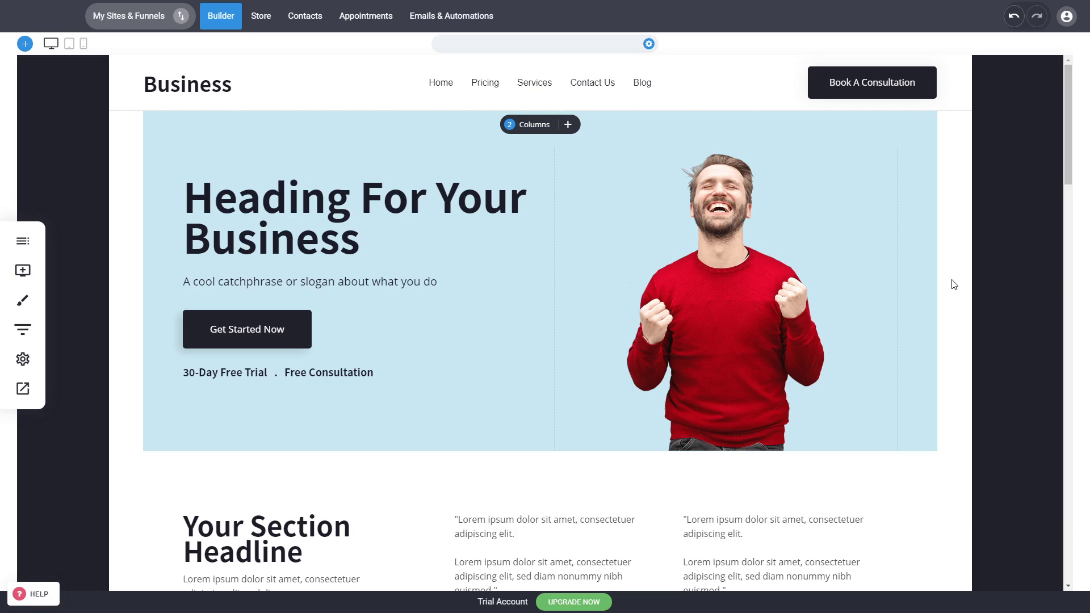
# Look over the homepage's hero block, testimonial section and image section, including the hero heading's text formatting options
pyautogui.scroll(-5, 953, 284)
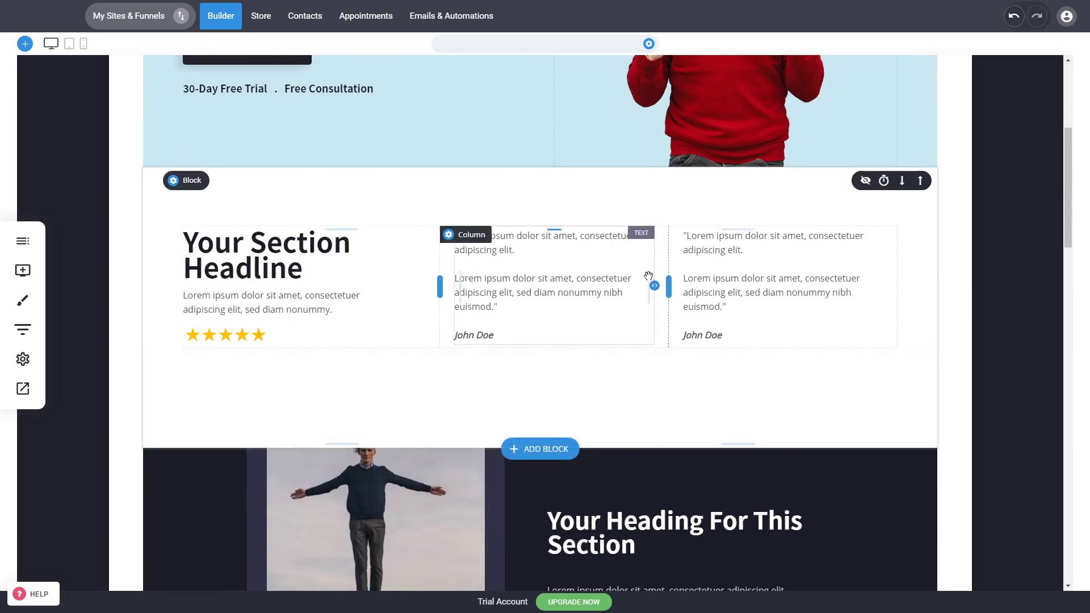
pyautogui.scroll(5, 963, 284)
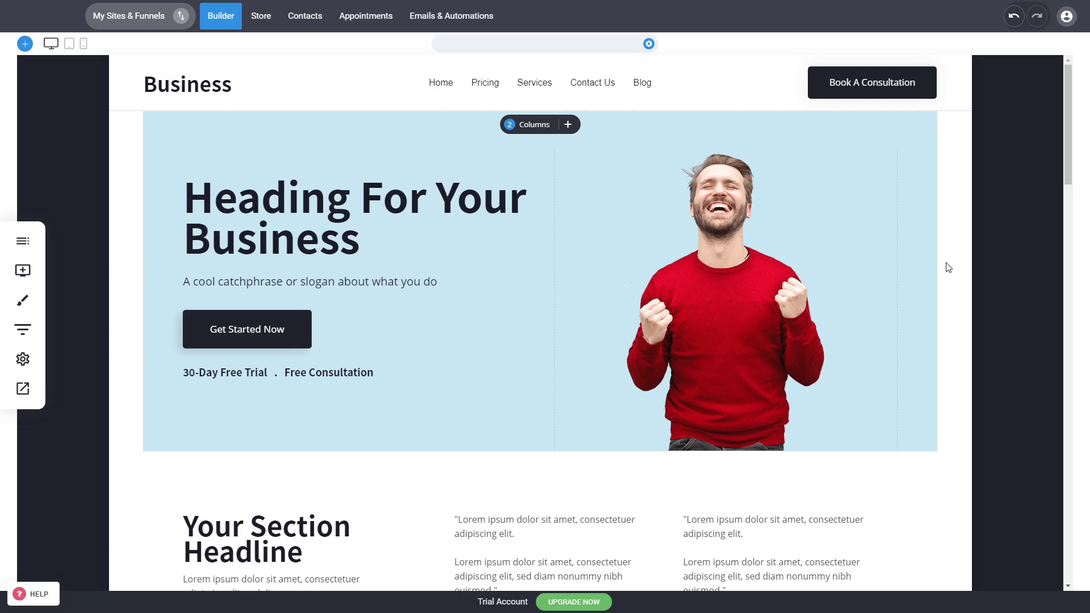
pyautogui.scroll(-7, 948, 267)
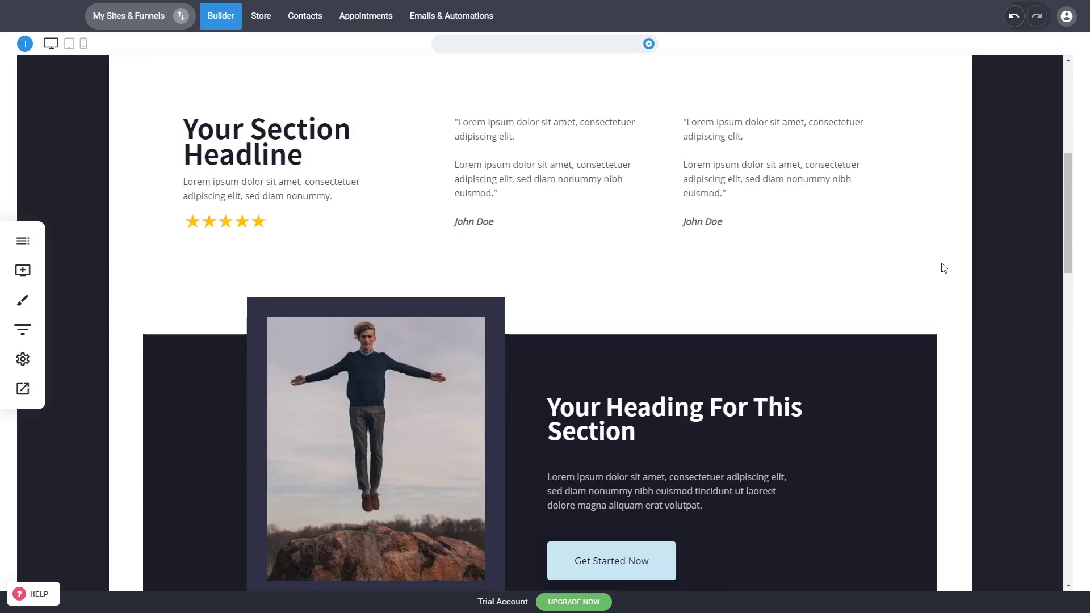
pyautogui.scroll(7, 960, 260)
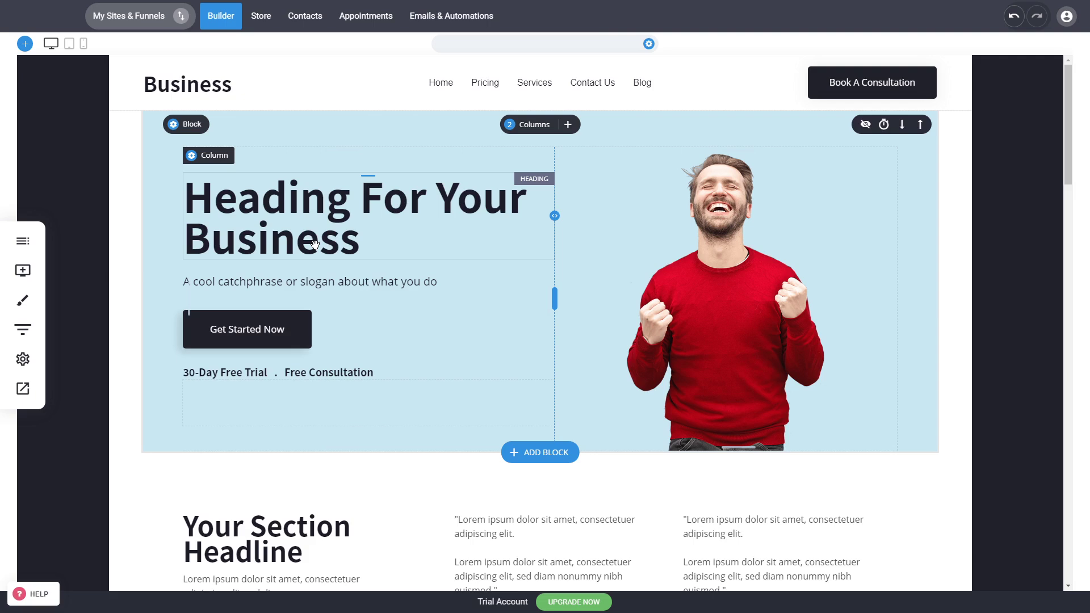
pyautogui.tripleClick(327, 227)
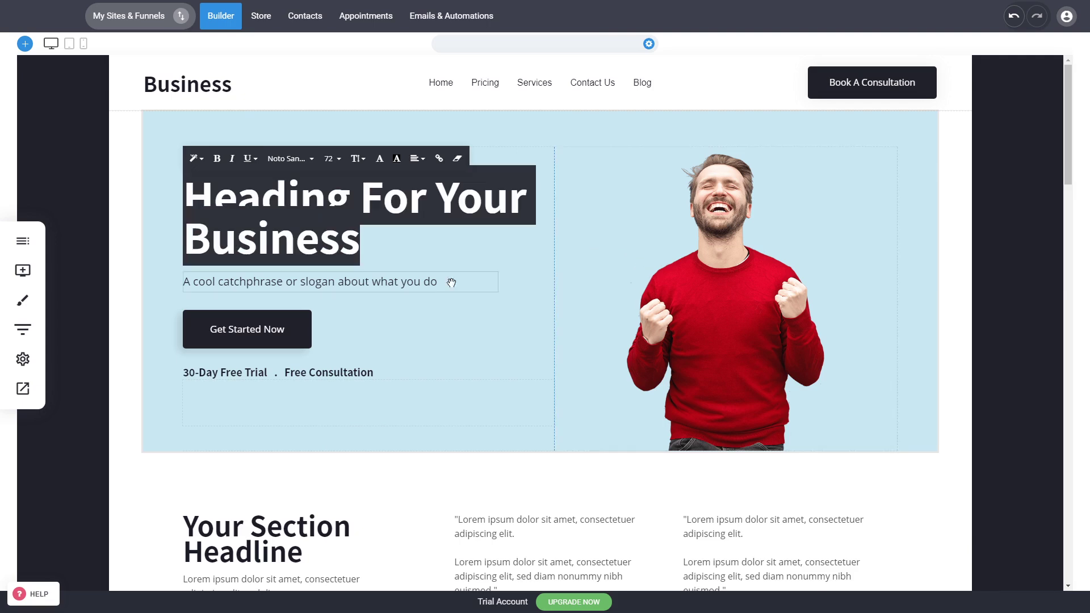
pyautogui.click(932, 298)
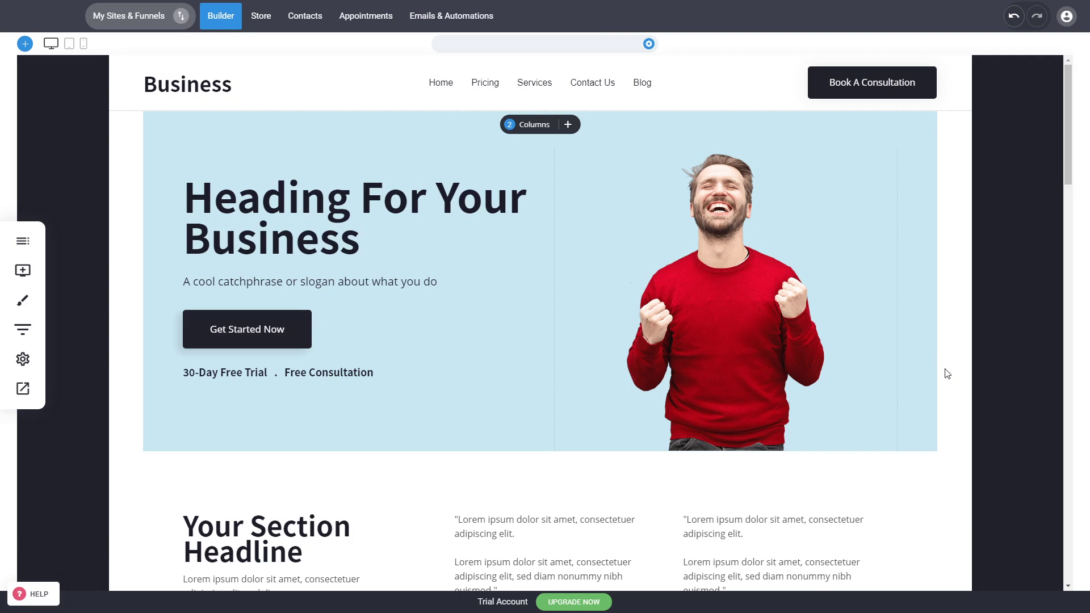
pyautogui.scroll(-1, 914, 376)
pyautogui.scroll(1, 895, 379)
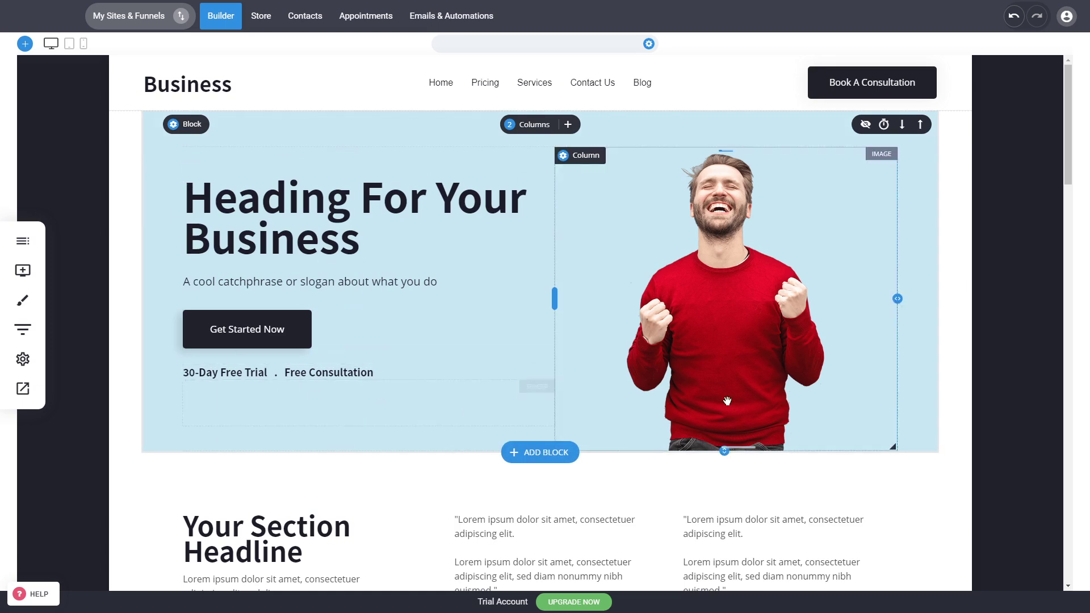
# Open the block library for the spot below the hero block and browse the Hero category's templates
pyautogui.click(554, 449)
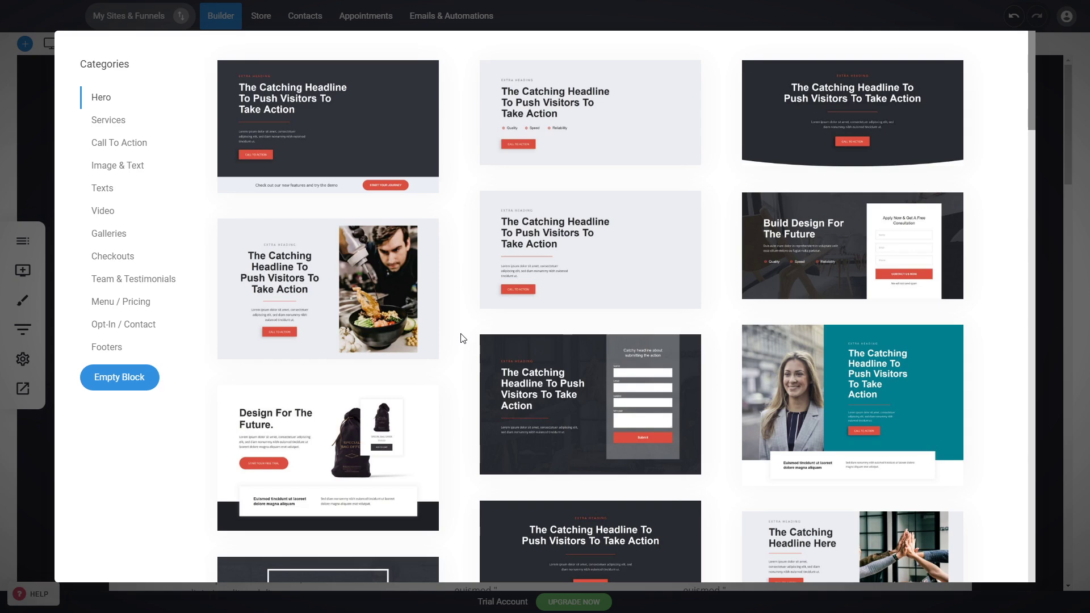
pyautogui.scroll(-5, 462, 341)
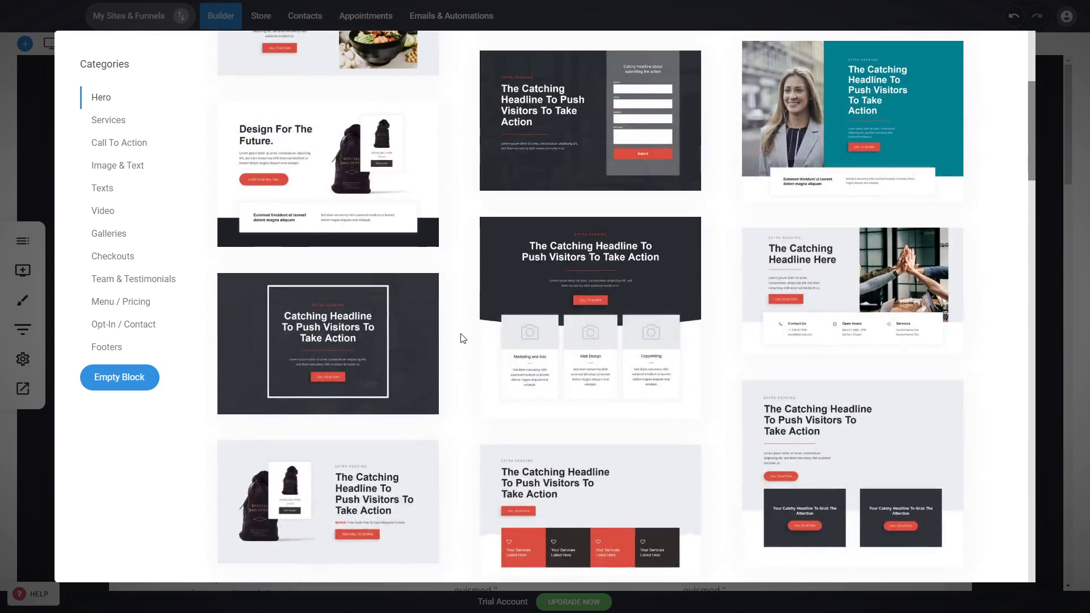
pyautogui.scroll(1, 453, 295)
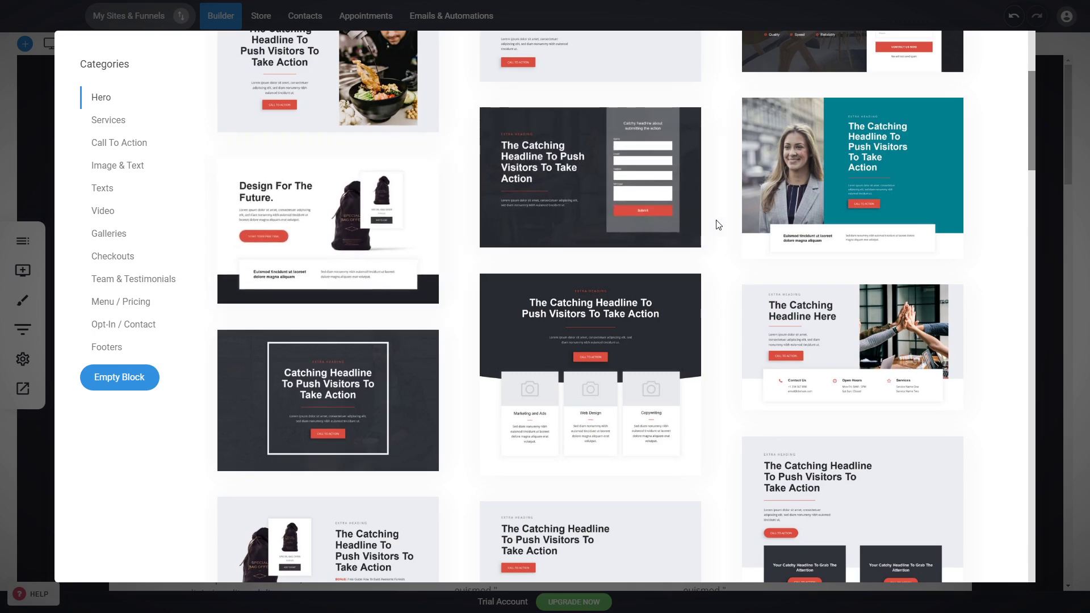
pyautogui.scroll(-7, 716, 227)
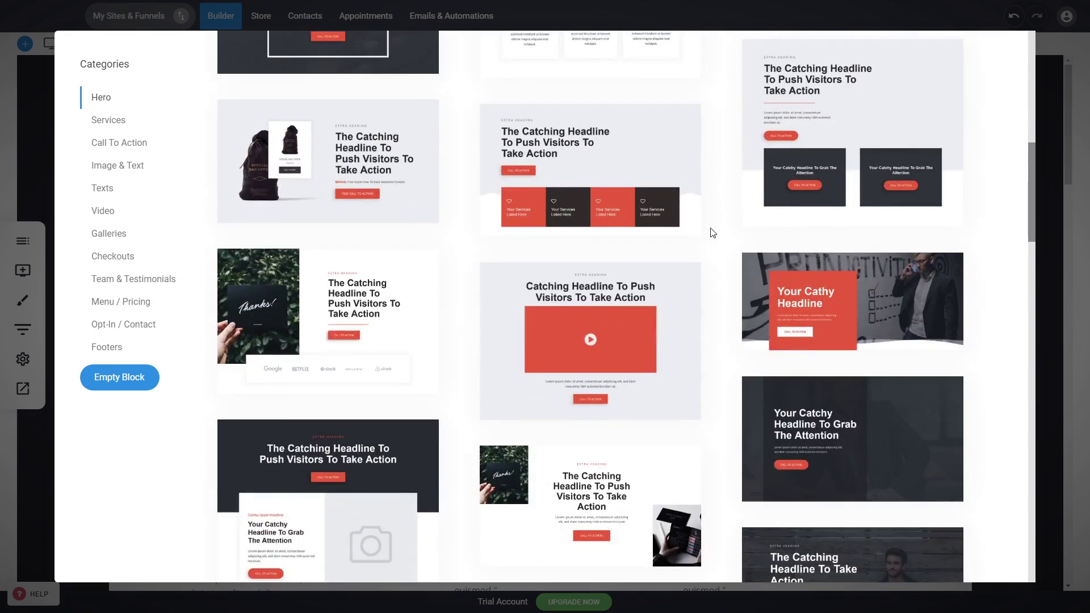
pyautogui.scroll(-10, 717, 234)
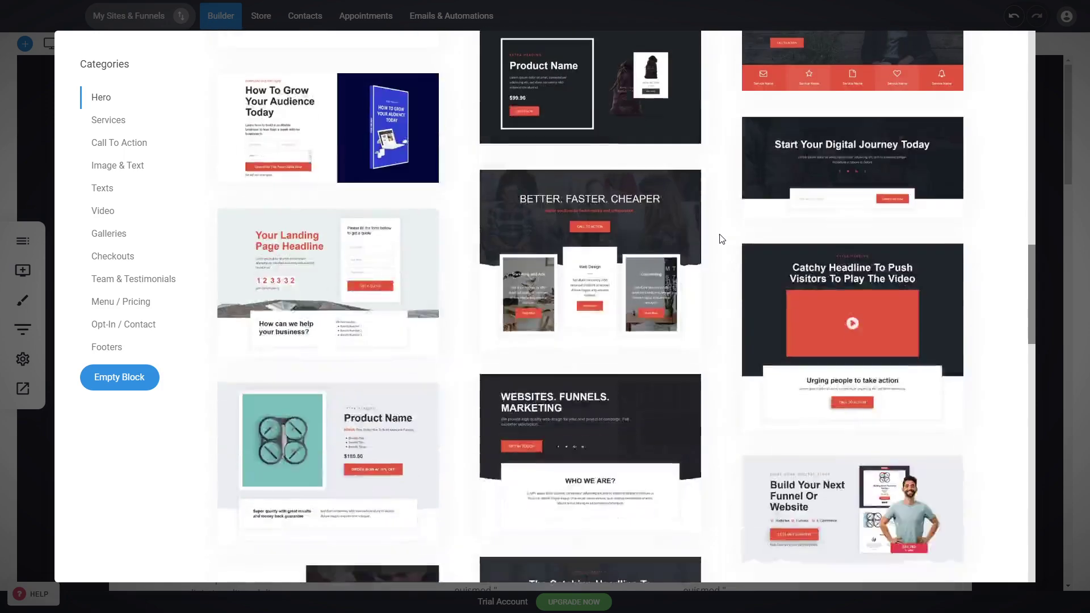
pyautogui.scroll(-9, 721, 238)
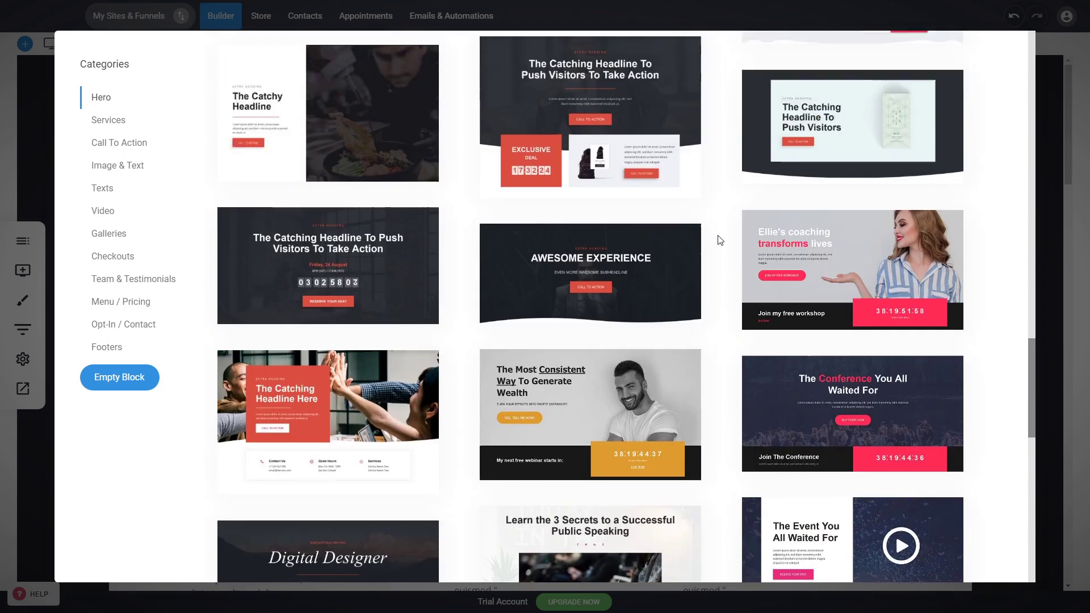
pyautogui.scroll(15, 720, 240)
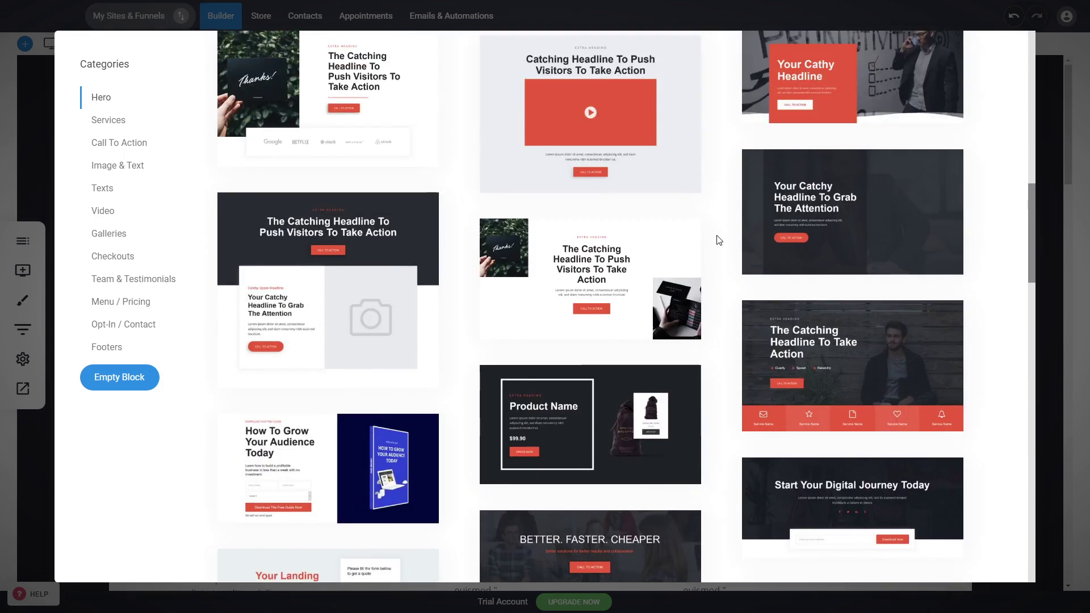
pyautogui.scroll(3, 718, 240)
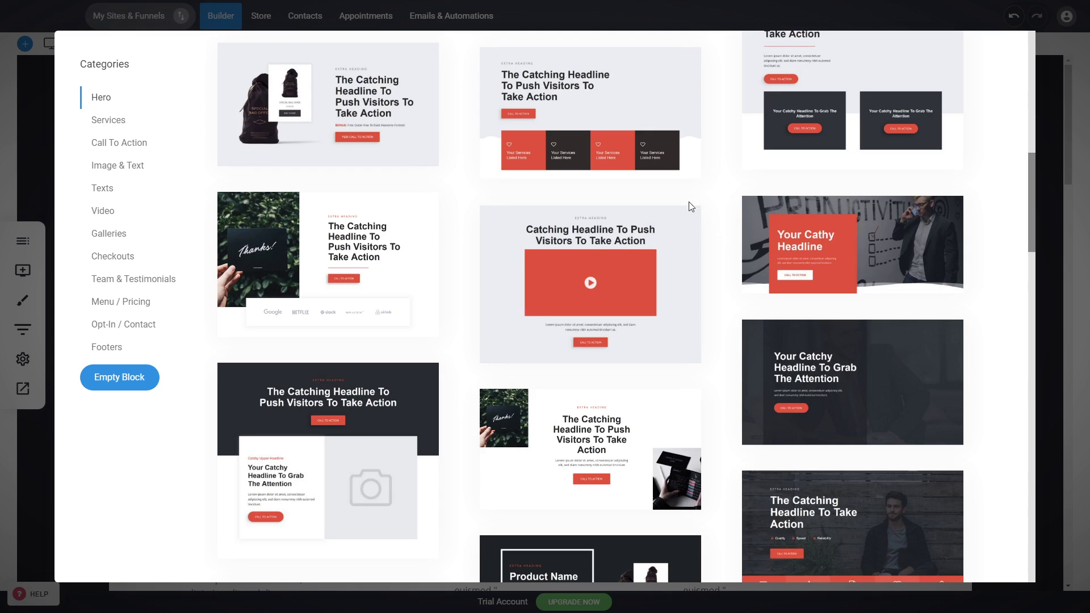
pyautogui.scroll(5, 710, 250)
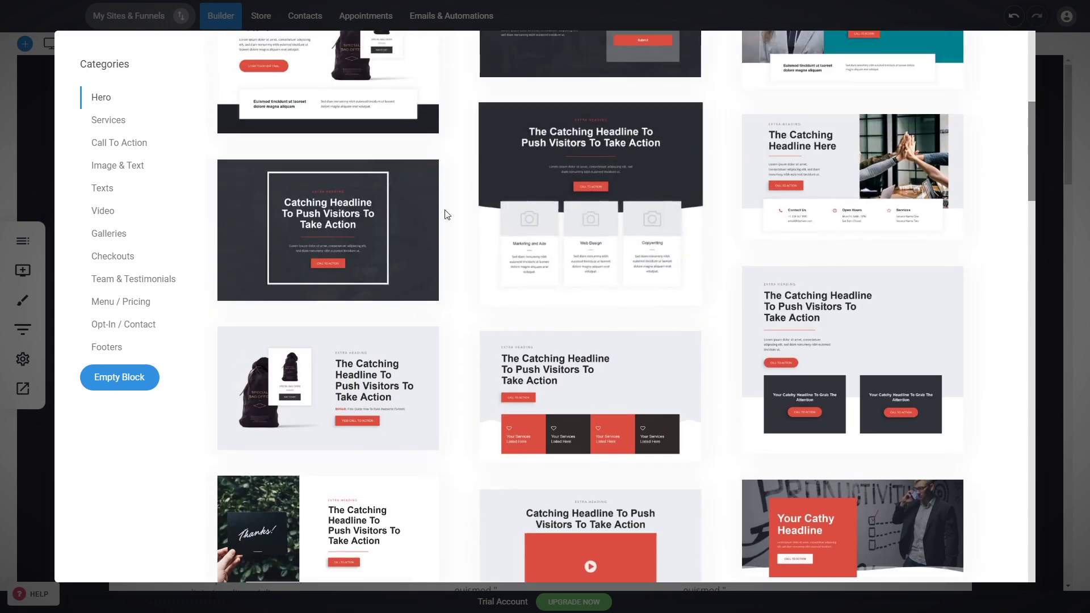
# Insert the dark "Catchy Headline To Push Visitors To Play The Video" template from the Video category below the hero block
pyautogui.click(105, 211)
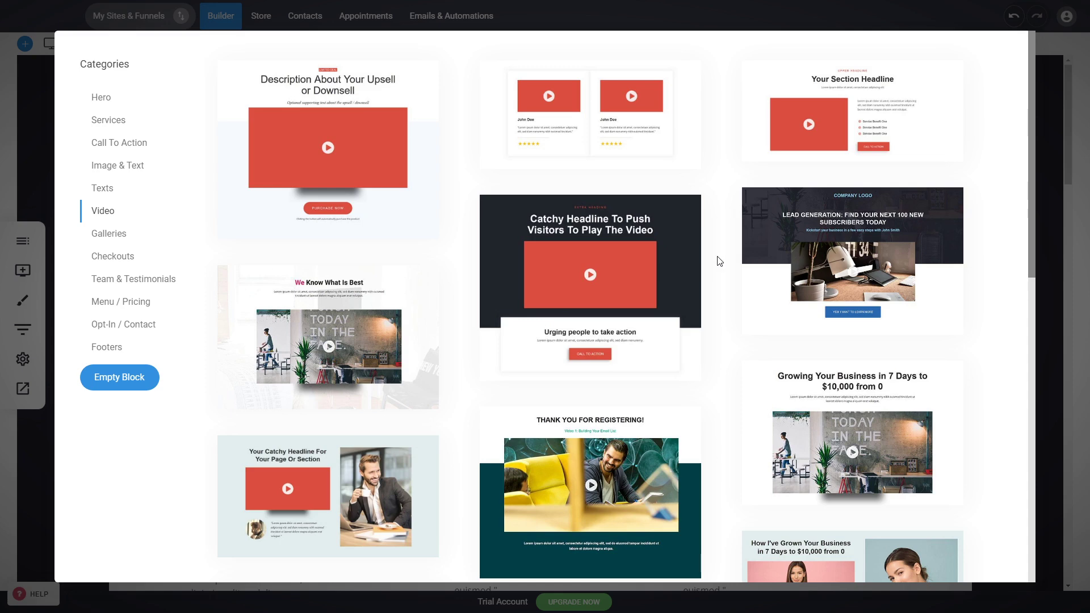
pyautogui.click(675, 261)
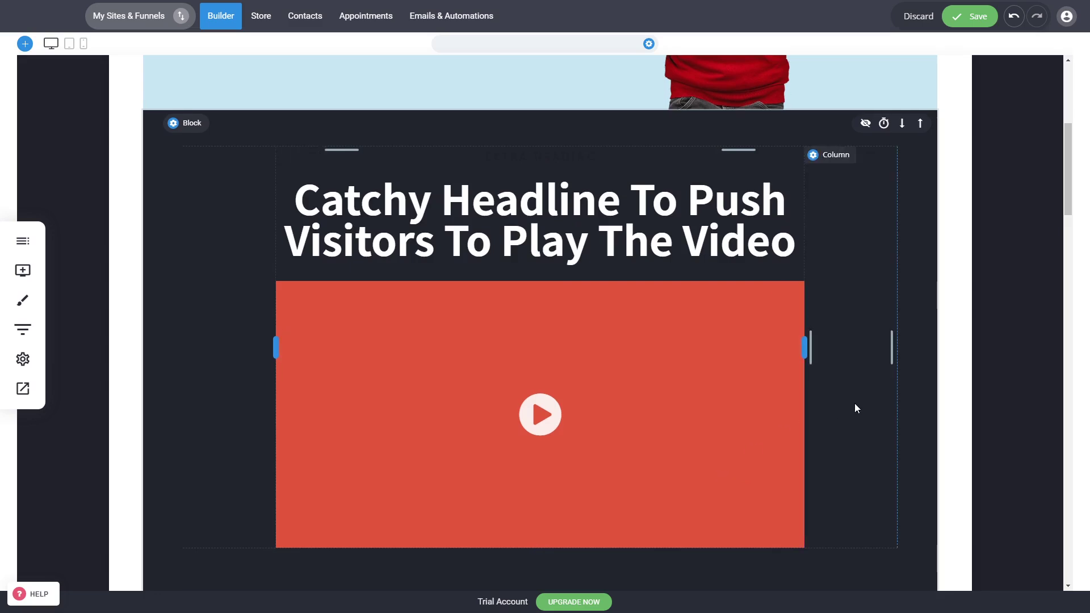
pyautogui.scroll(-3, 856, 408)
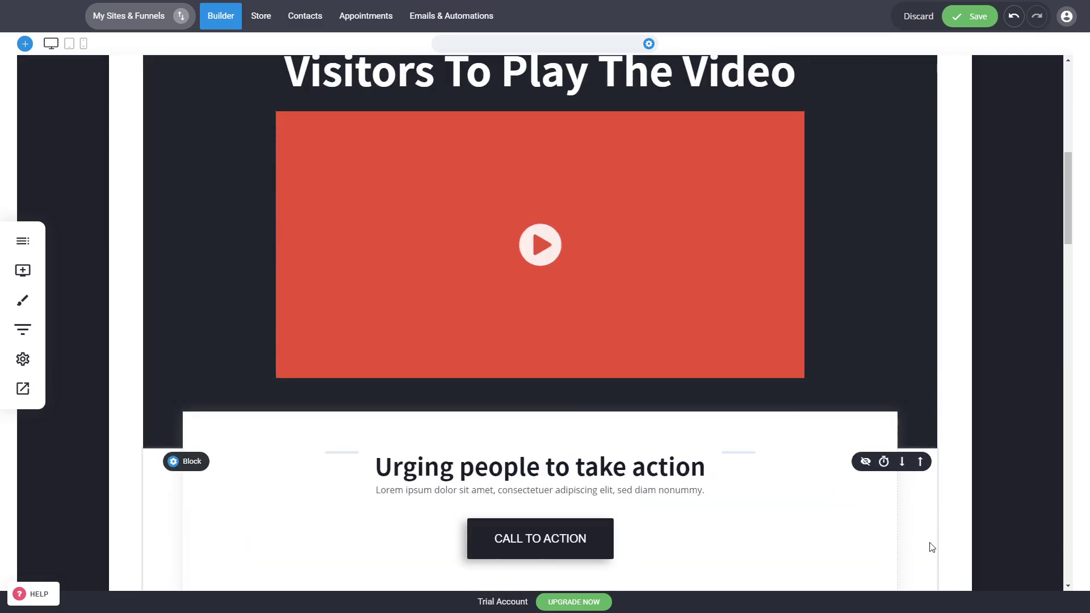
# Hide the original "Heading For Your Business" hero block and look over the video block and its call-to-action section
pyautogui.scroll(9, 928, 542)
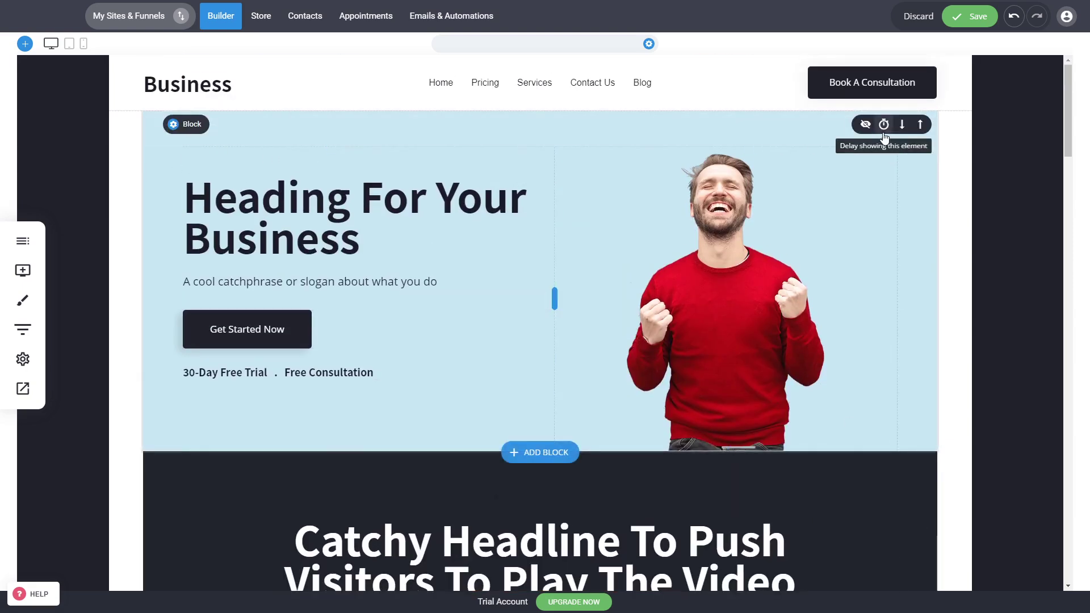
pyautogui.click(866, 125)
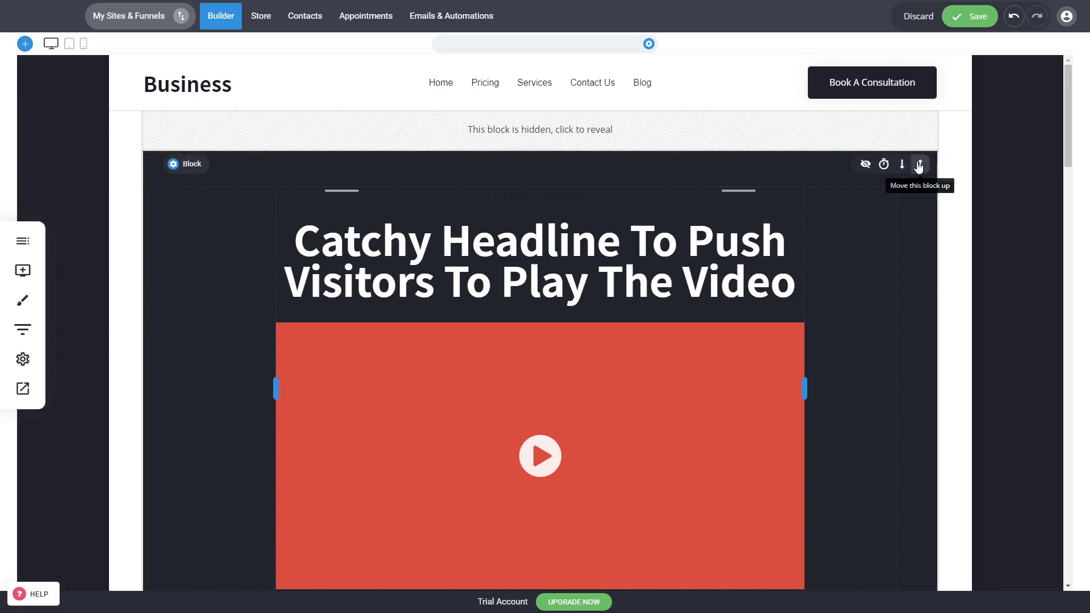
pyautogui.scroll(-2, 826, 423)
pyautogui.scroll(-4, 826, 423)
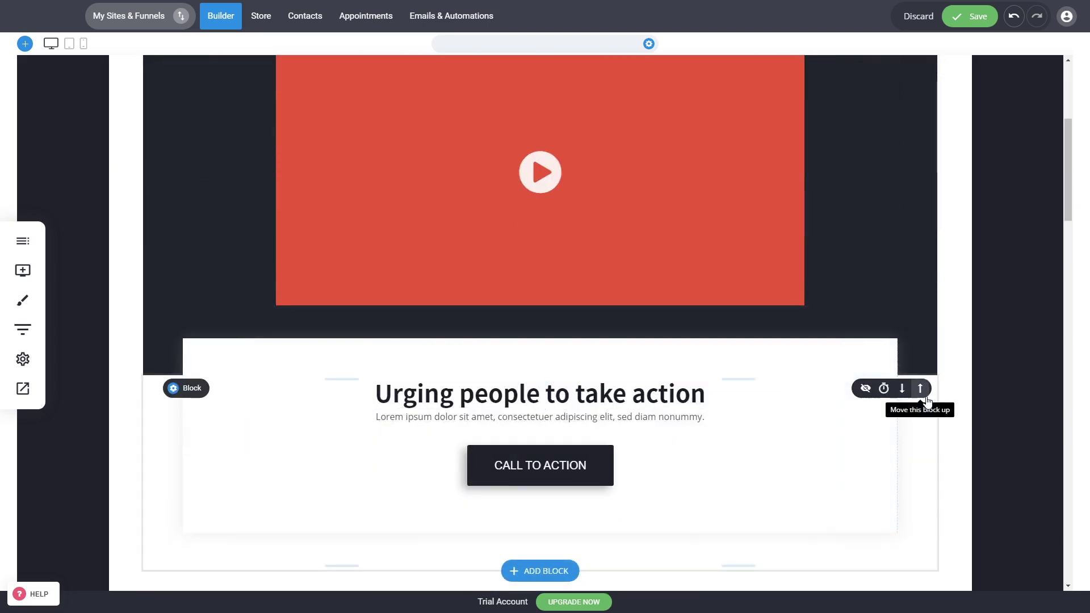
pyautogui.scroll(6, 683, 355)
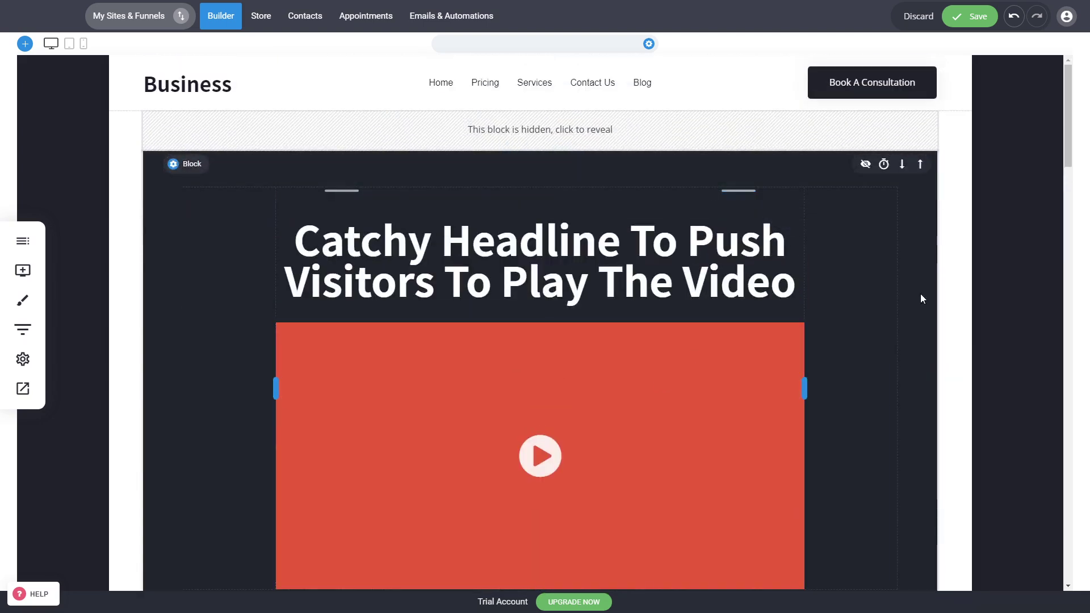
pyautogui.scroll(-6, 492, 316)
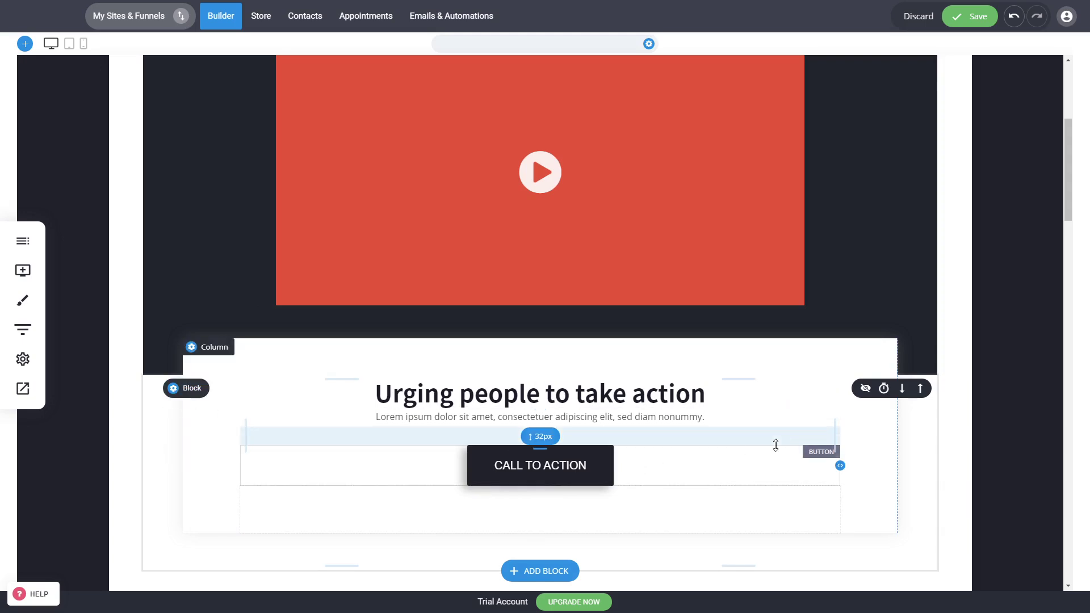
pyautogui.scroll(6, 774, 445)
pyautogui.click(554, 242)
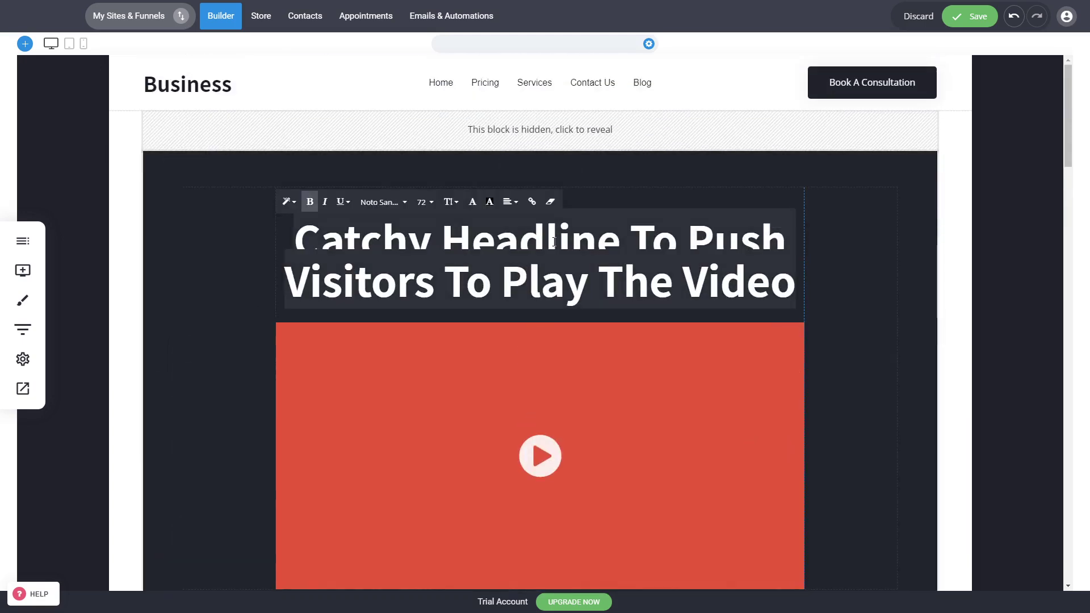
pyautogui.click(860, 294)
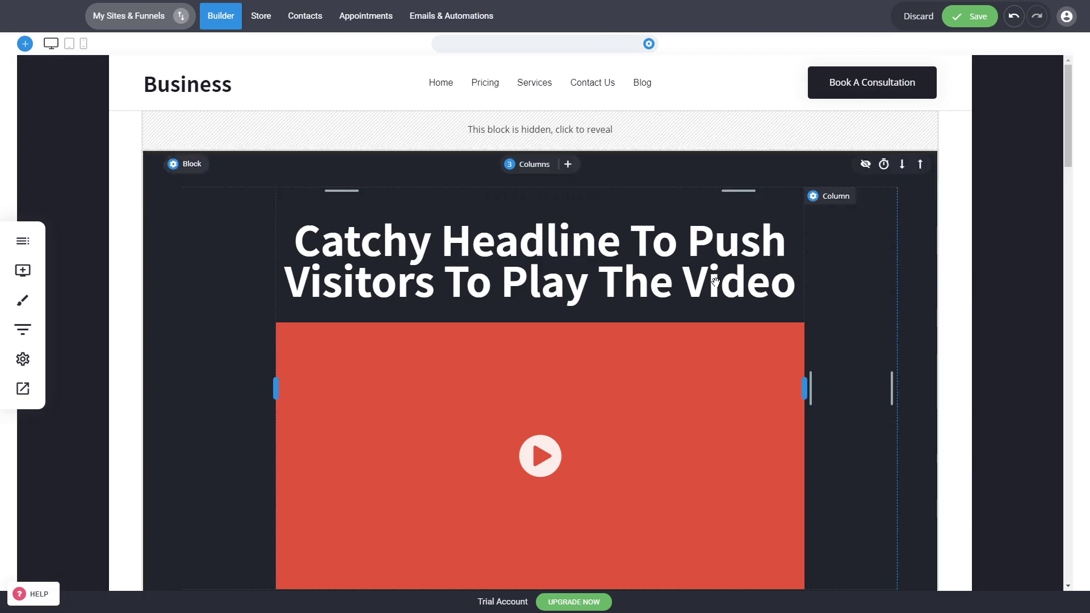
# Add a text widget between the video block's headline and the video, and center-align its paragraph
pyautogui.click(31, 275)
pyautogui.moveTo(95, 128); pyautogui.dragTo(636, 304)
pyautogui.click(416, 316)
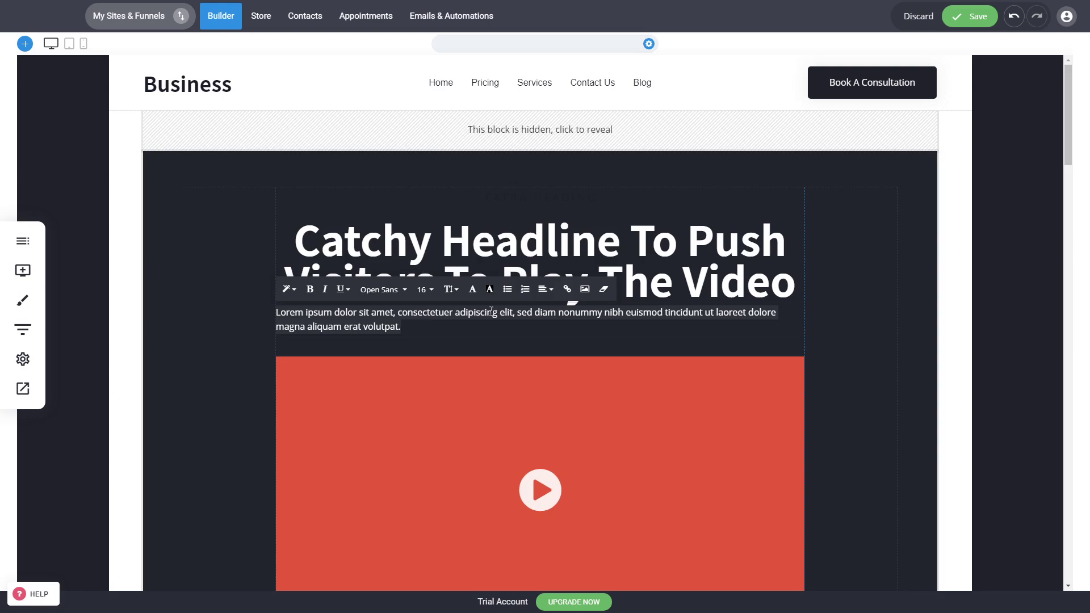
pyautogui.click(545, 289)
pyautogui.click(551, 314)
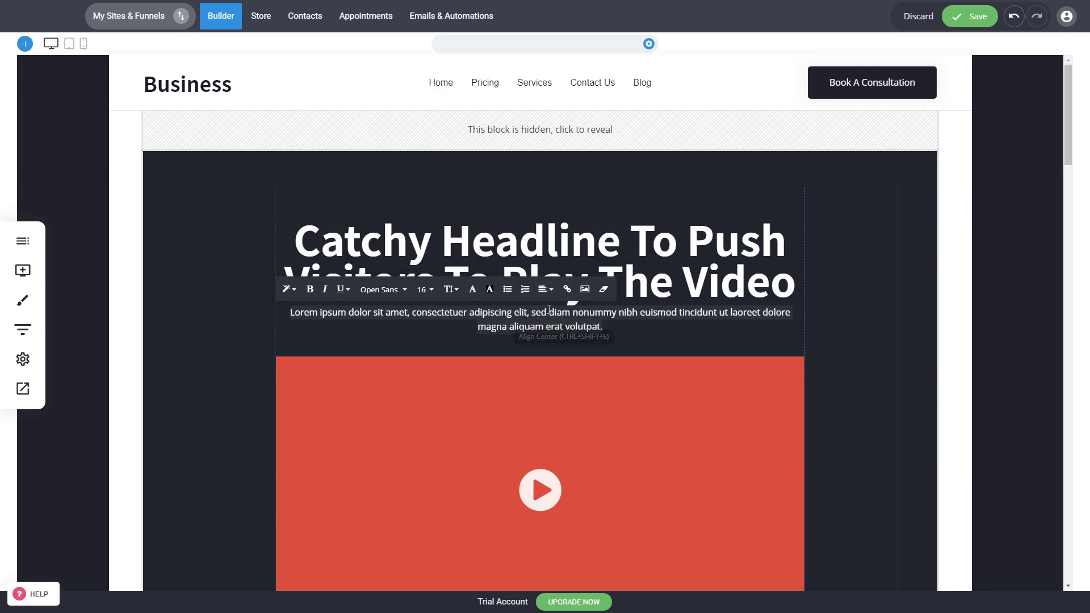
# Set the text color of the paragraph under the headline to light grey CBCBCB
pyautogui.click(473, 289)
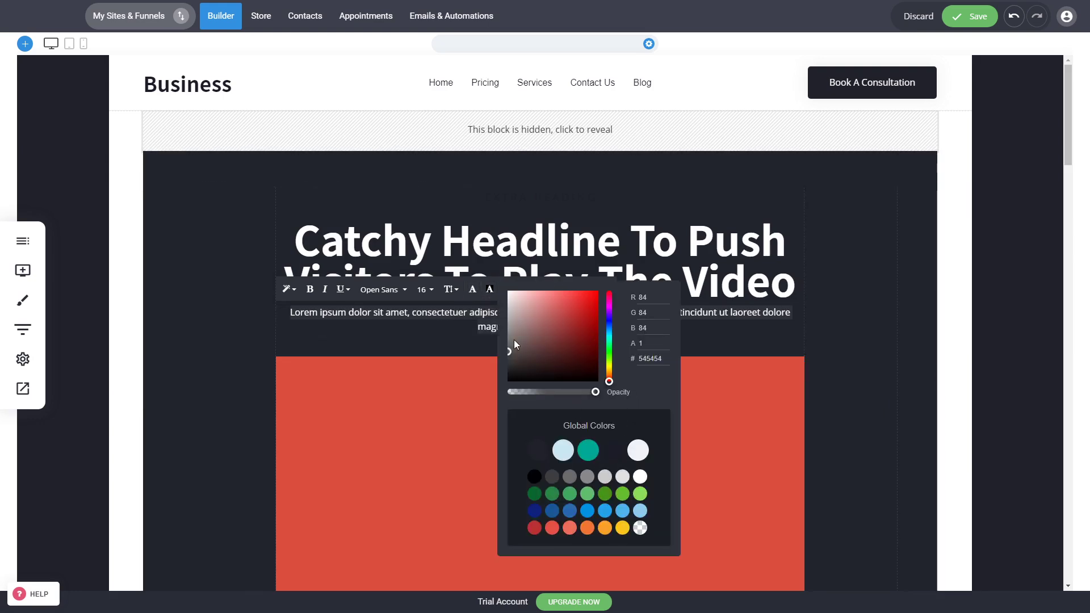
pyautogui.moveTo(512, 341); pyautogui.dragTo(504, 311)
pyautogui.click(867, 366)
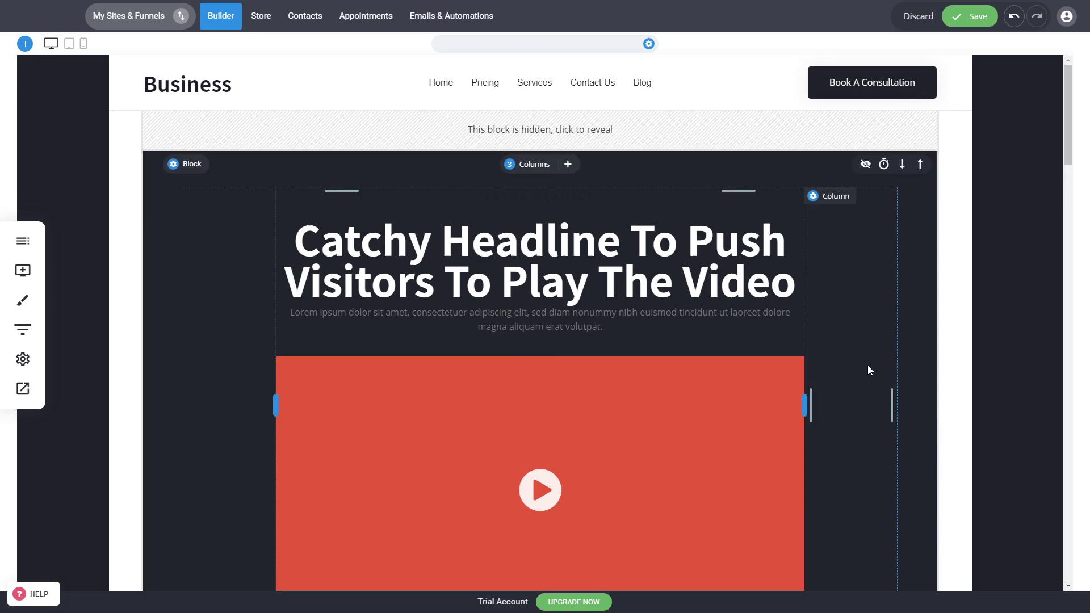
pyautogui.tripleClick(642, 327)
pyautogui.click(472, 289)
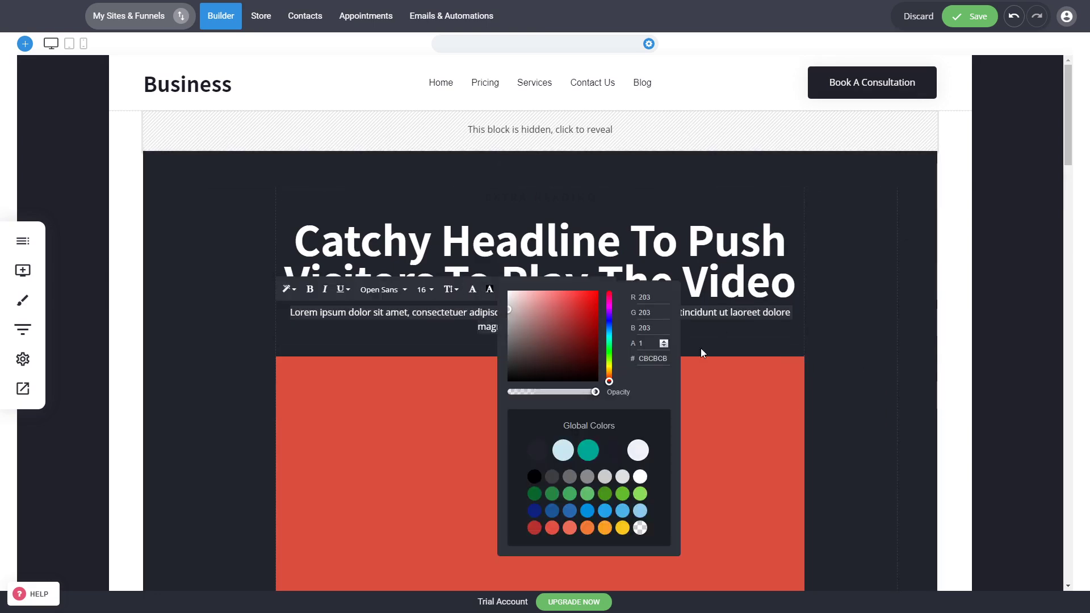
pyautogui.click(702, 350)
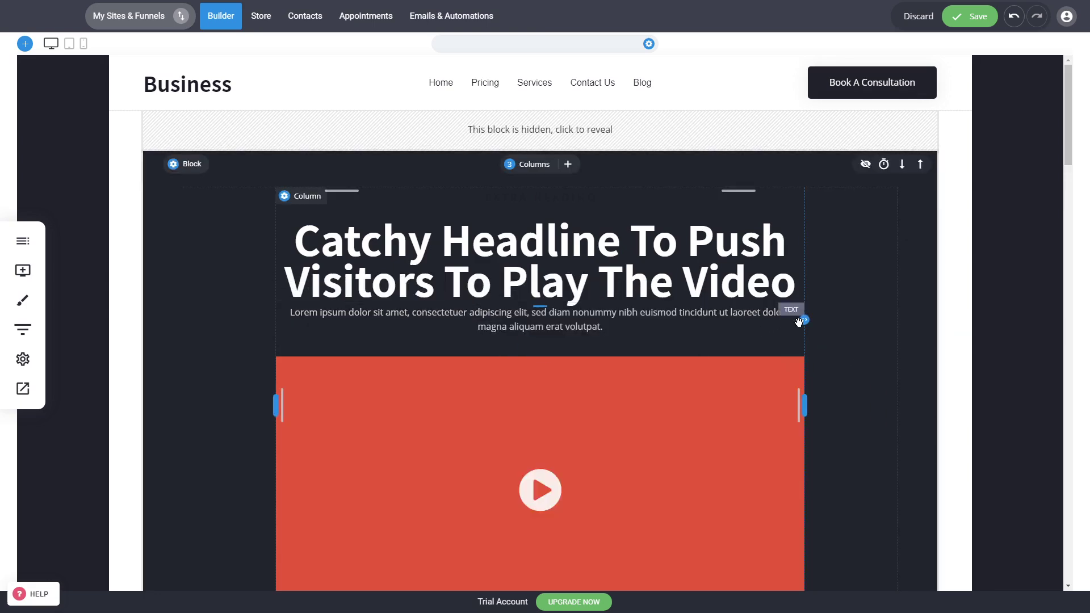
# Narrow the paragraph under the headline to roughly three quarters of the column and set its top spacing to about 10px
pyautogui.moveTo(801, 321); pyautogui.dragTo(735, 321)
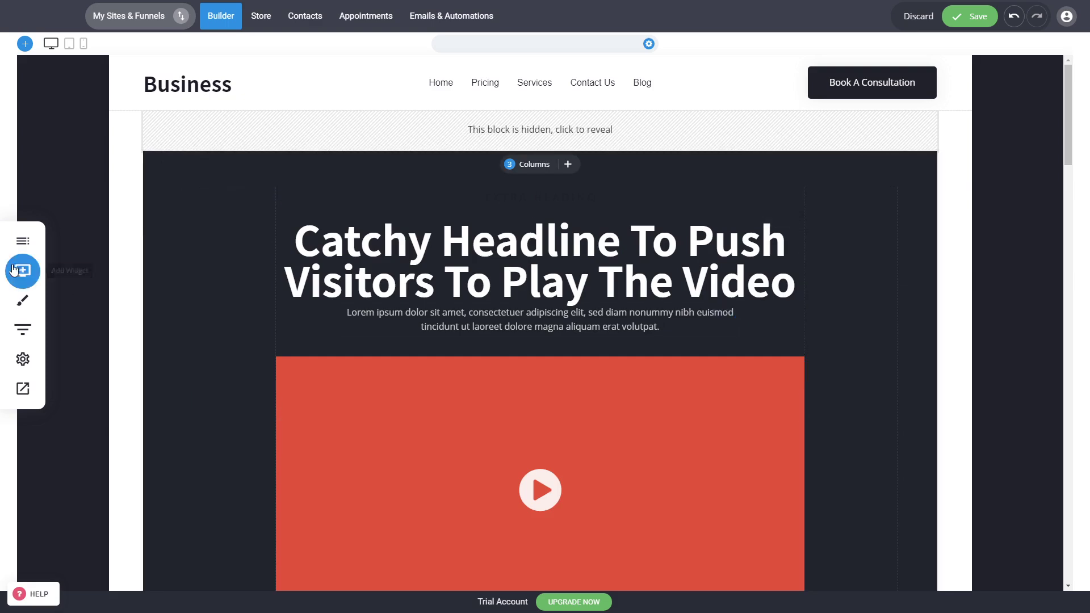
pyautogui.moveTo(507, 304); pyautogui.dragTo(509, 311)
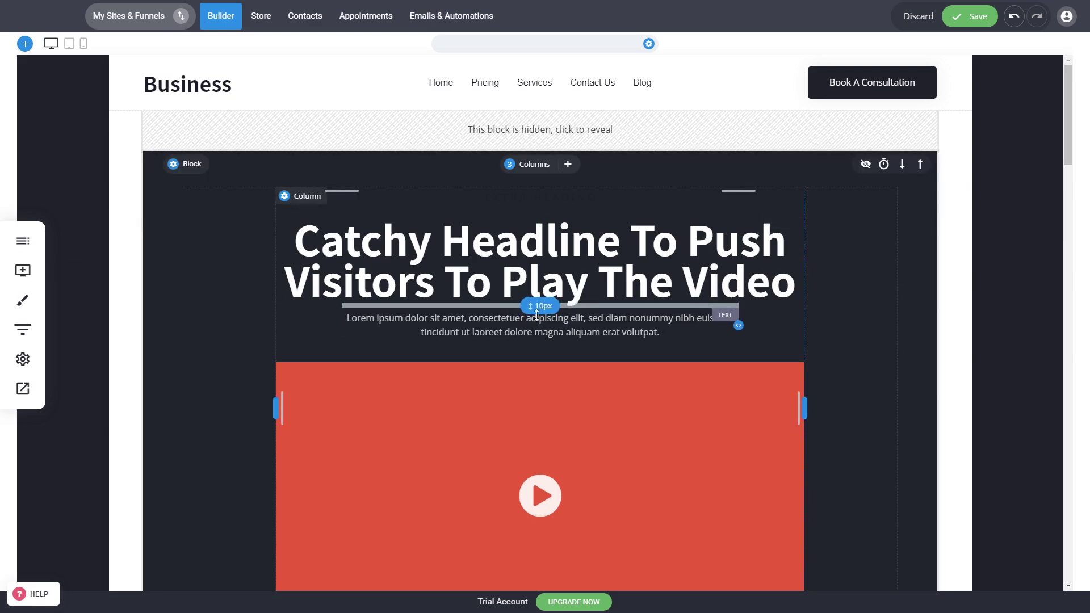
pyautogui.scroll(-2, 640, 430)
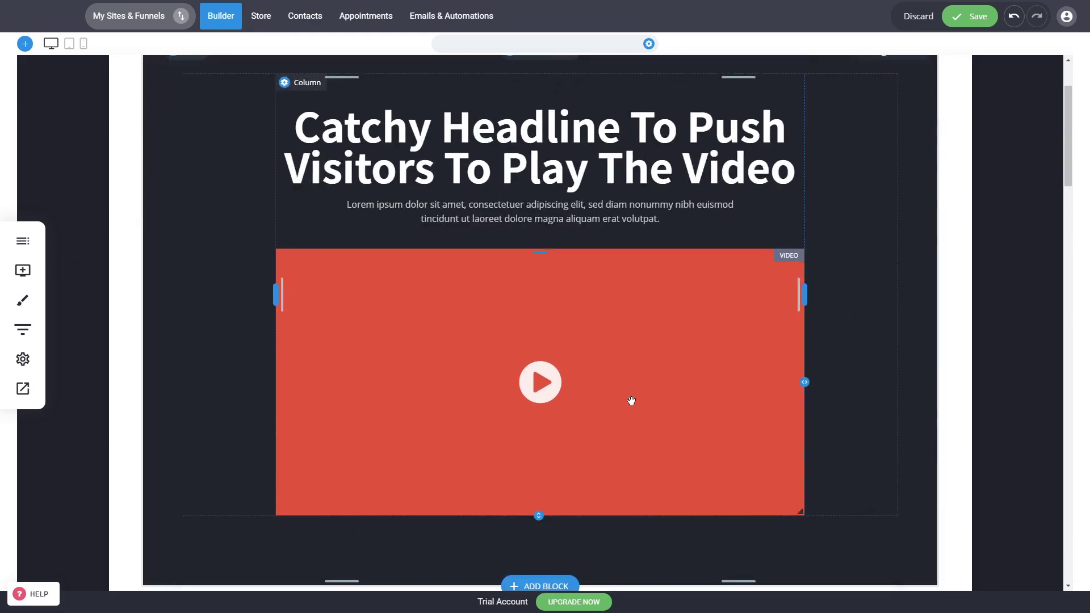
# Replace the video's custom thumbnail with the file manager photo of the woman in a side yoga pose outdoors
pyautogui.click(631, 401)
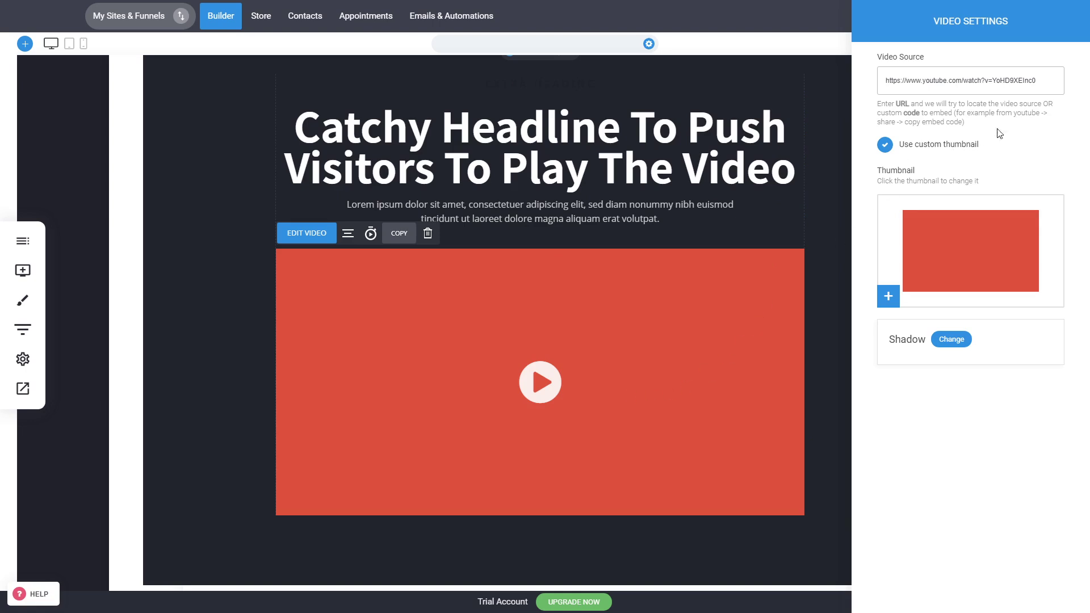
pyautogui.moveTo(1037, 80); pyautogui.dragTo(657, 131)
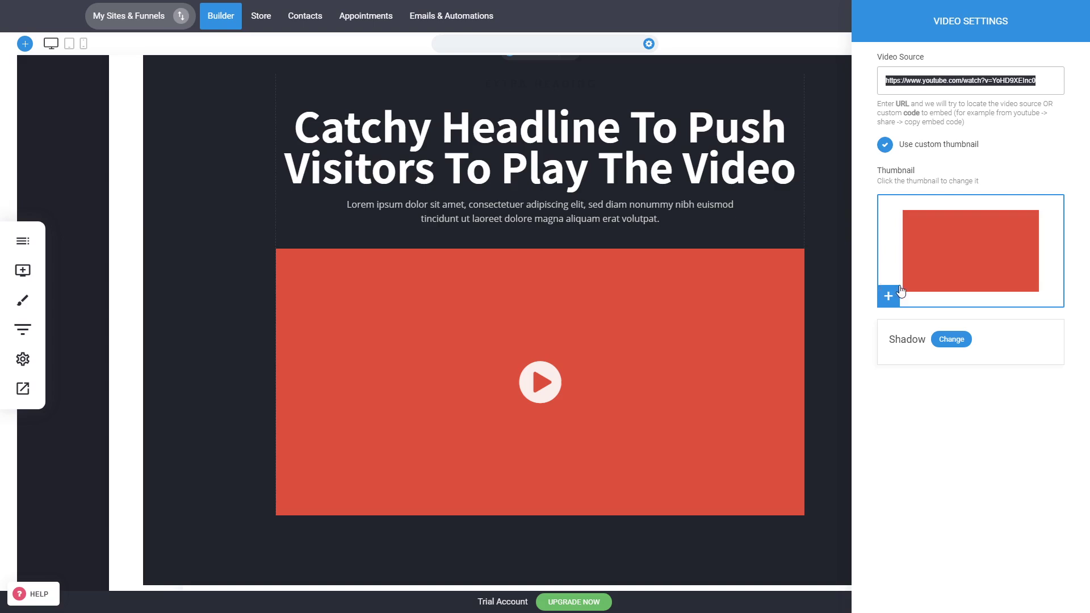
pyautogui.click(936, 272)
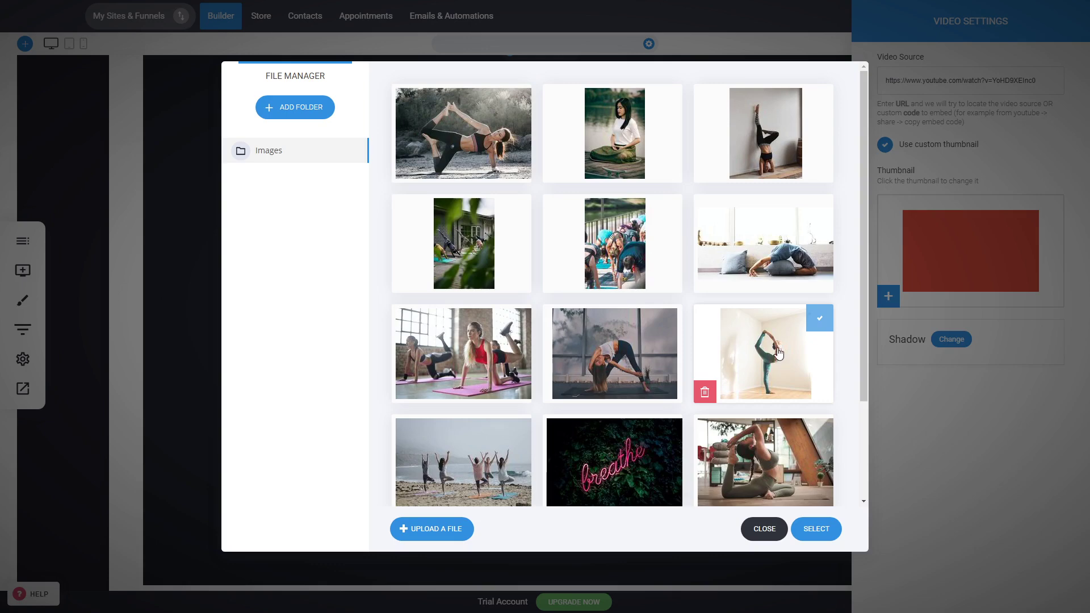
pyautogui.click(457, 144)
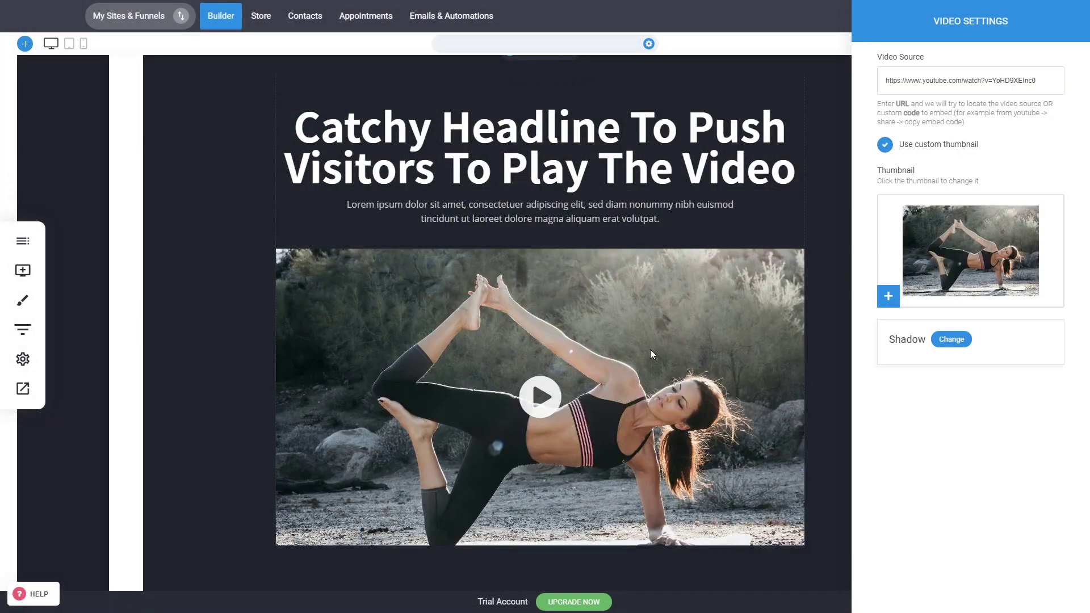
pyautogui.click(651, 350)
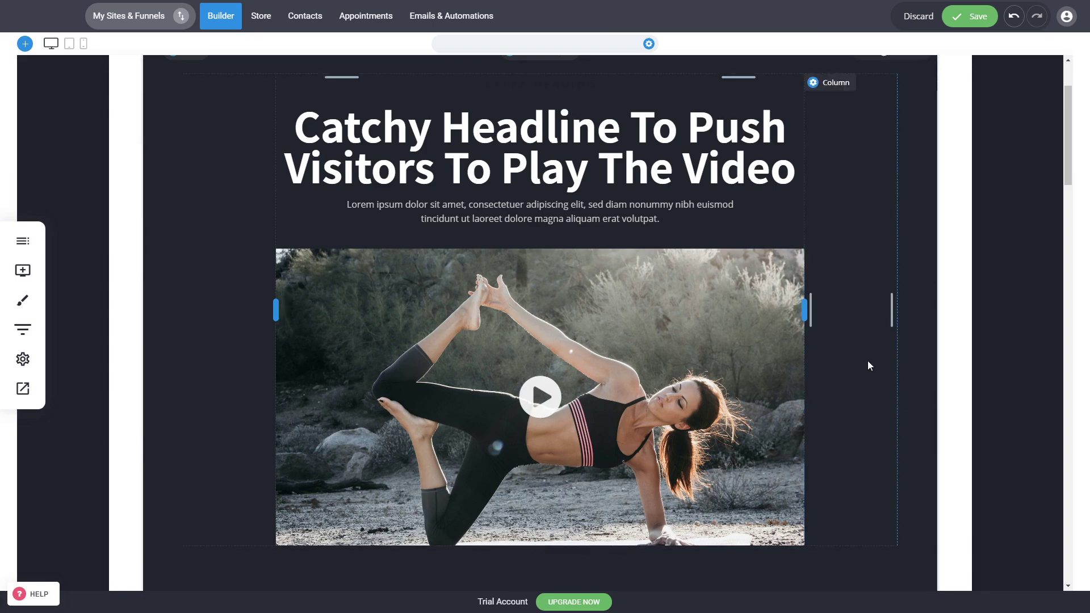
# Set the video block's background image to the photo of the woman doing a seated yoga stretch indoors
pyautogui.scroll(-3, 868, 364)
pyautogui.scroll(5, 940, 498)
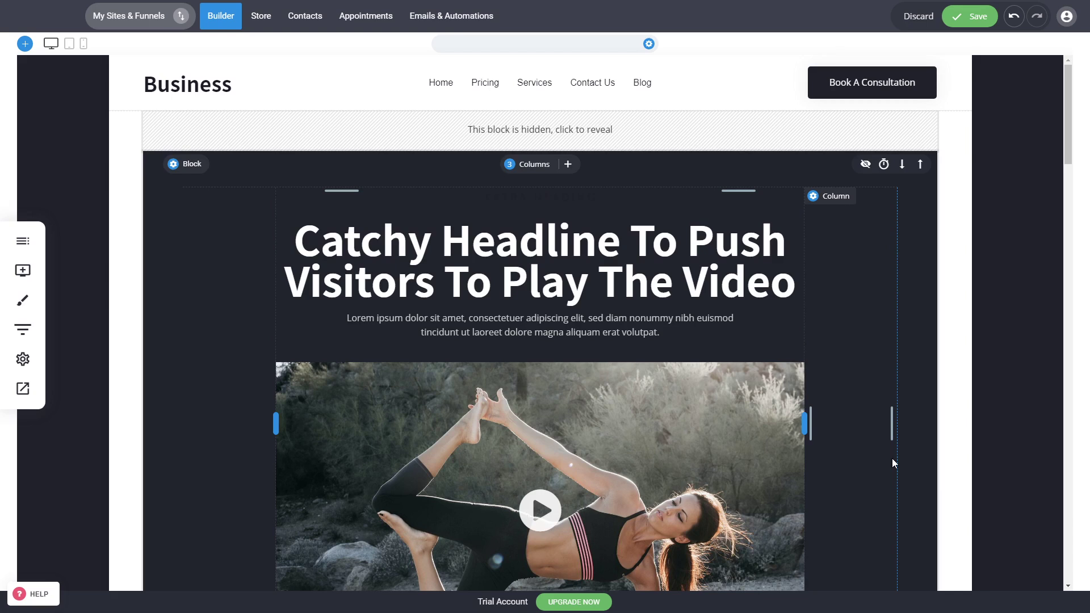
pyautogui.moveTo(194, 168)
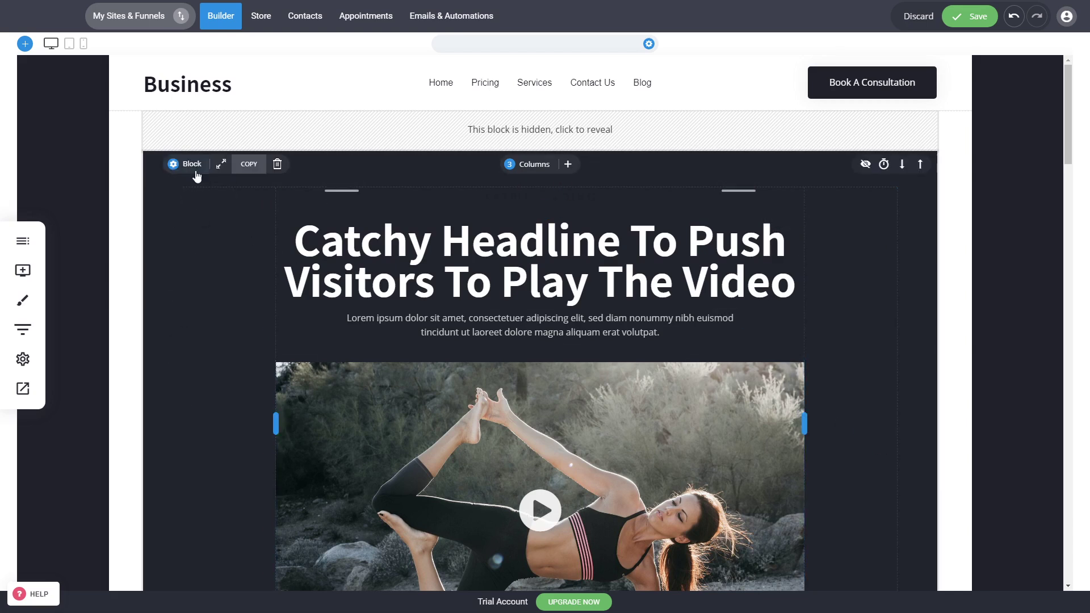
pyautogui.click(193, 167)
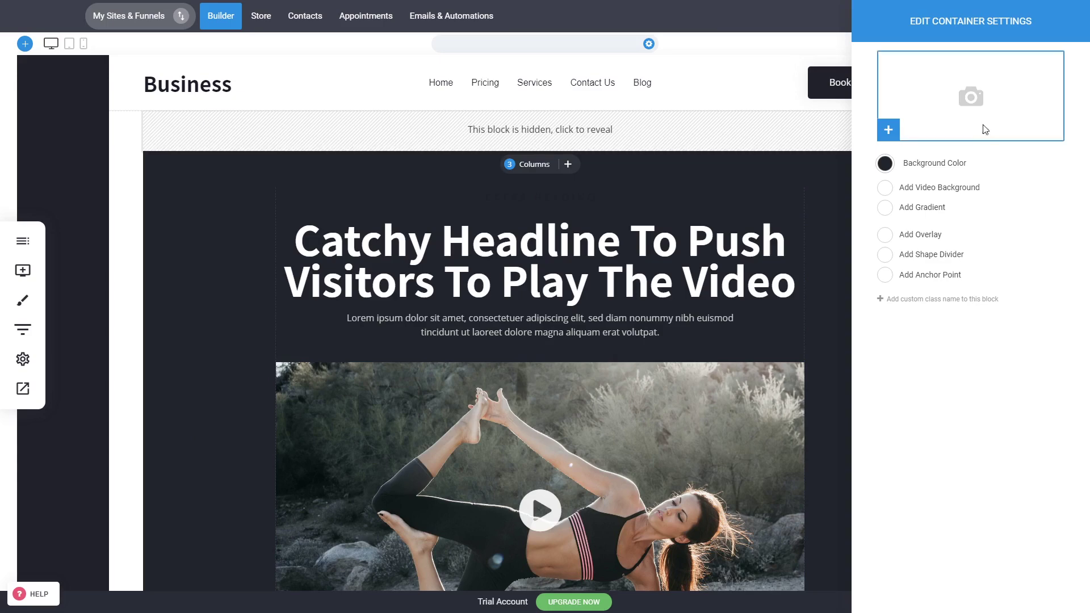
pyautogui.click(980, 131)
pyautogui.doubleClick(755, 461)
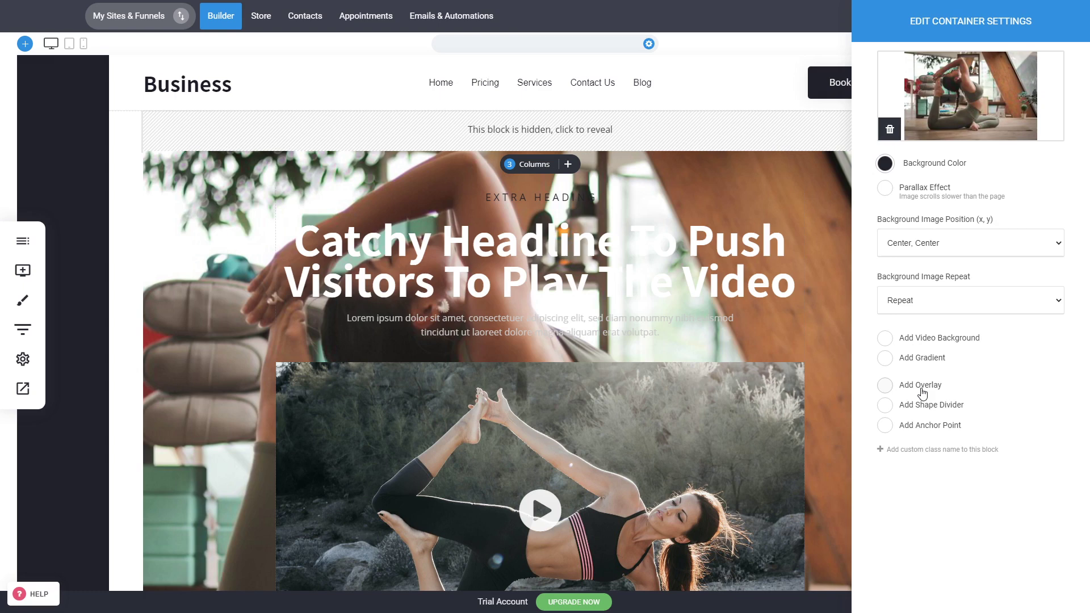
# Add an overlay to the video block's background in dark color 1C1C28 with opacity about 0.92
pyautogui.click(886, 386)
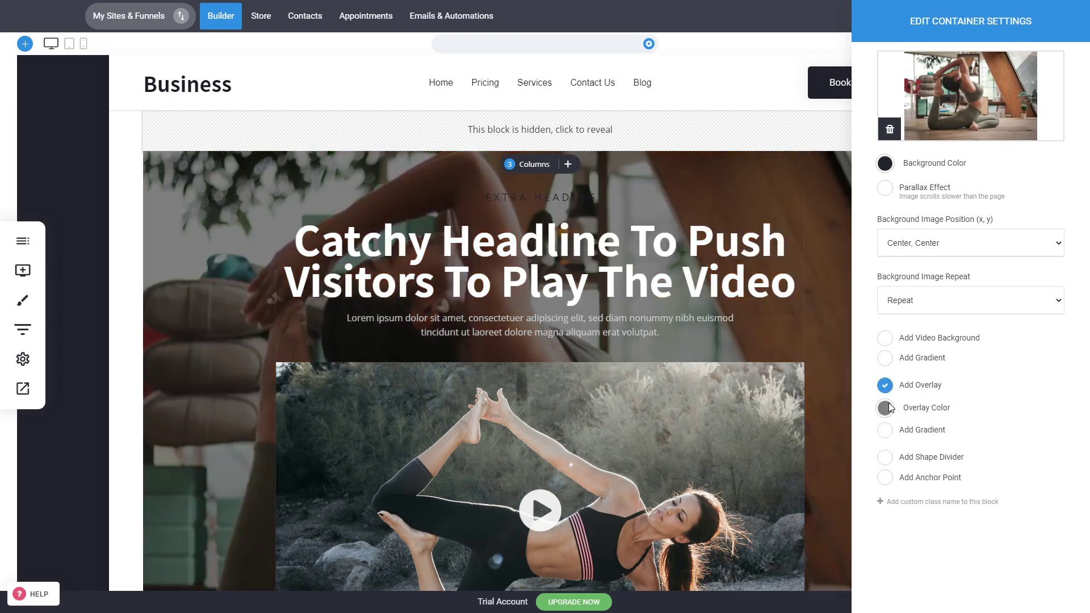
pyautogui.click(885, 407)
pyautogui.click(994, 508)
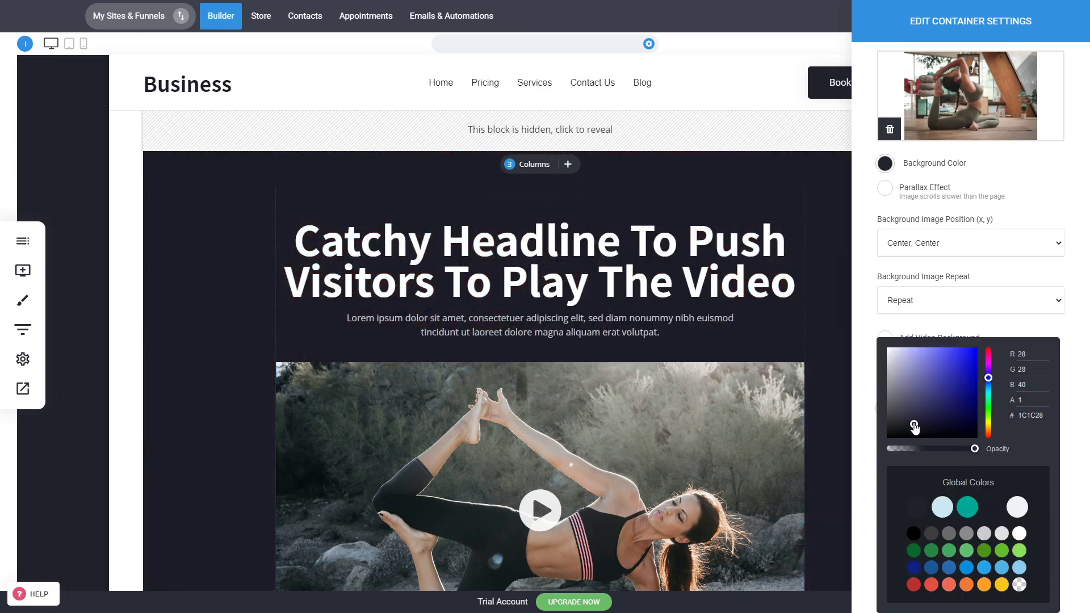
pyautogui.moveTo(965, 448); pyautogui.dragTo(968, 450)
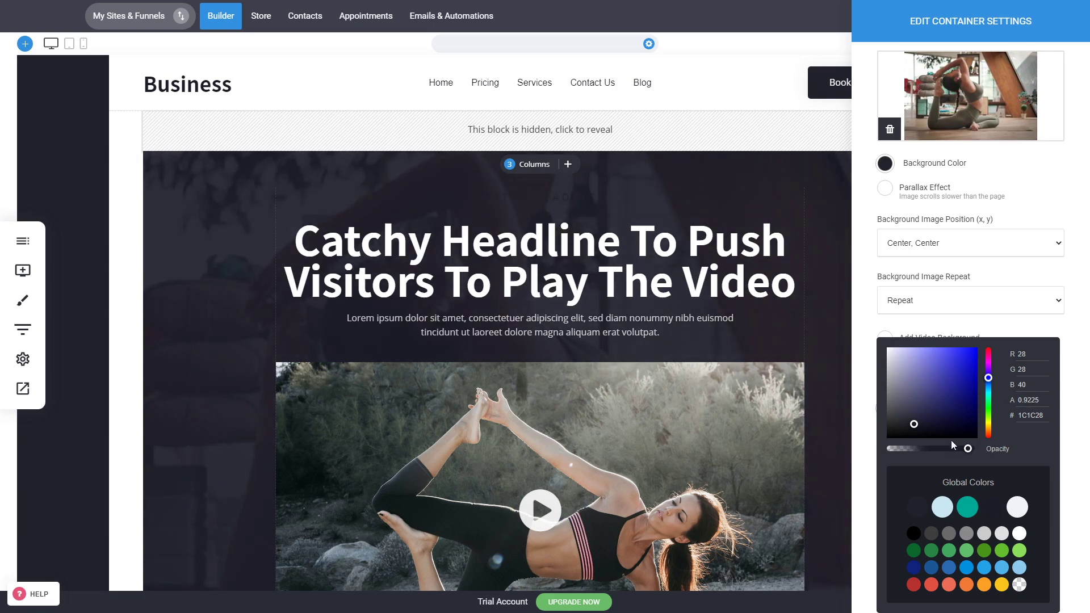
pyautogui.click(594, 316)
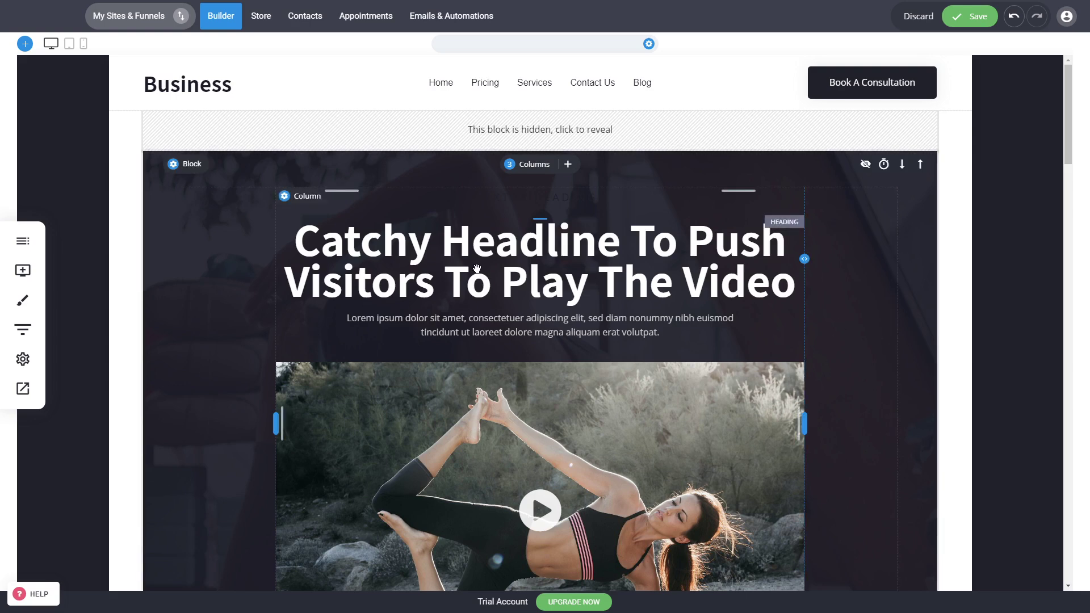
# Change the text of the call-to-action button below the video to "Book A Free Training"
pyautogui.scroll(-4, 817, 317)
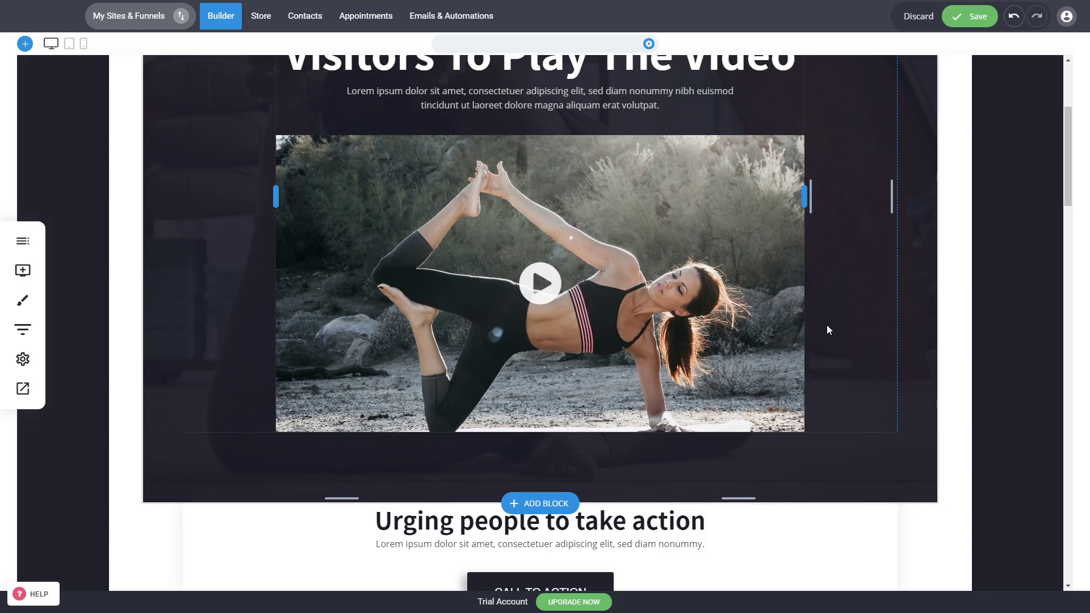
pyautogui.scroll(-3, 937, 523)
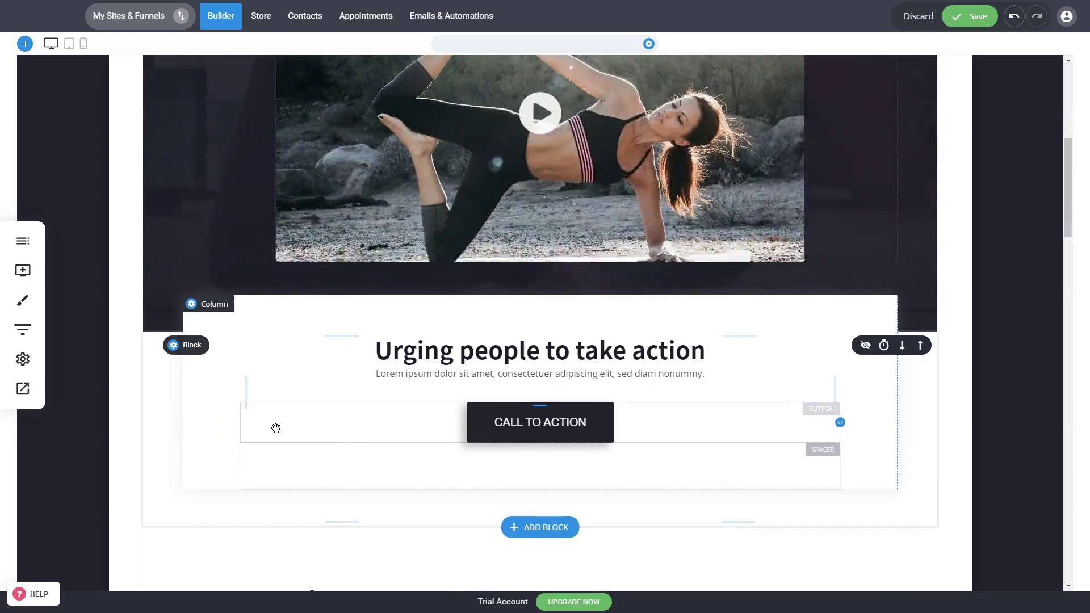
pyautogui.click(494, 353)
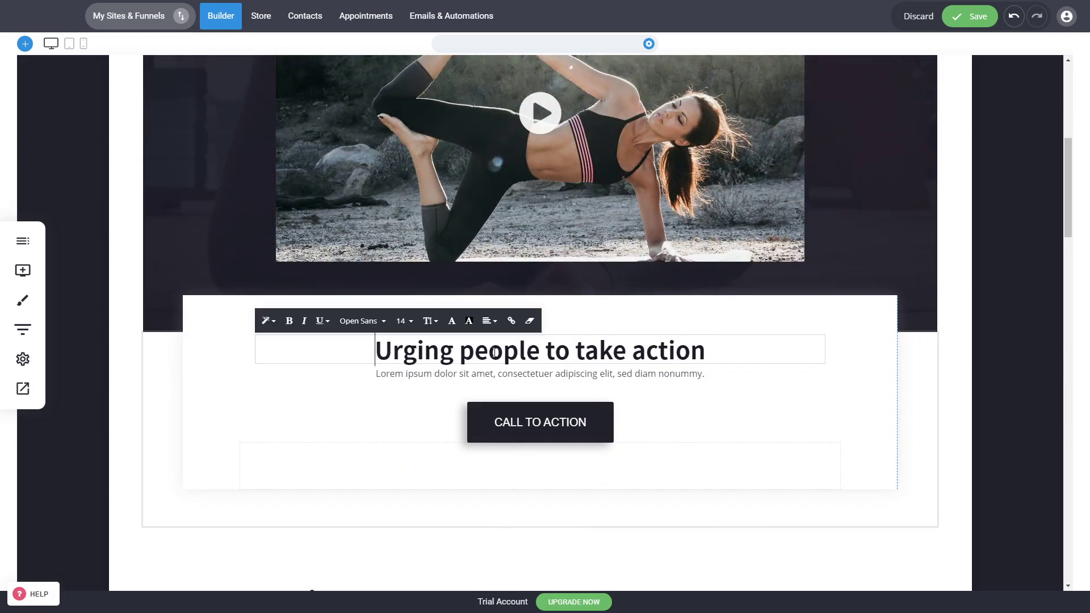
pyautogui.tripleClick(488, 355)
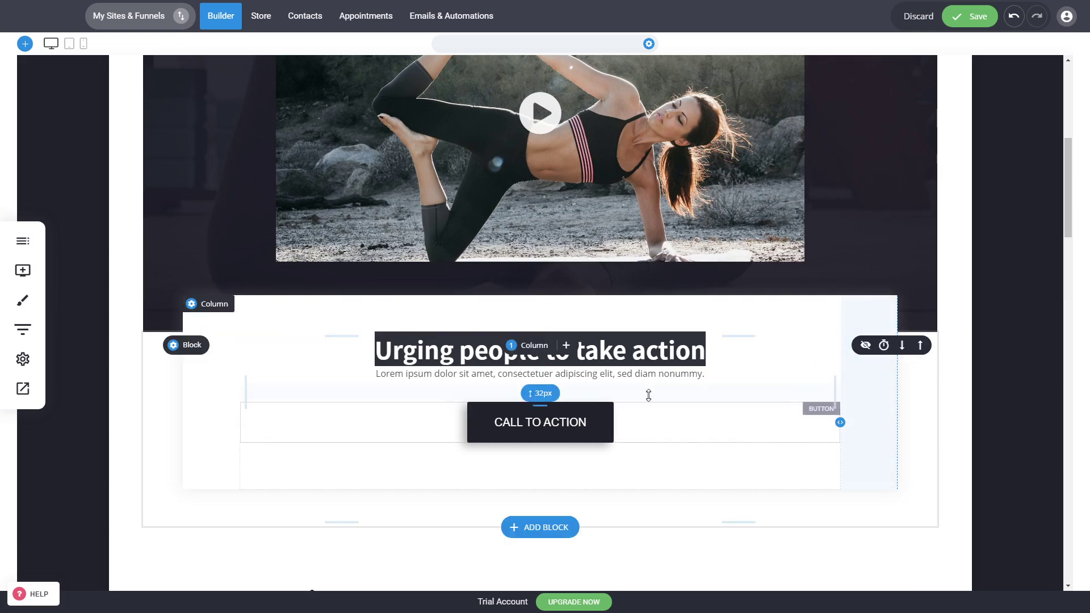
pyautogui.click(525, 428)
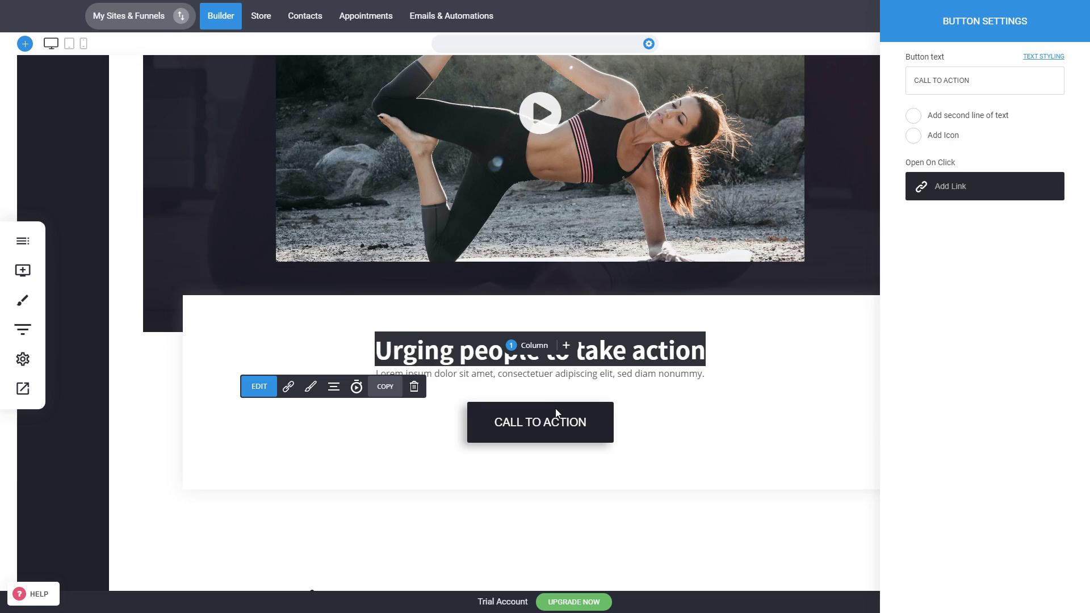
pyautogui.click(980, 82)
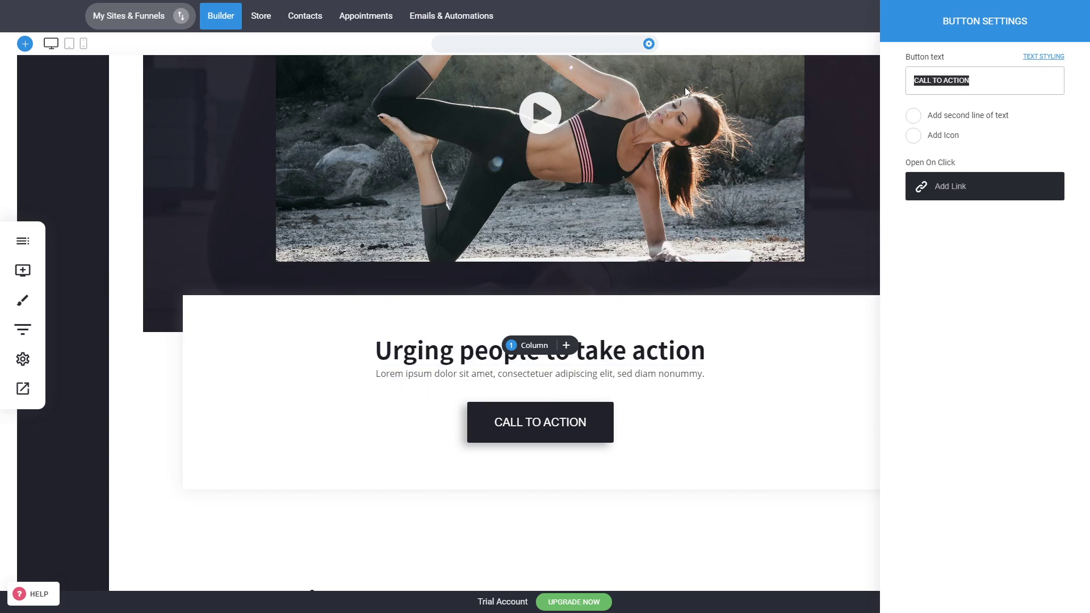
pyautogui.write('Book A Free Training')
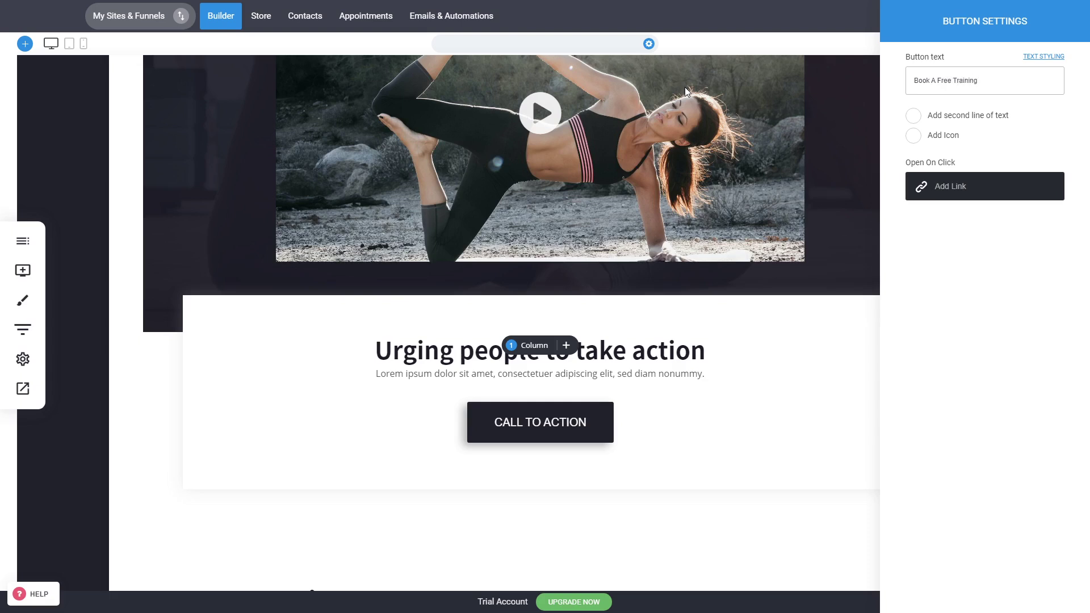
pyautogui.click(761, 423)
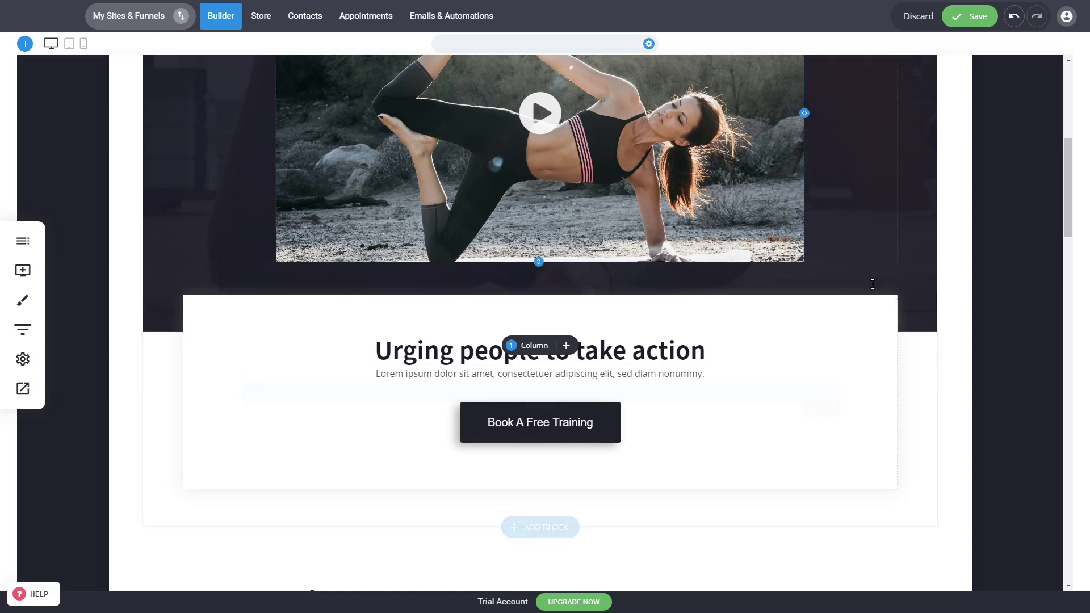
# Save the page, preview the video block and call-to-action section in desktop view, and return to the builder
pyautogui.scroll(7, 672, 328)
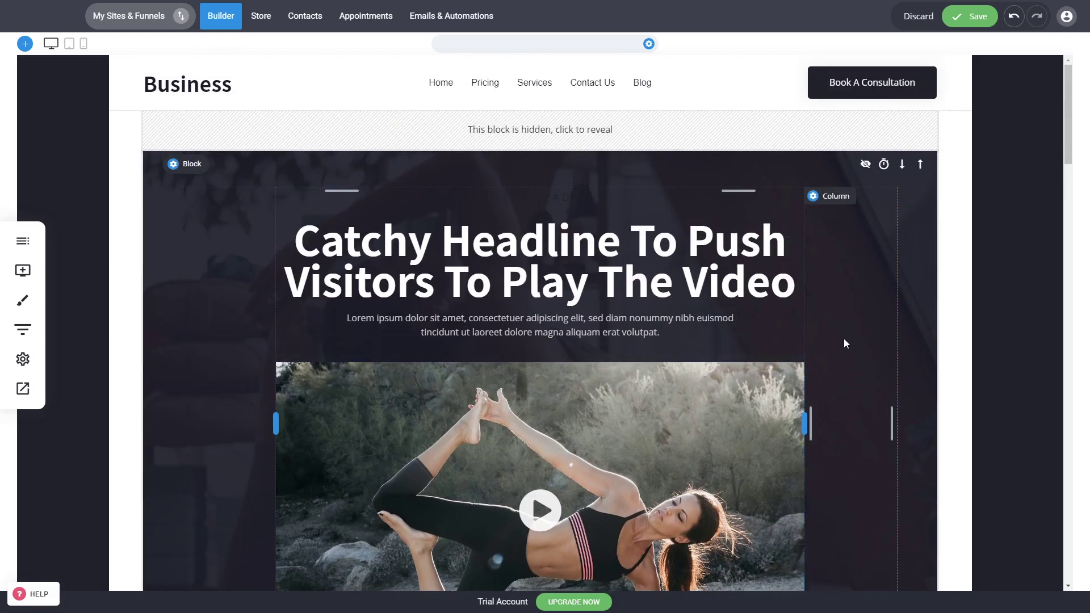
pyautogui.click(972, 17)
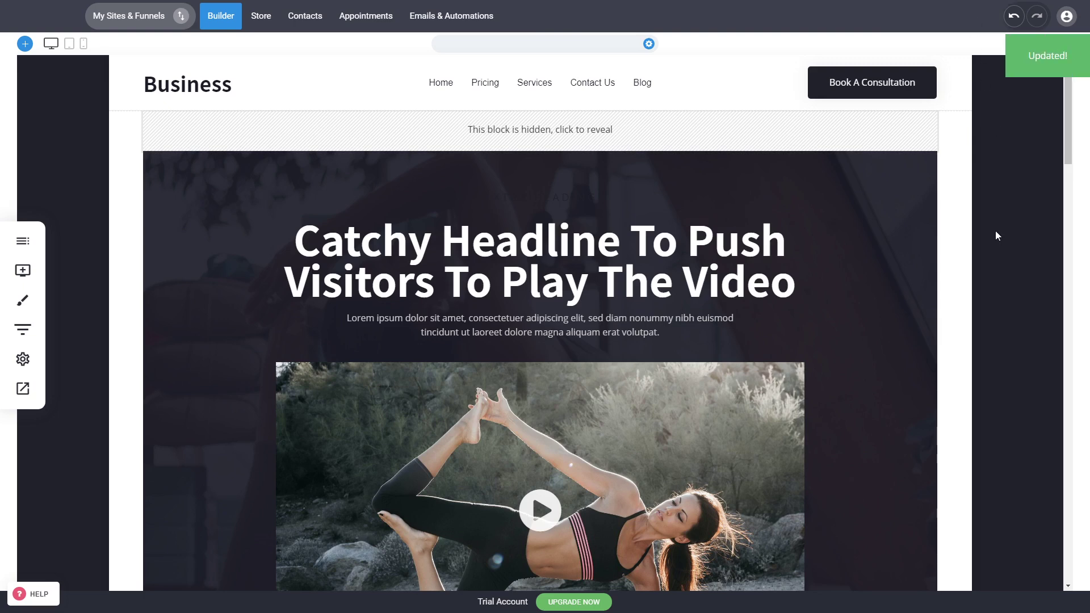
pyautogui.click(23, 391)
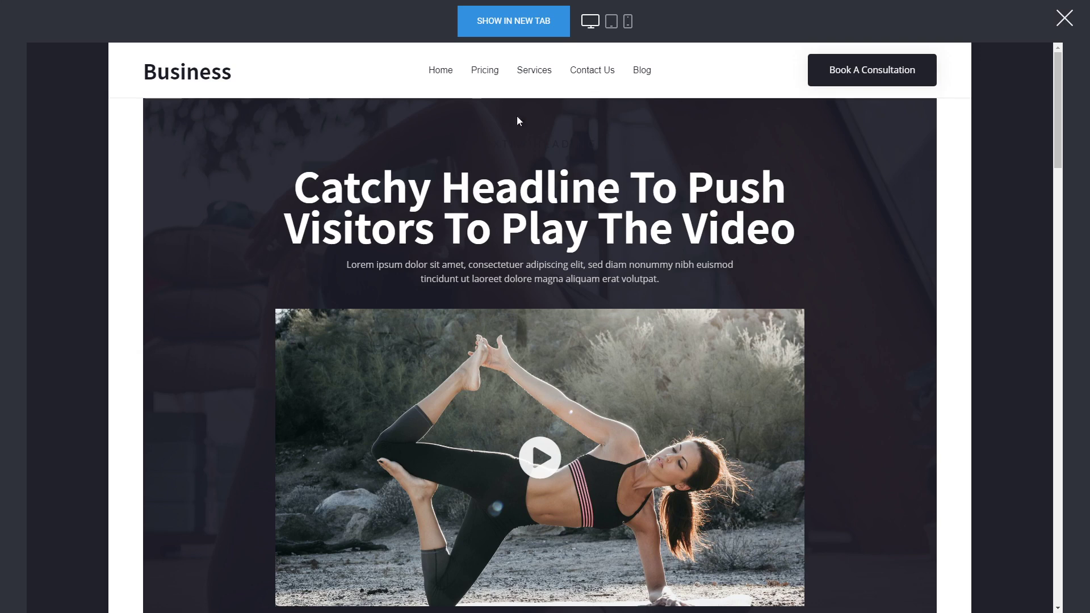
pyautogui.scroll(-5, 921, 371)
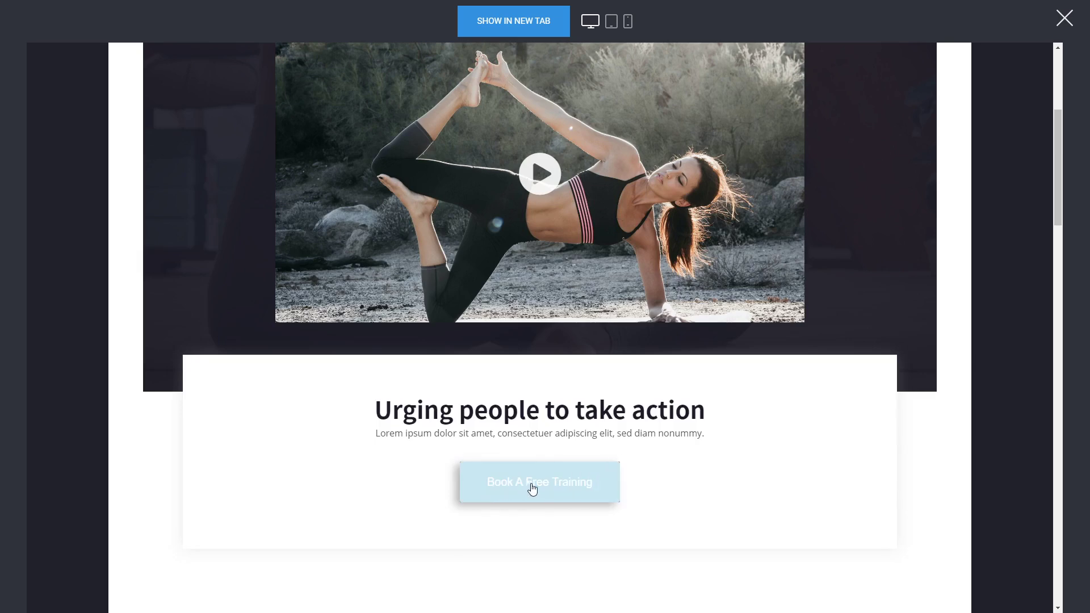
pyautogui.scroll(-1, 854, 451)
pyautogui.scroll(4, 857, 452)
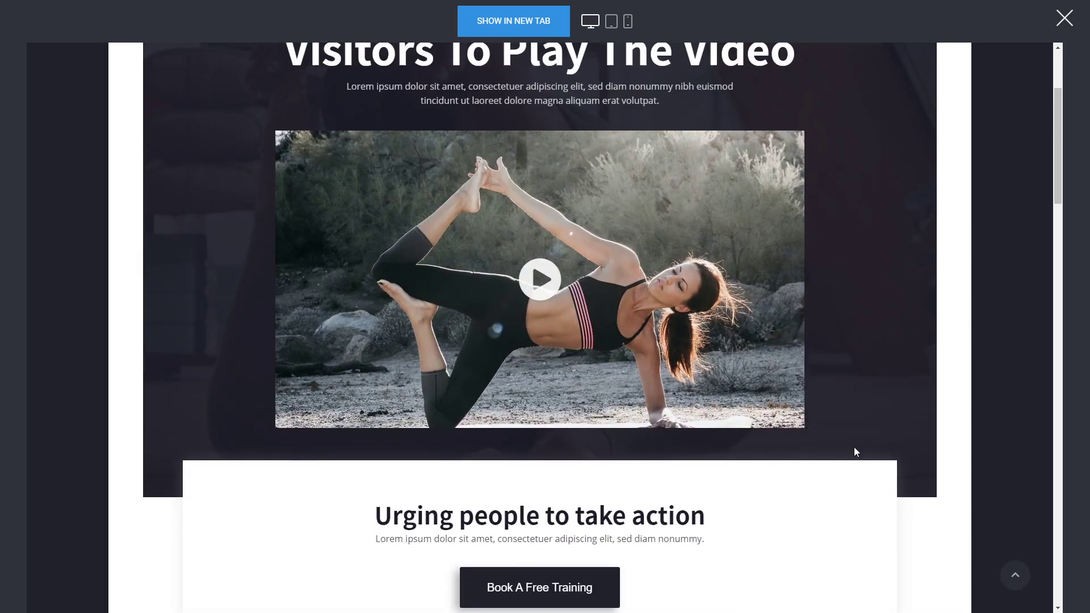
pyautogui.click(1065, 18)
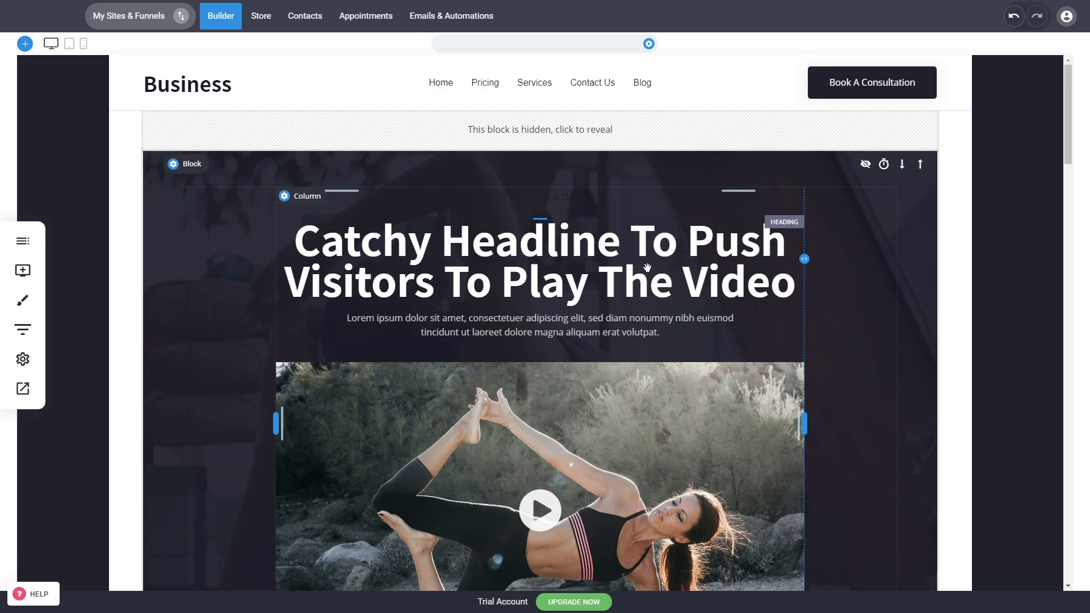
# Look over the video block, the call-to-action section and the testimonials section below them
pyautogui.click(648, 267)
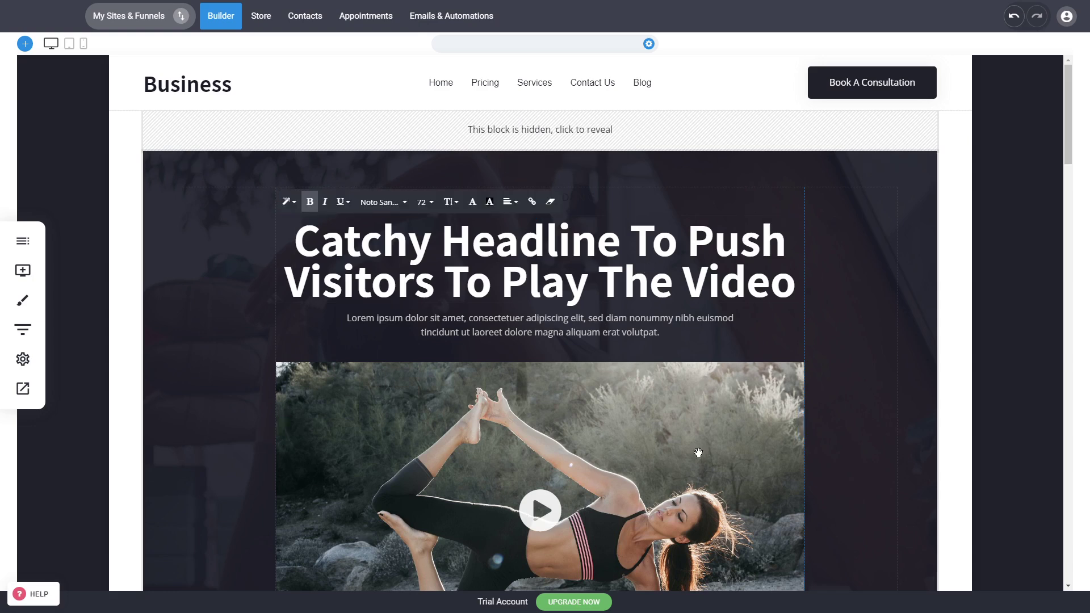
pyautogui.scroll(-6, 564, 479)
pyautogui.click(950, 455)
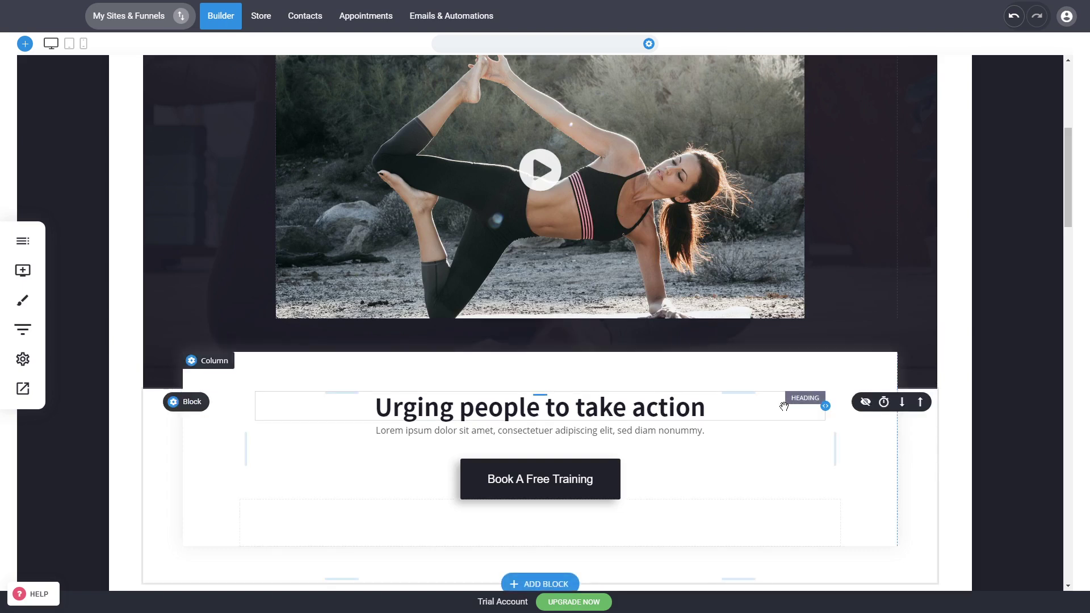
pyautogui.click(920, 402)
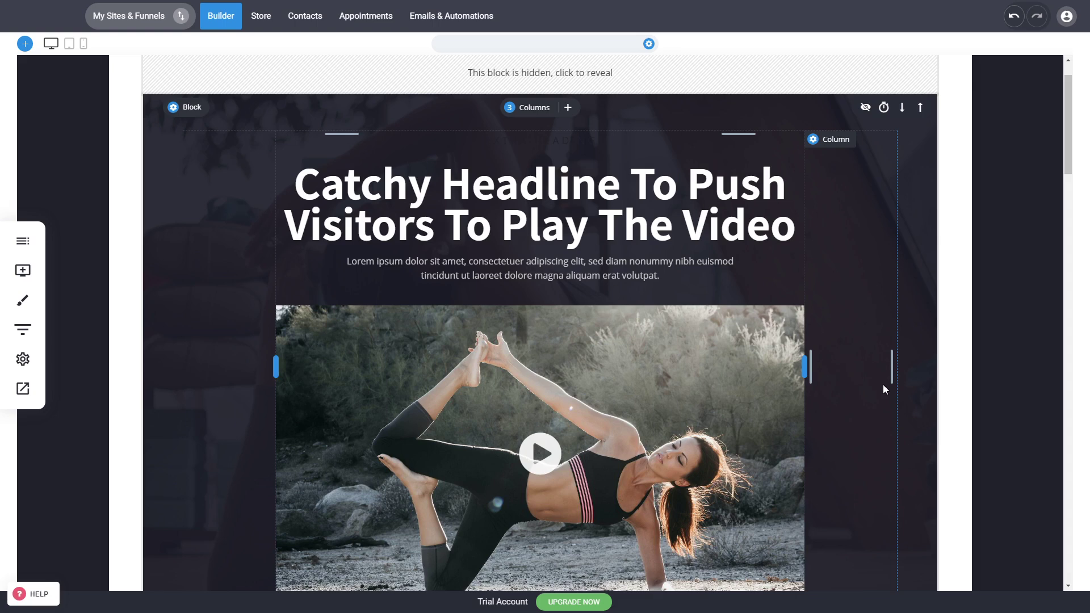
pyautogui.scroll(-8, 884, 388)
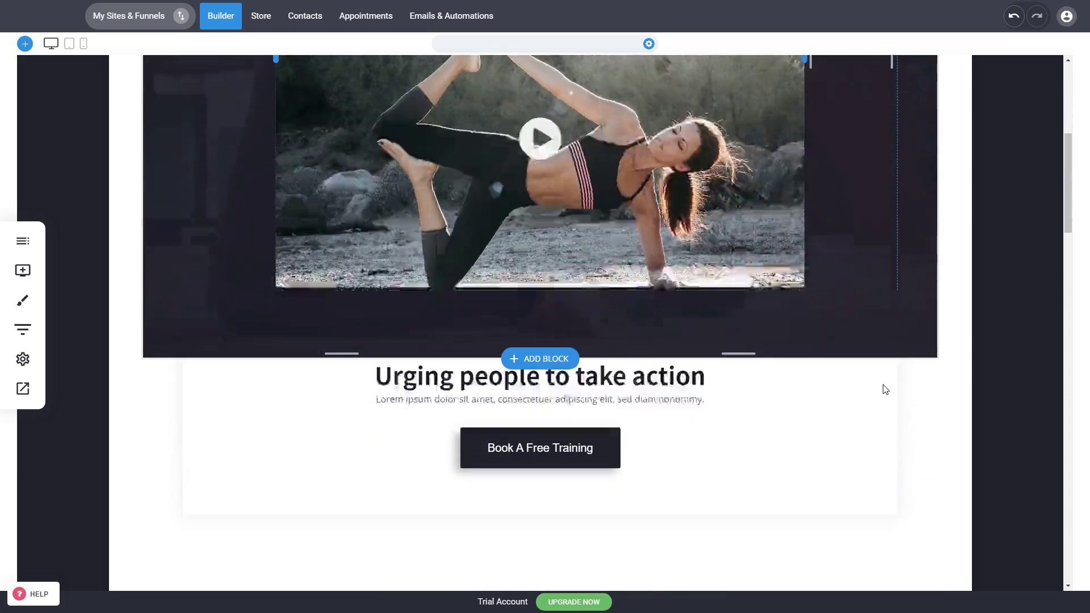
pyautogui.scroll(6, 961, 312)
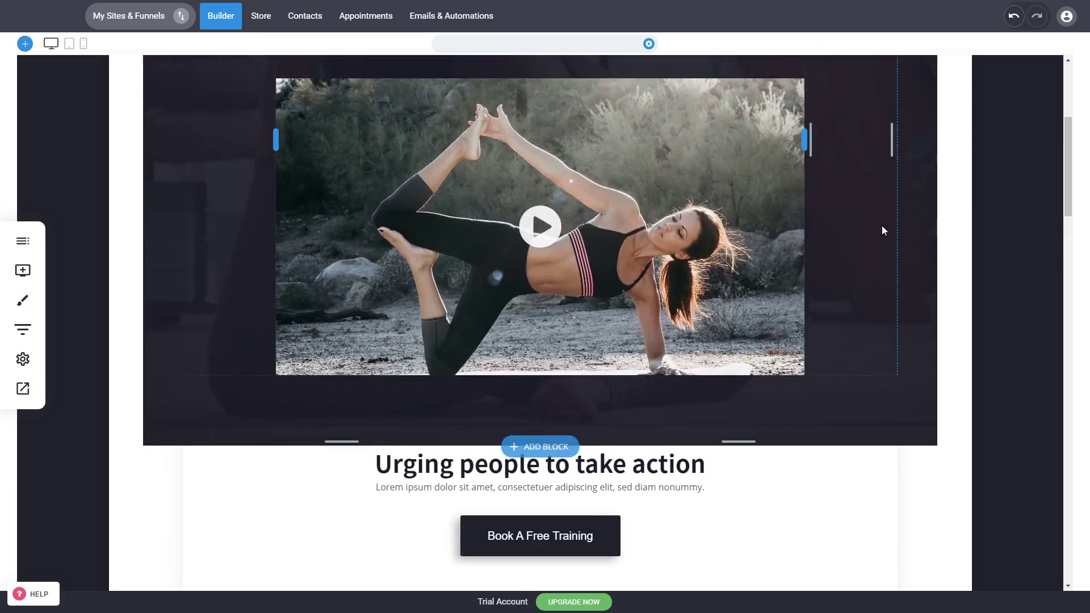
pyautogui.scroll(-3, 954, 389)
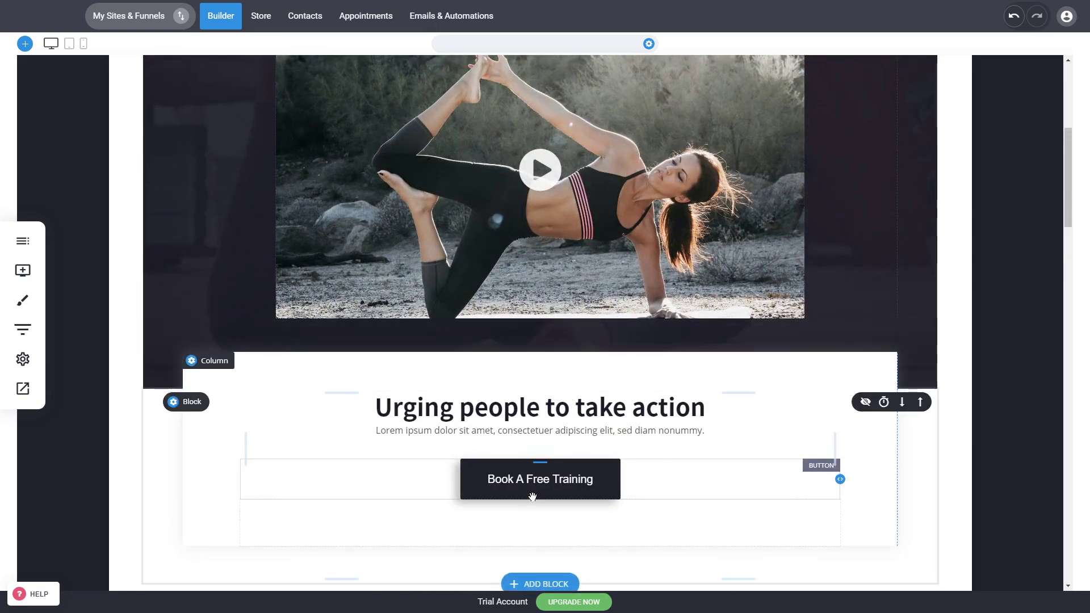
pyautogui.scroll(-4, 879, 511)
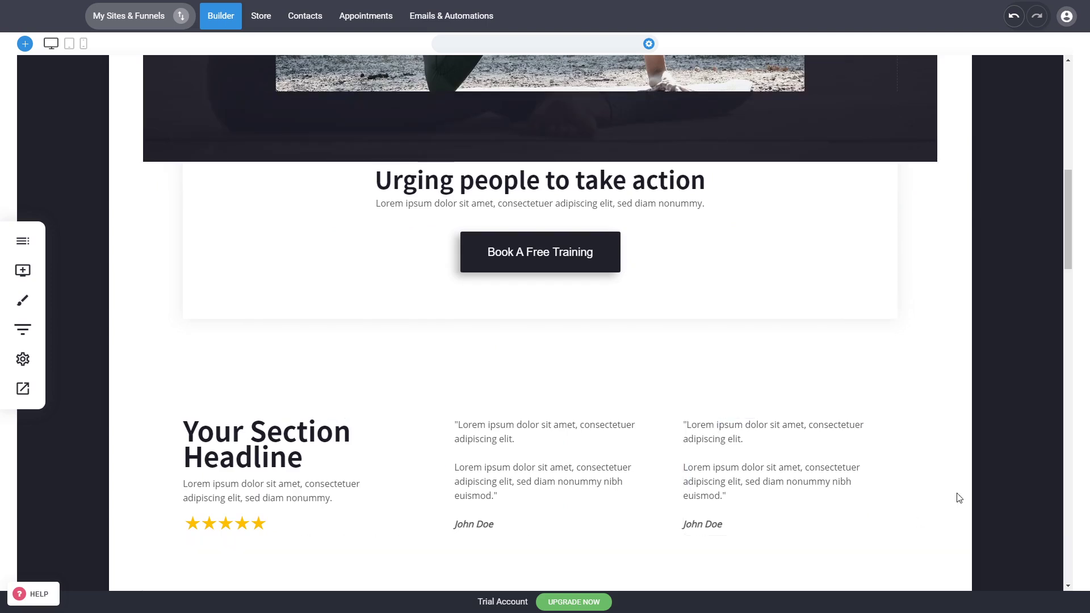
pyautogui.scroll(-2, 959, 498)
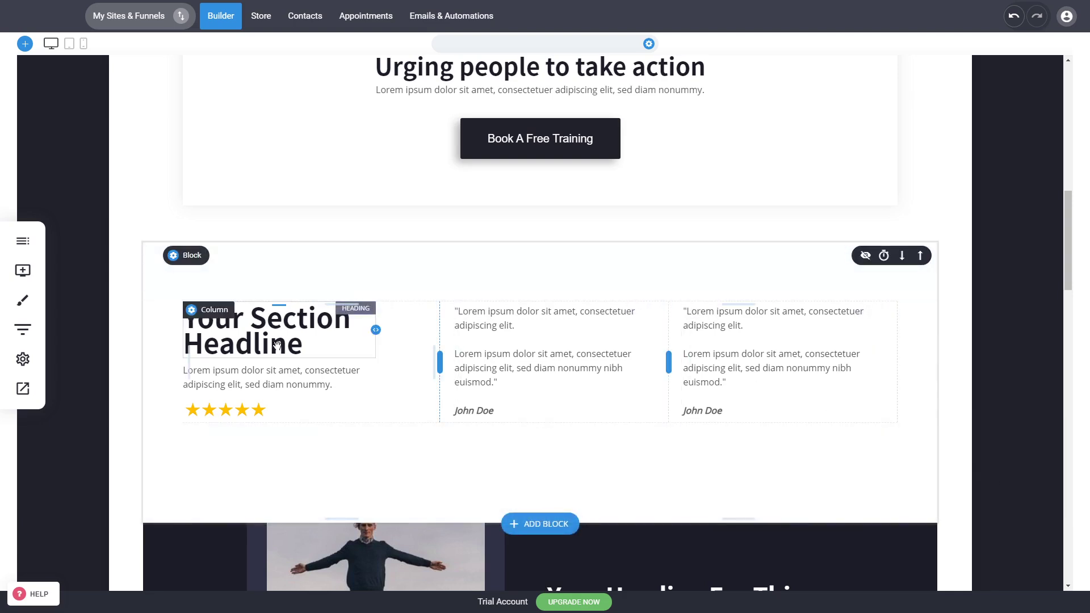
# Replace the image in the dark section below the testimonials with the outdoor yoga class photo and make it slightly taller
pyautogui.scroll(-5, 385, 406)
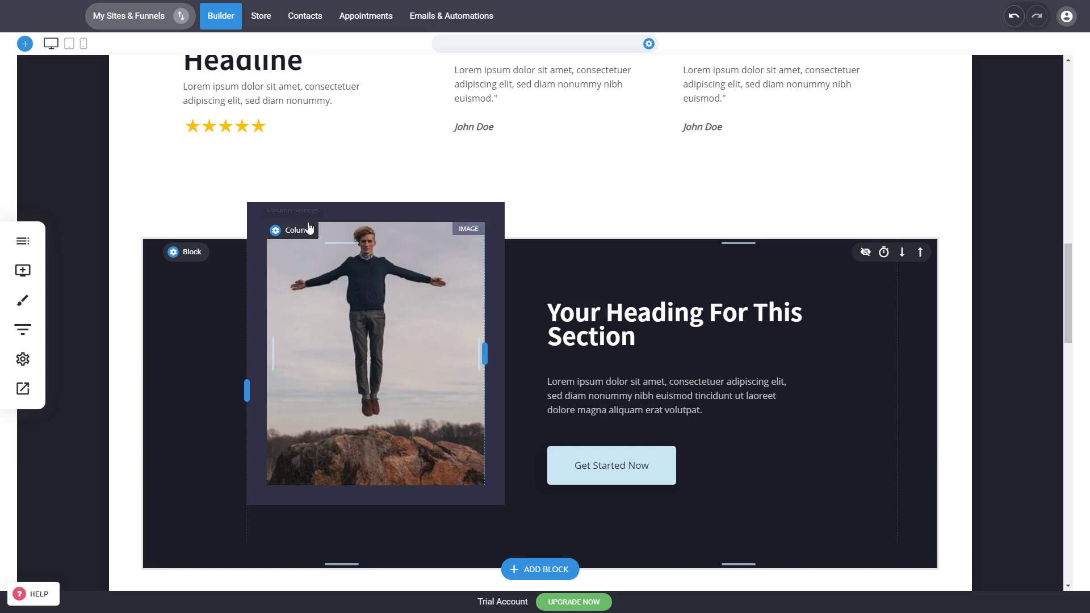
pyautogui.click(398, 372)
pyautogui.click(1007, 104)
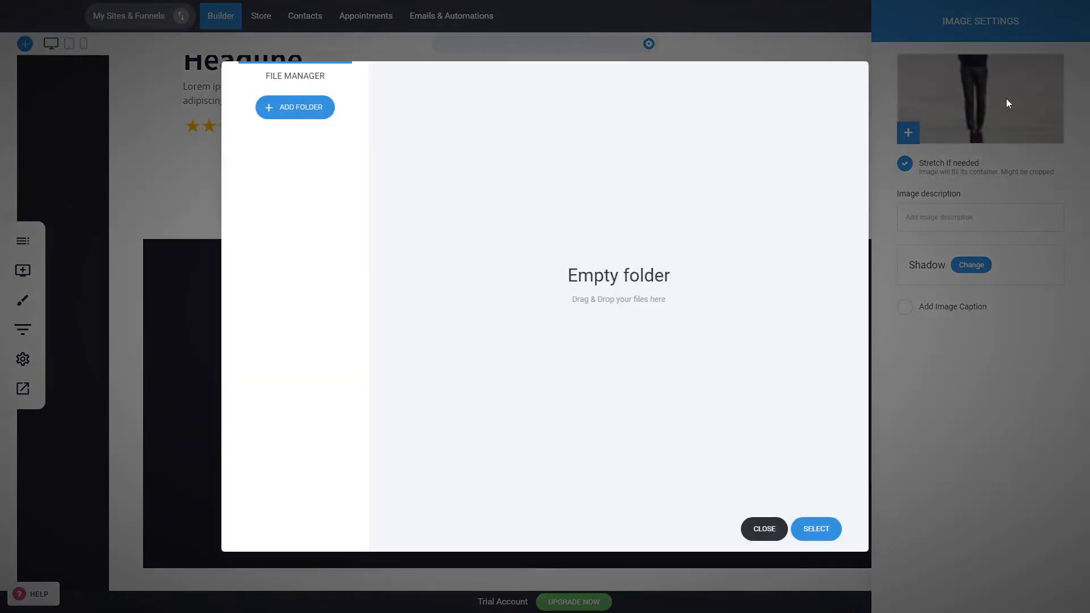
pyautogui.click(607, 241)
pyautogui.doubleClick(606, 242)
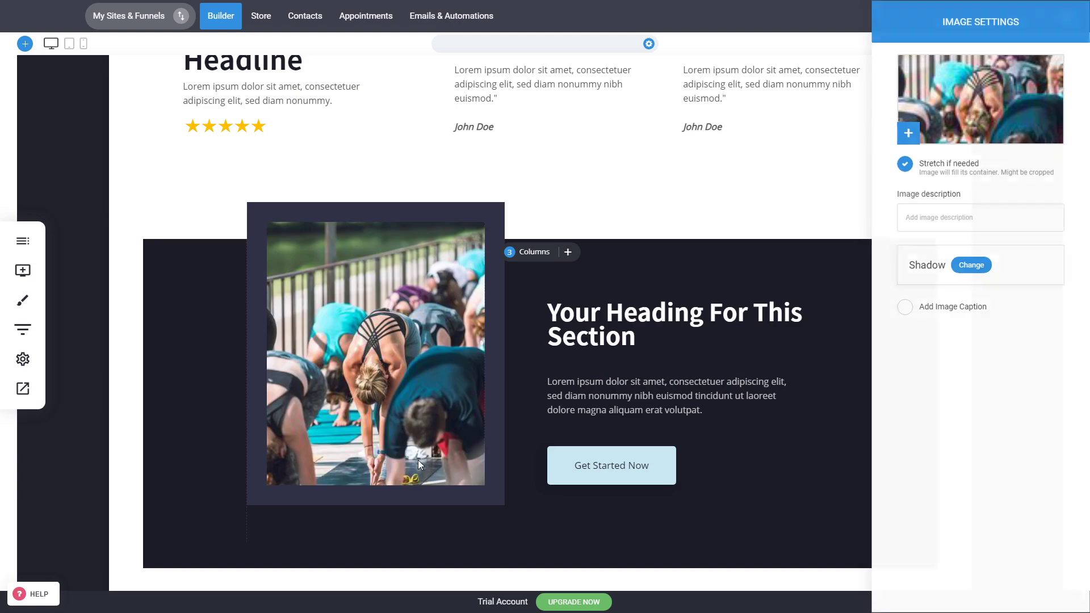
pyautogui.moveTo(402, 486); pyautogui.dragTo(402, 500)
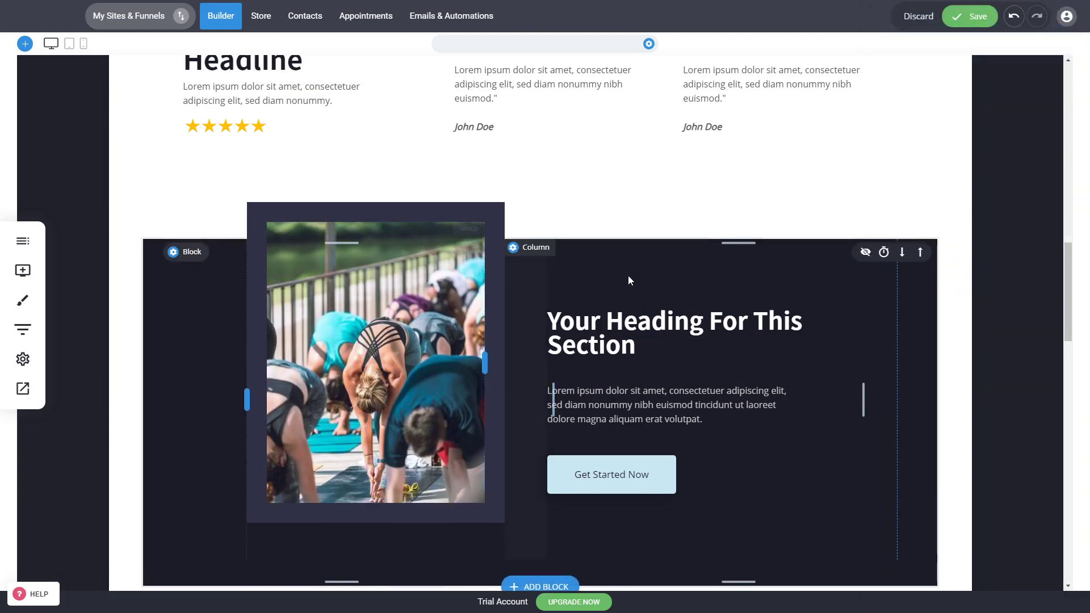
# Save the page and look over the header, video block and call-to-action section
pyautogui.moveTo(604, 472)
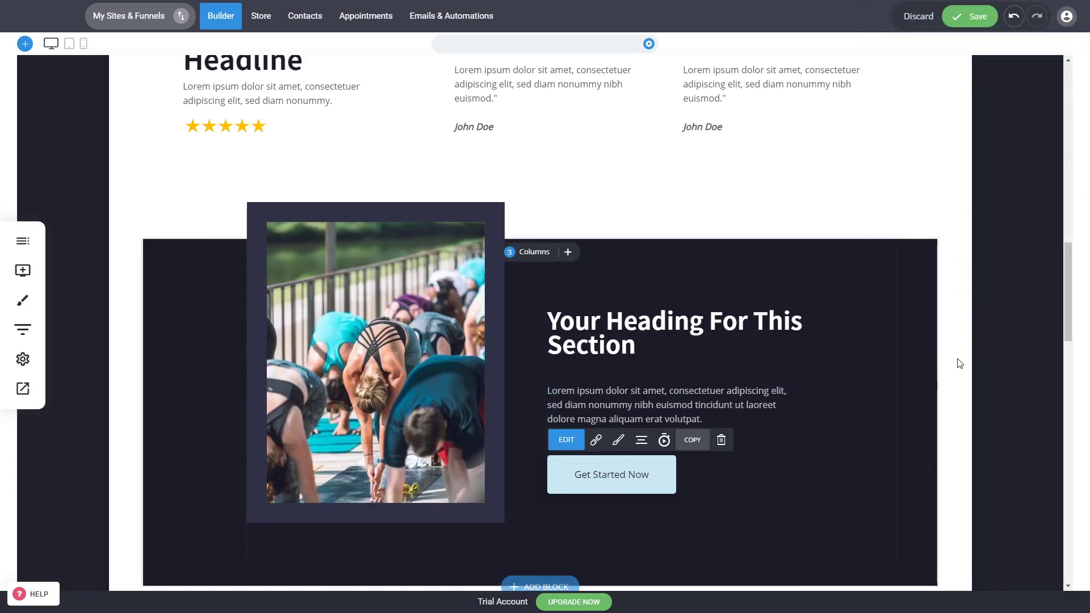
pyautogui.scroll(8, 961, 360)
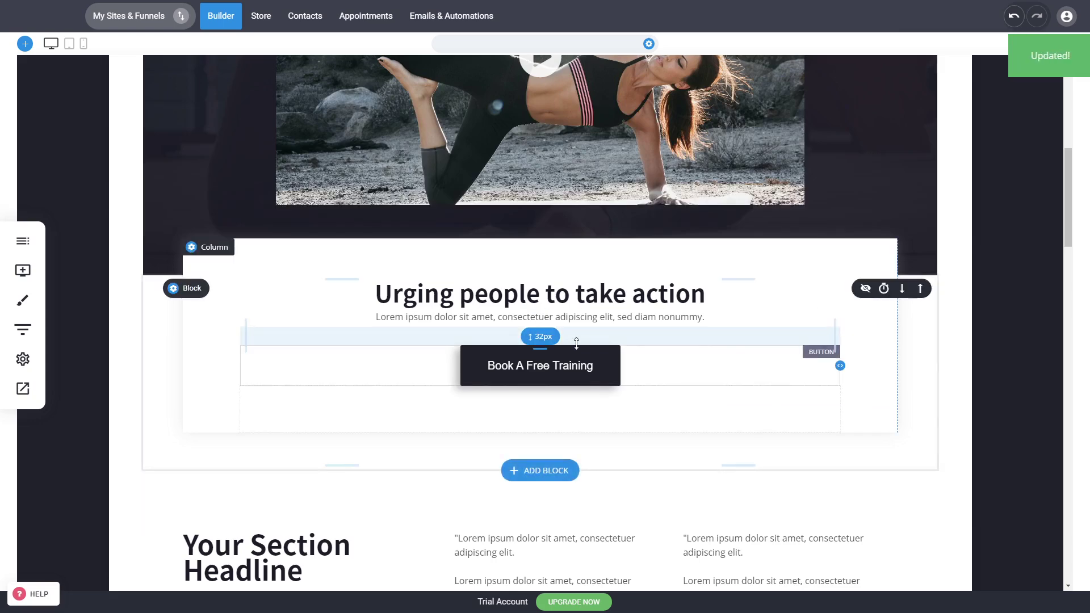
pyautogui.scroll(7, 529, 198)
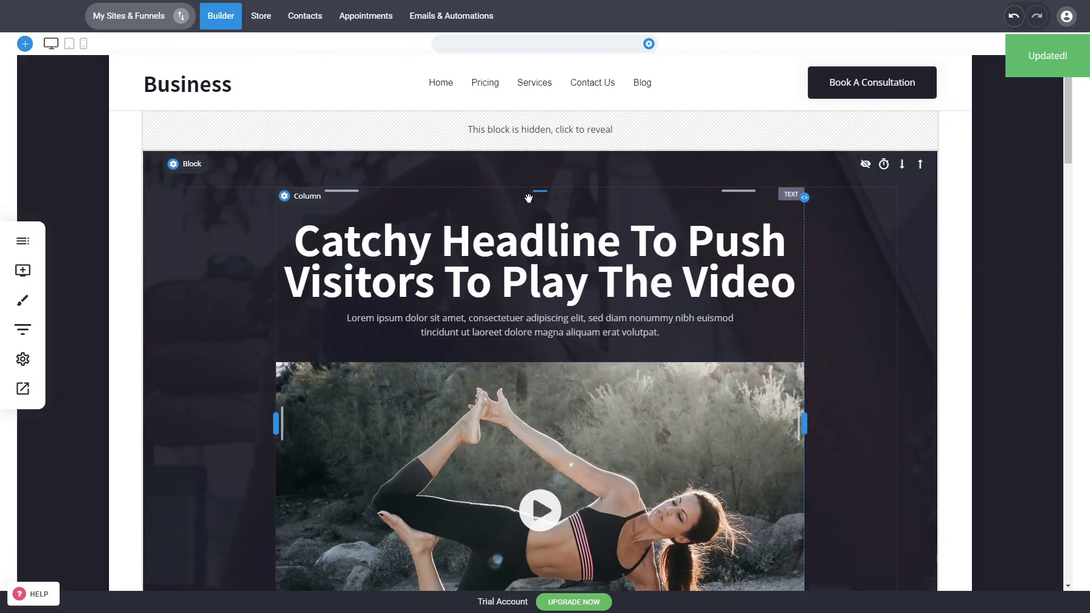
pyautogui.scroll(-1, 817, 239)
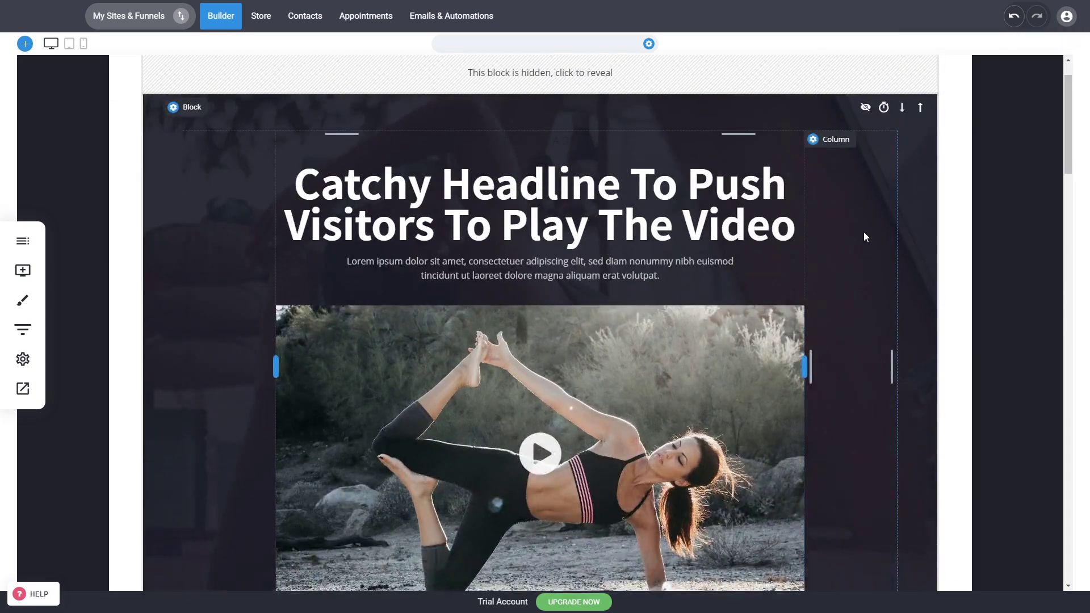
pyautogui.scroll(-3, 833, 295)
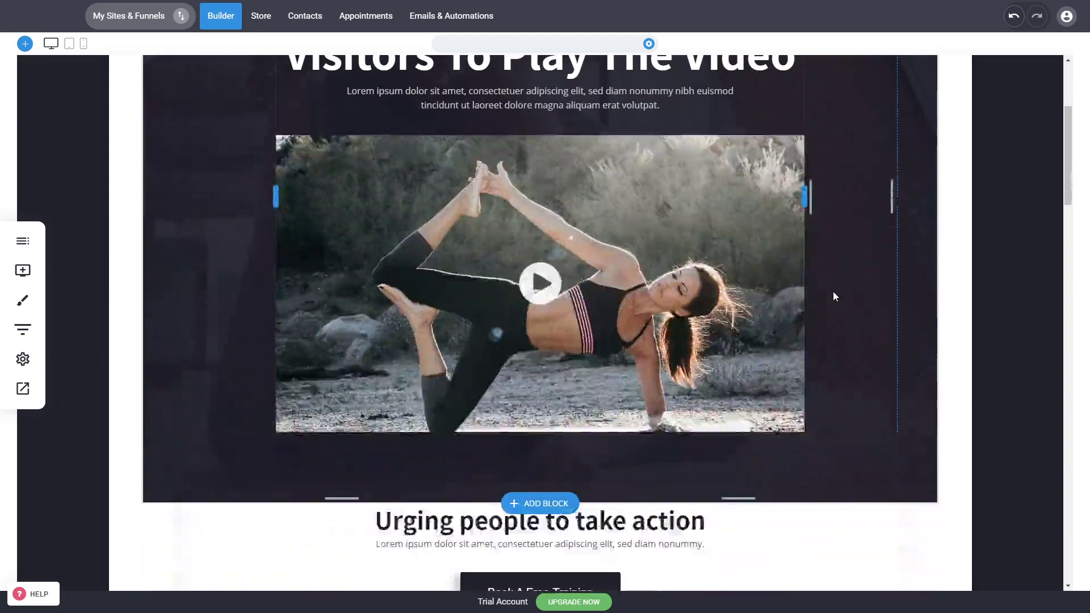
pyautogui.scroll(4, 864, 332)
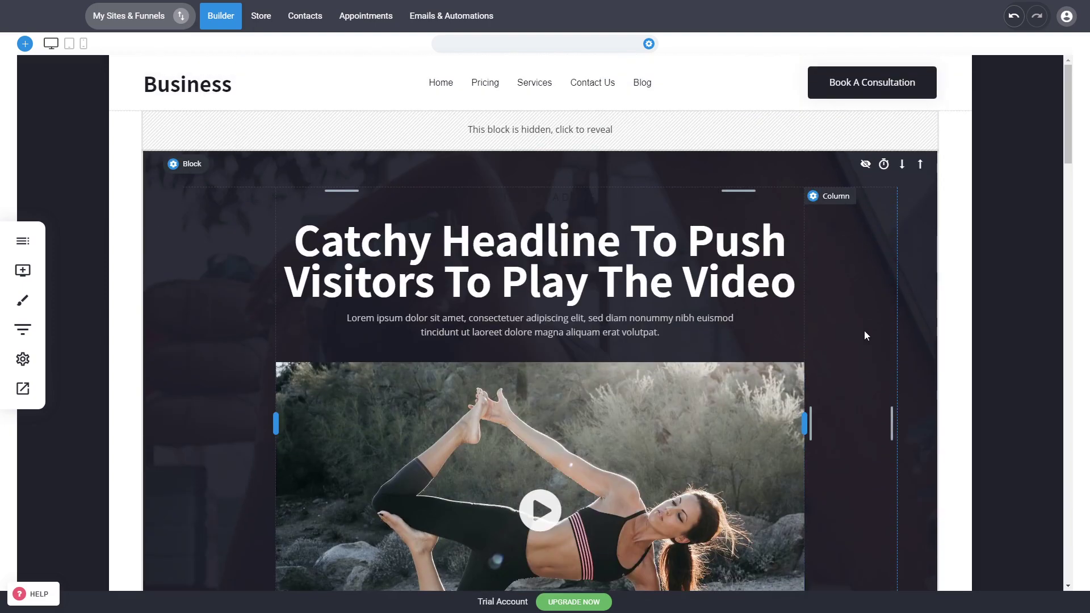
pyautogui.scroll(-5, 864, 330)
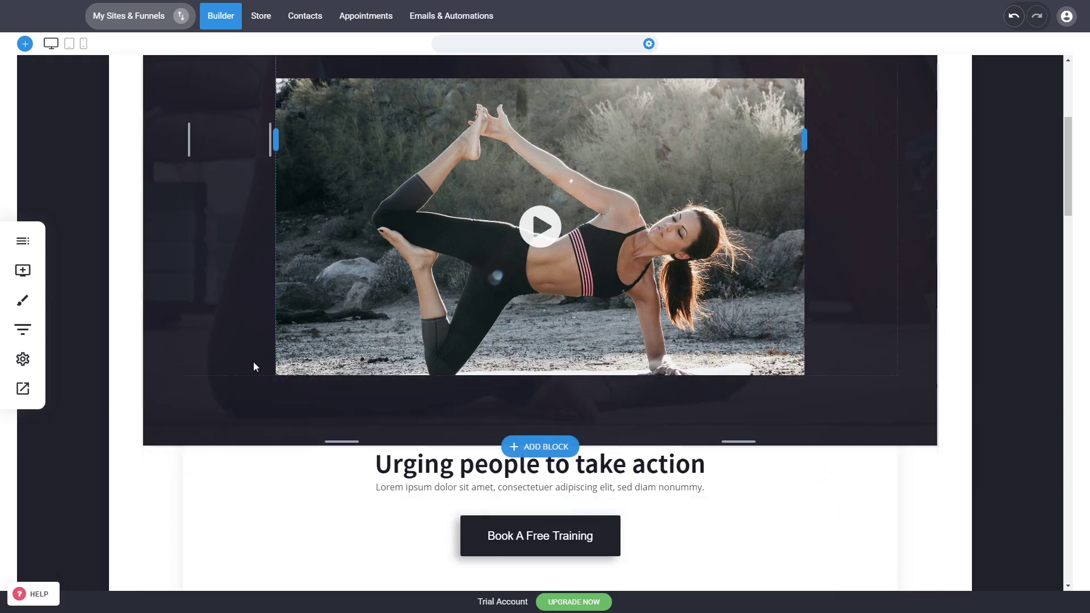
# Check the styling settings of the "Book A Free Training" button without changing them
pyautogui.click(502, 542)
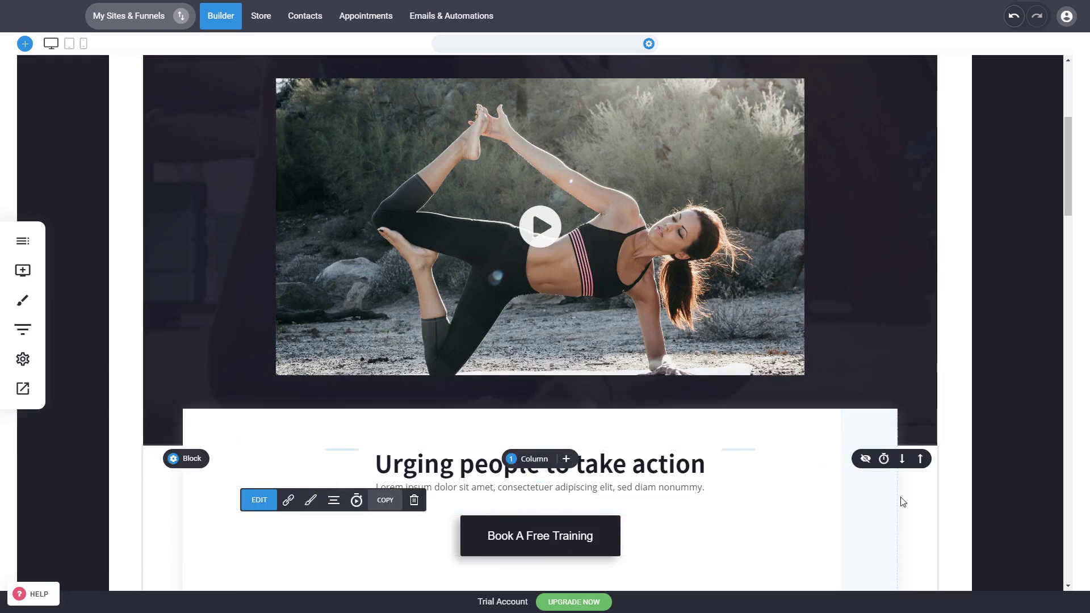
pyautogui.click(311, 500)
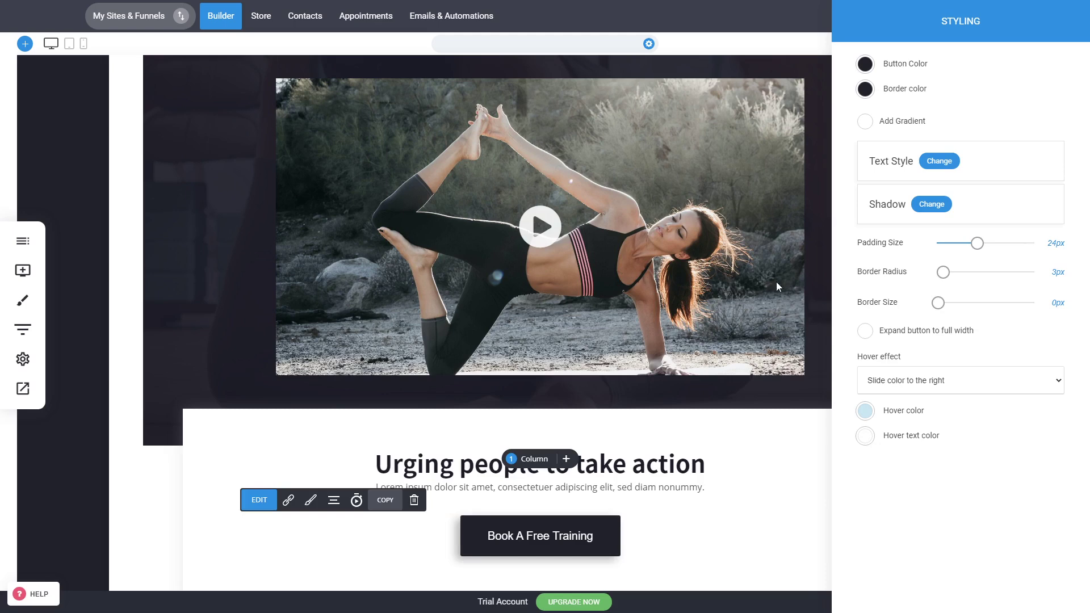
pyautogui.click(736, 516)
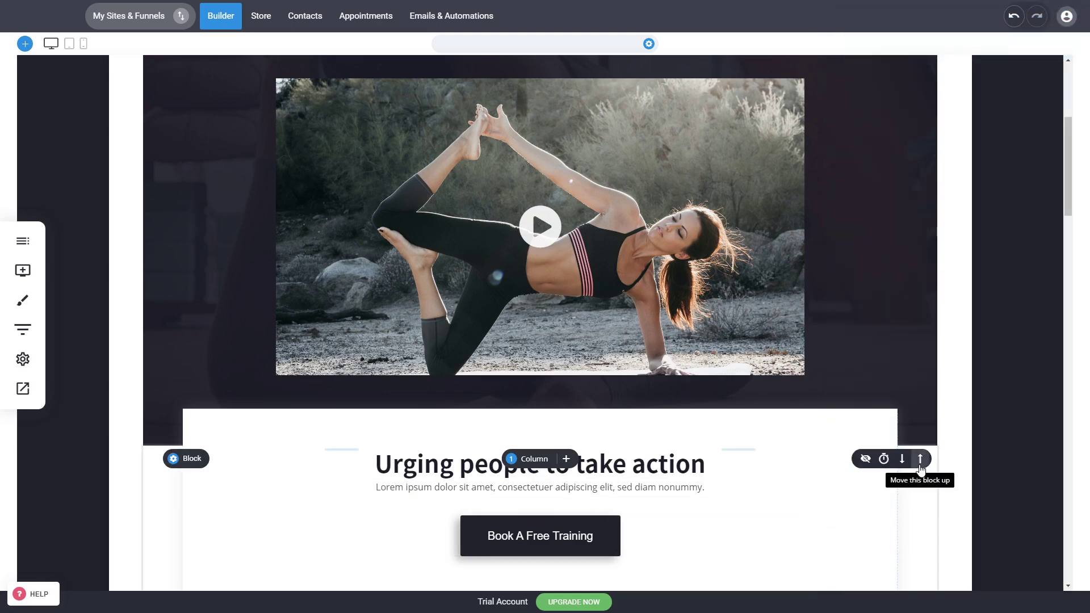
# Set the primary color of the global color palette to red E25041
pyautogui.click(24, 306)
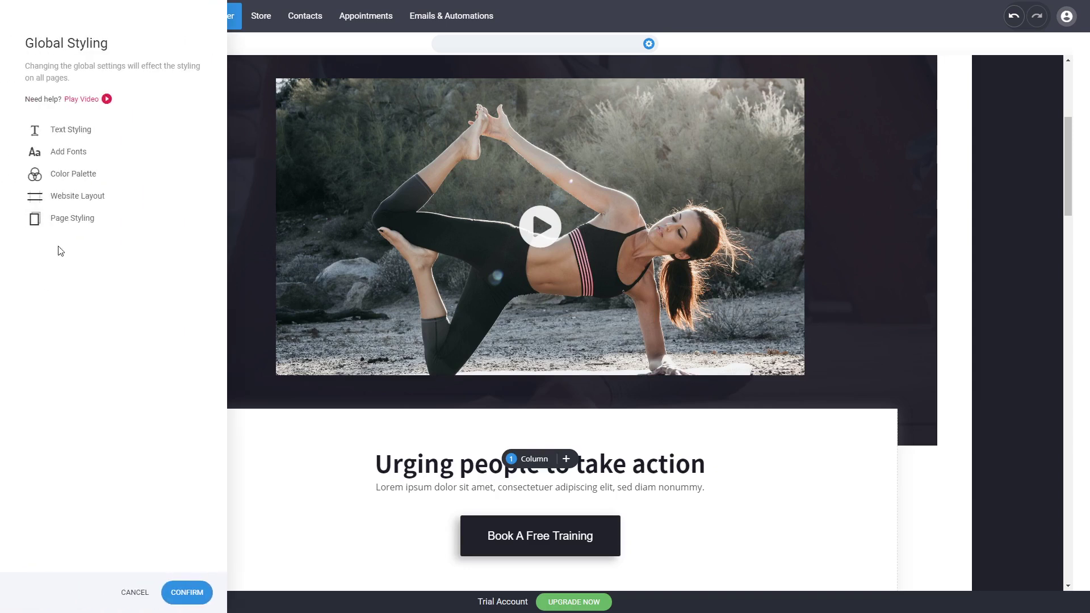
pyautogui.click(71, 180)
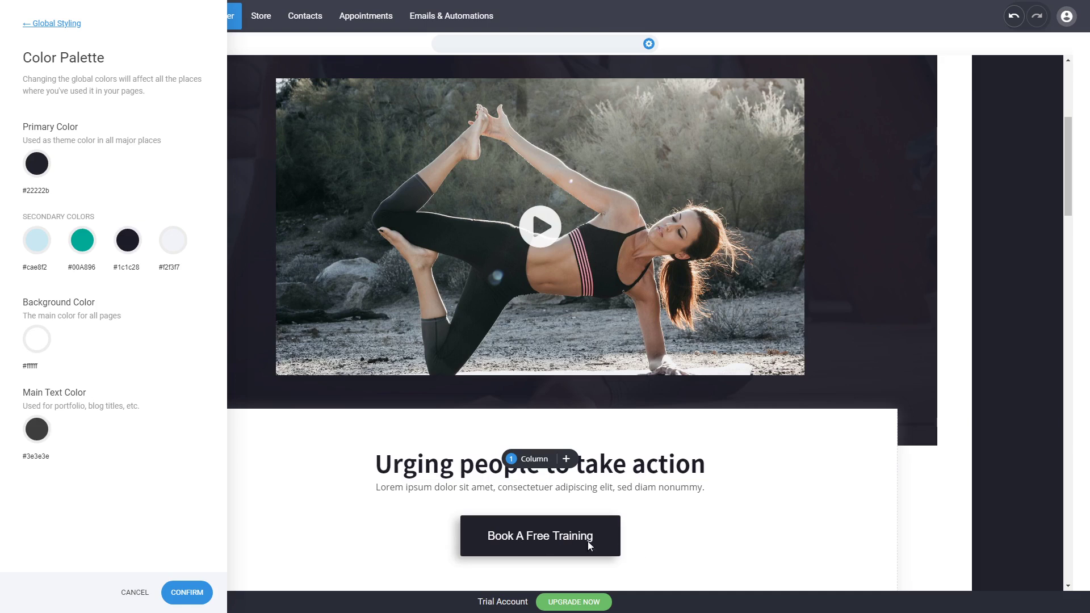
pyautogui.click(34, 167)
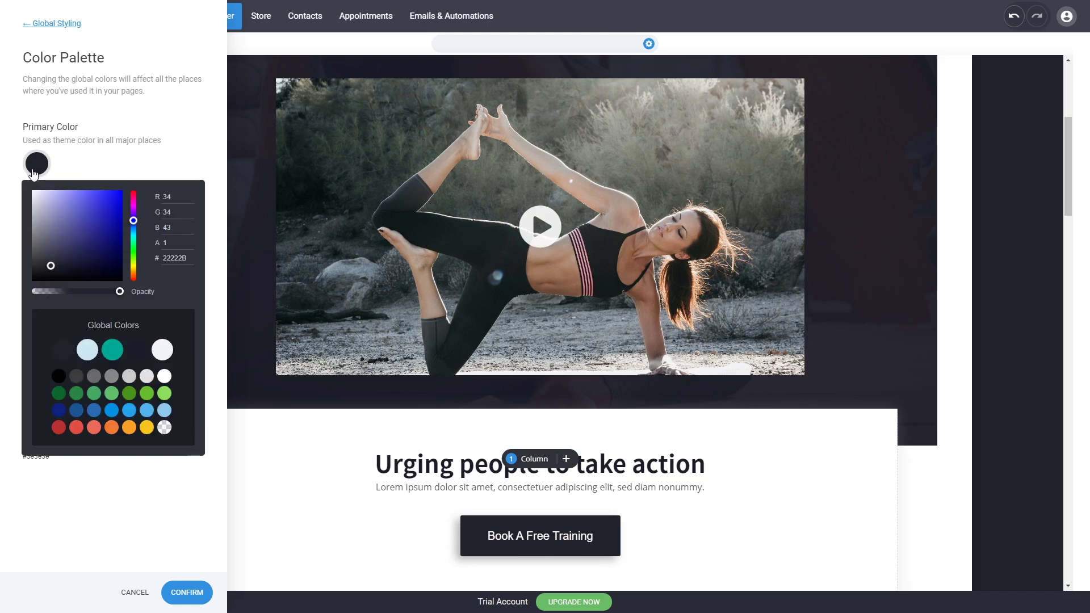
pyautogui.click(77, 429)
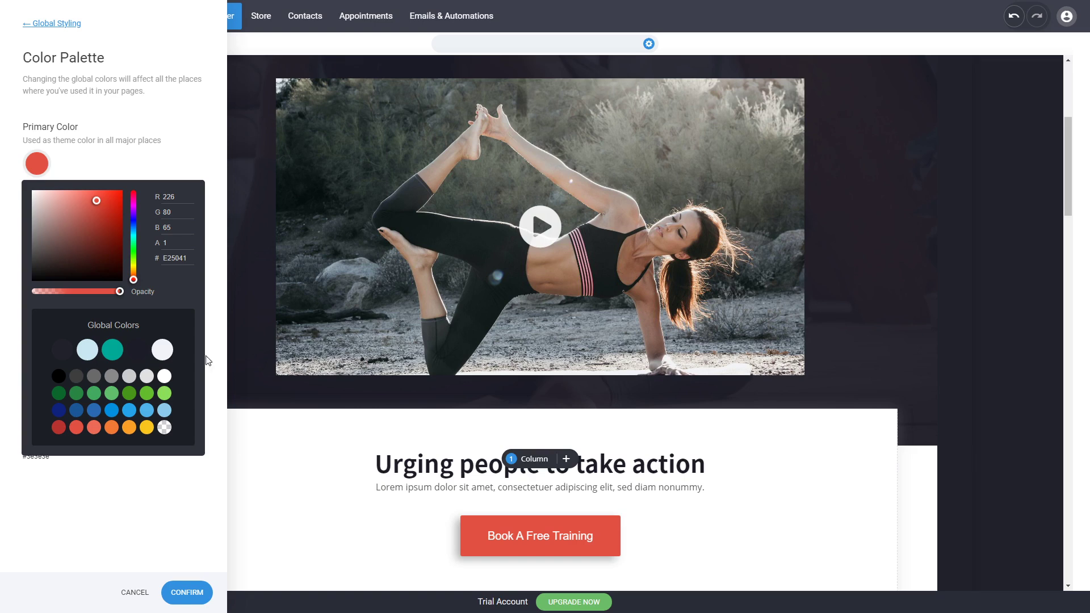
pyautogui.click(178, 146)
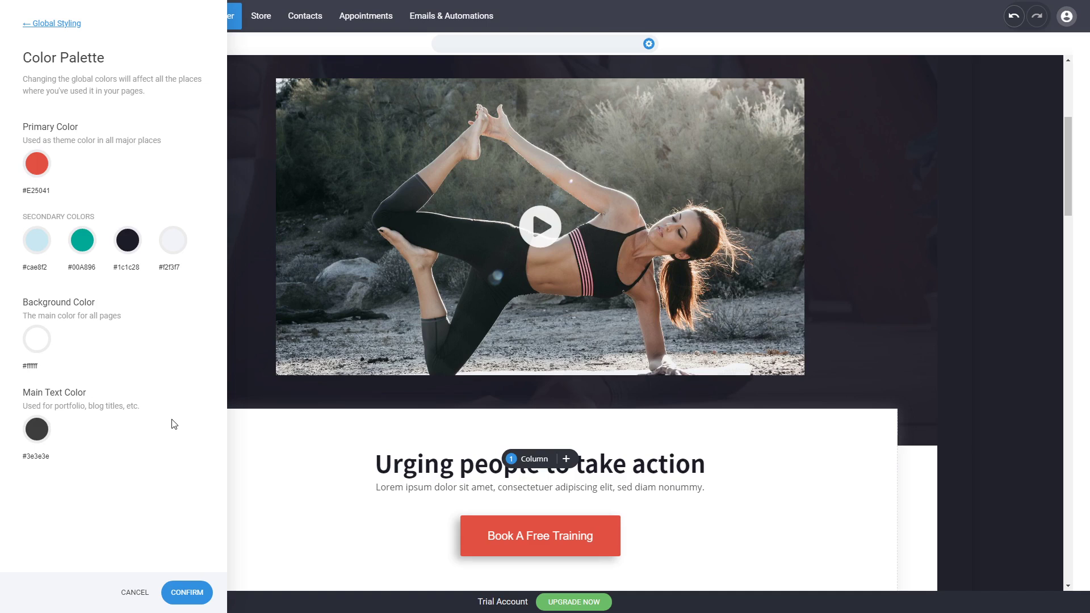
pyautogui.click(44, 26)
# Set the background color of the current page to white FFFFFF in the page styling
pyautogui.click(46, 222)
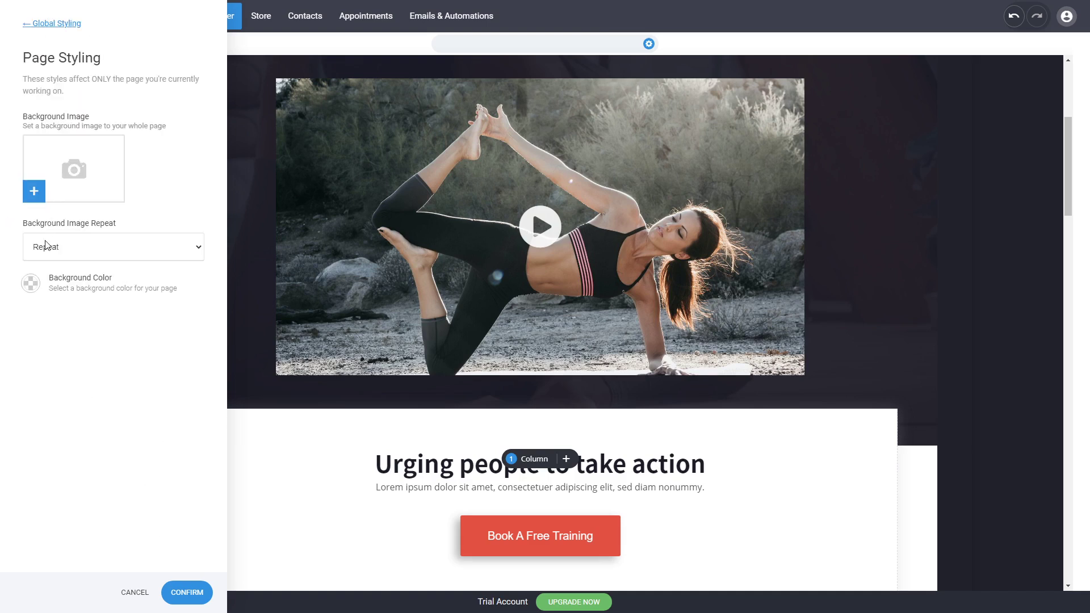
pyautogui.click(31, 283)
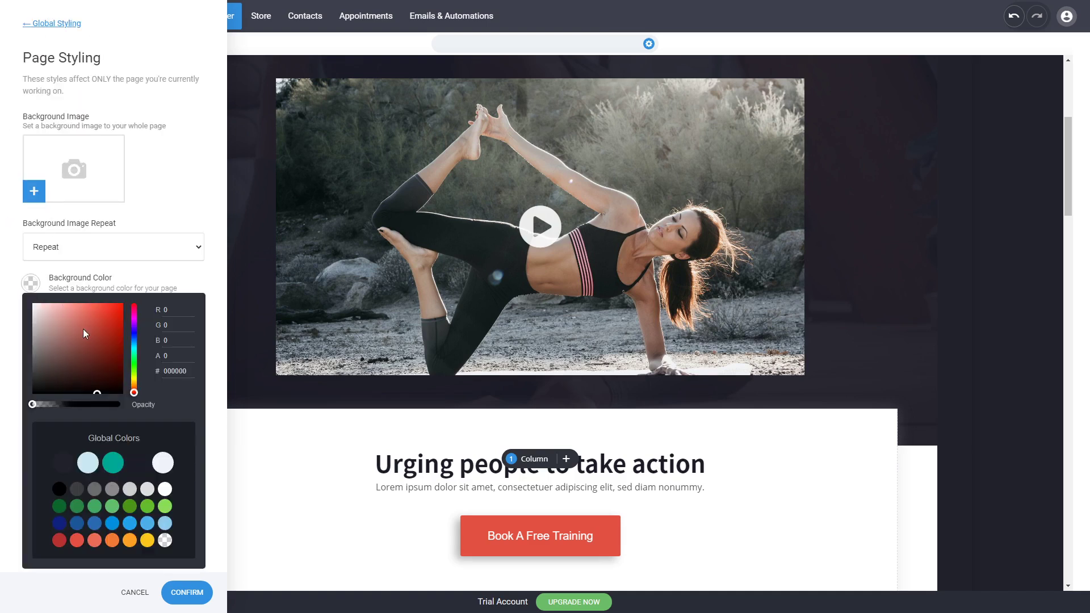
pyautogui.click(216, 498)
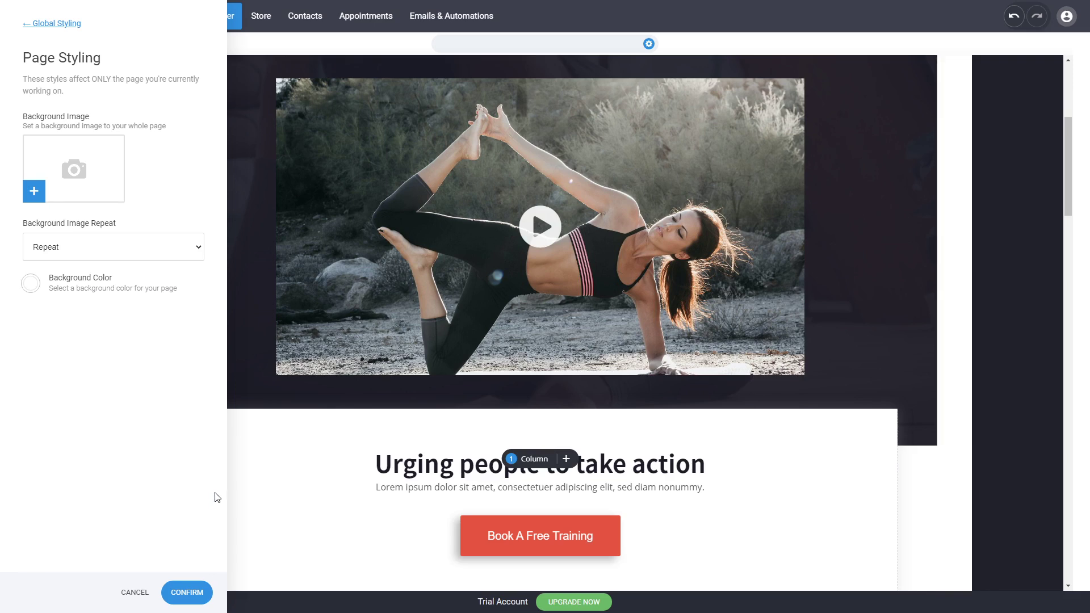
pyautogui.click(37, 25)
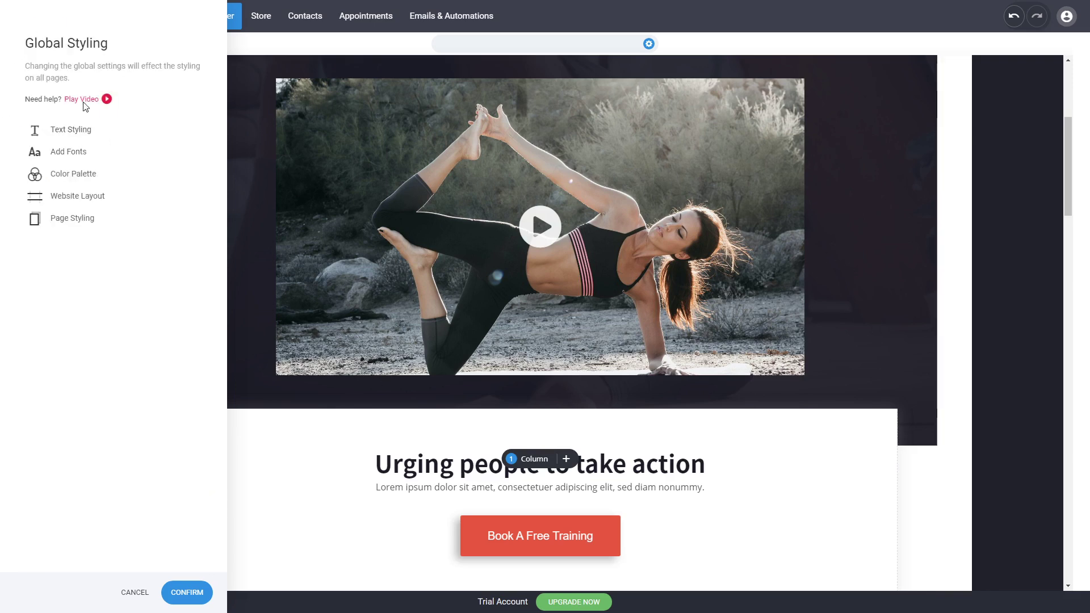
# Browse the most popular Google fonts and add Oswald regular to the website's fonts
pyautogui.click(71, 152)
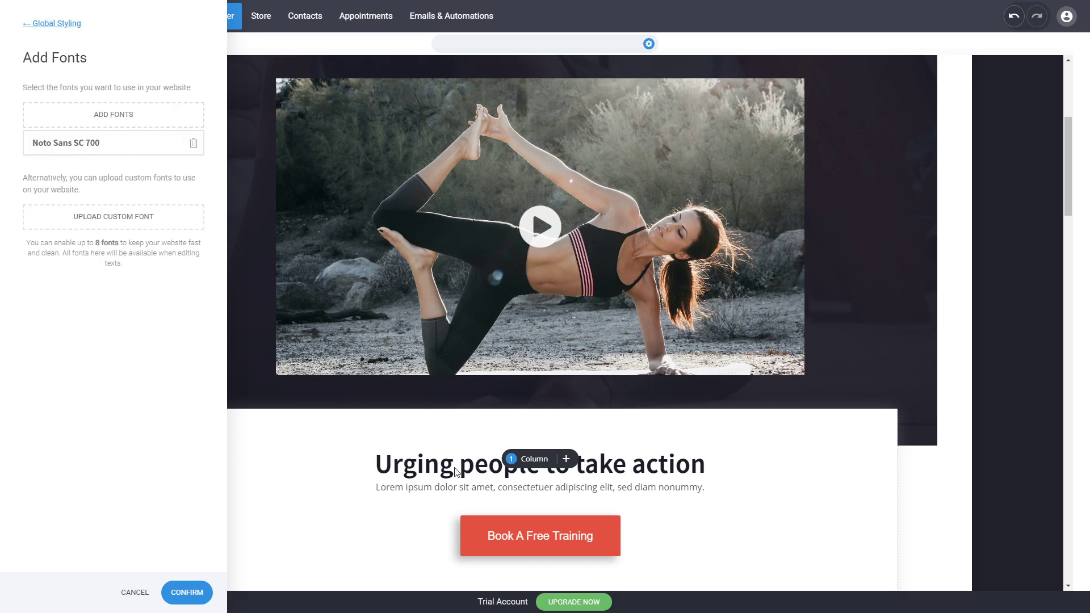
pyautogui.click(137, 117)
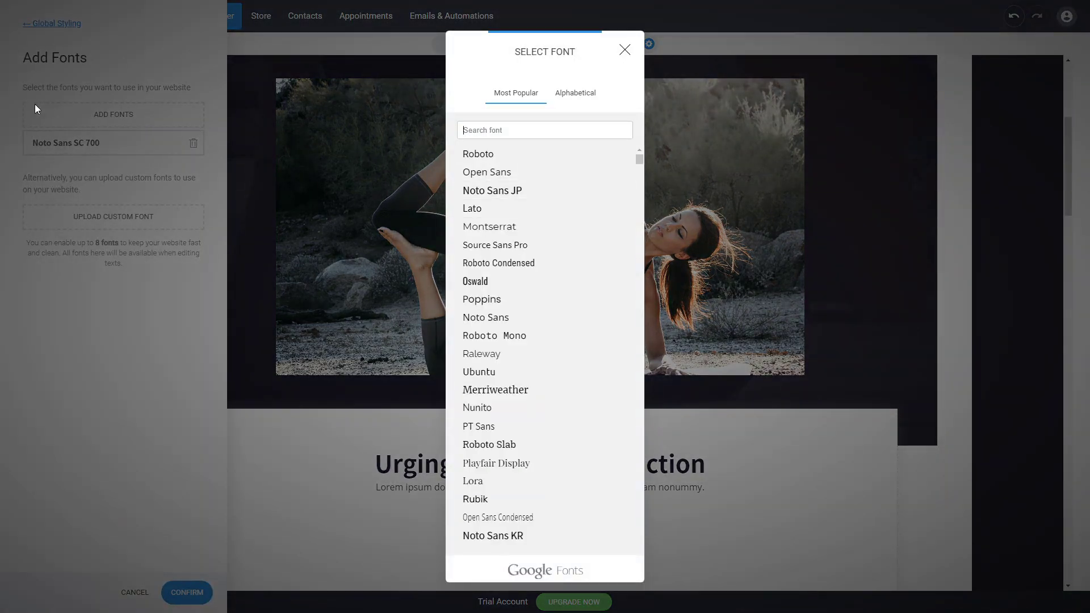
pyautogui.scroll(-3, 584, 237)
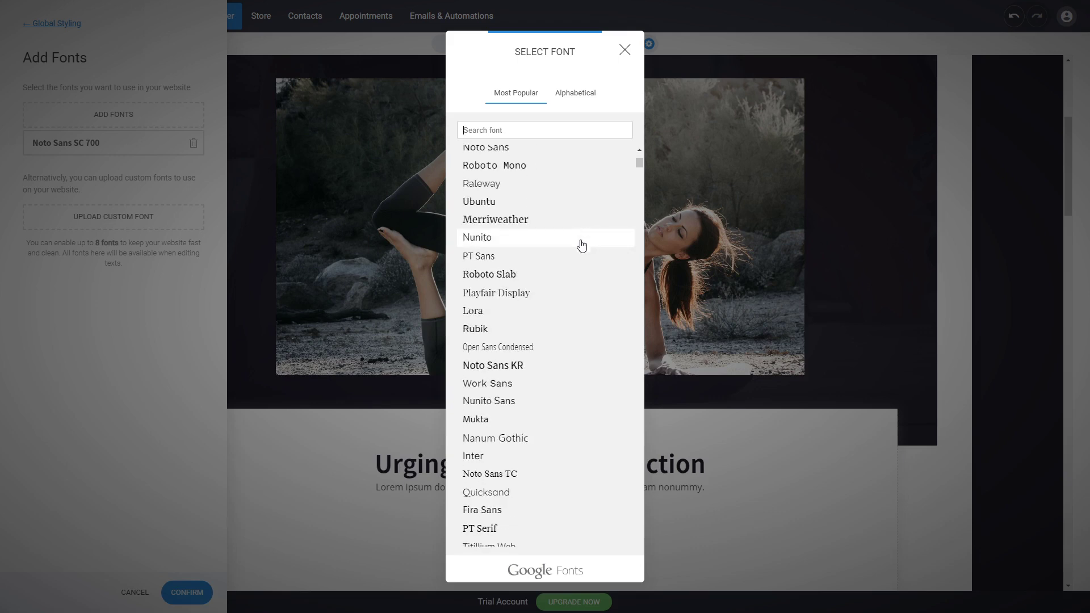
pyautogui.scroll(3, 574, 338)
pyautogui.scroll(-10, 574, 339)
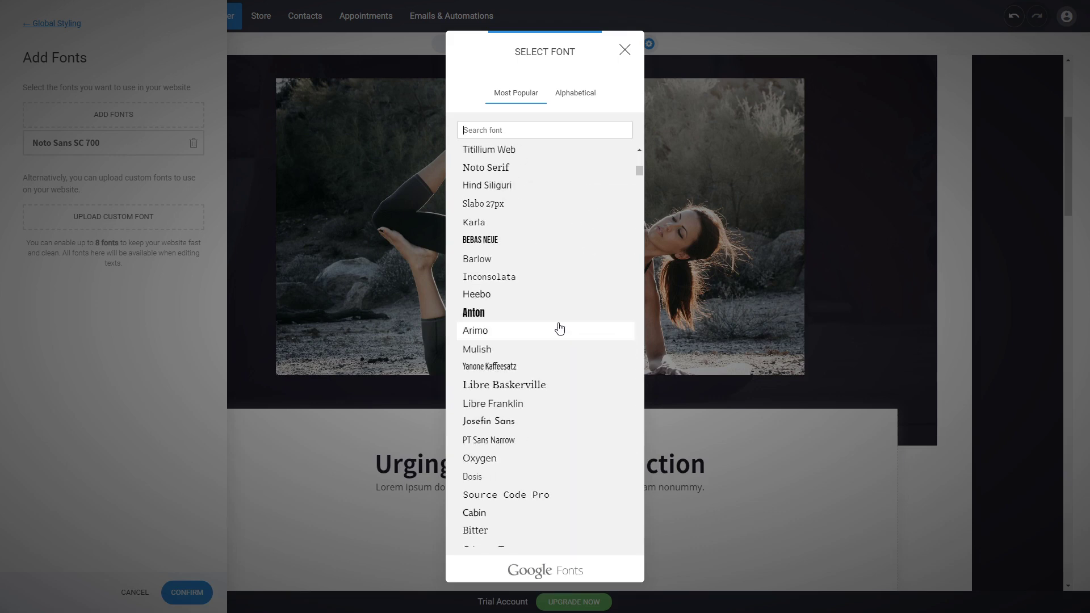
pyautogui.scroll(7, 559, 328)
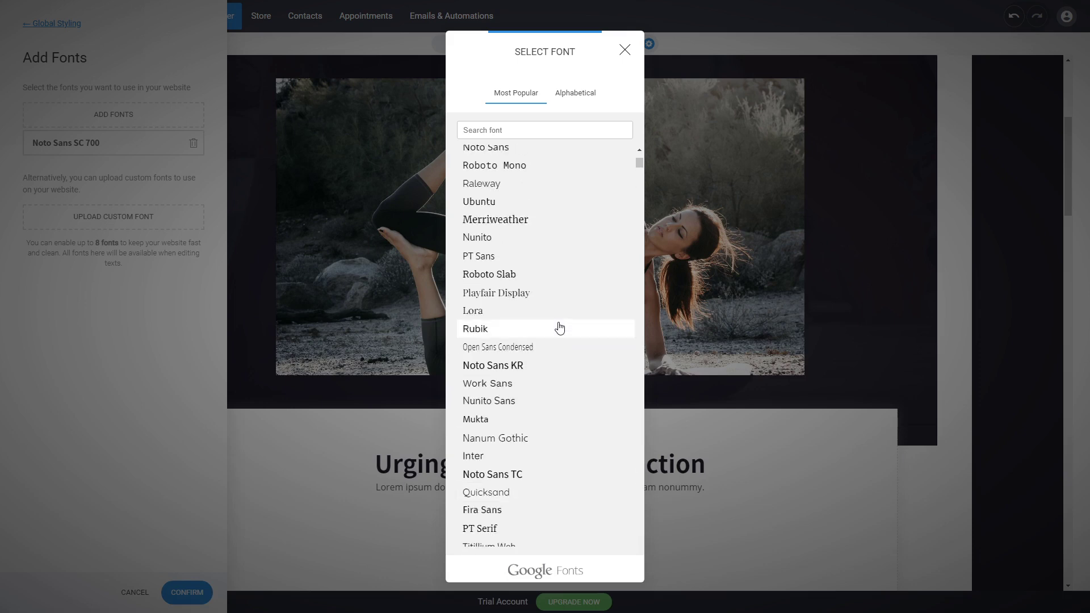
pyautogui.scroll(2, 559, 328)
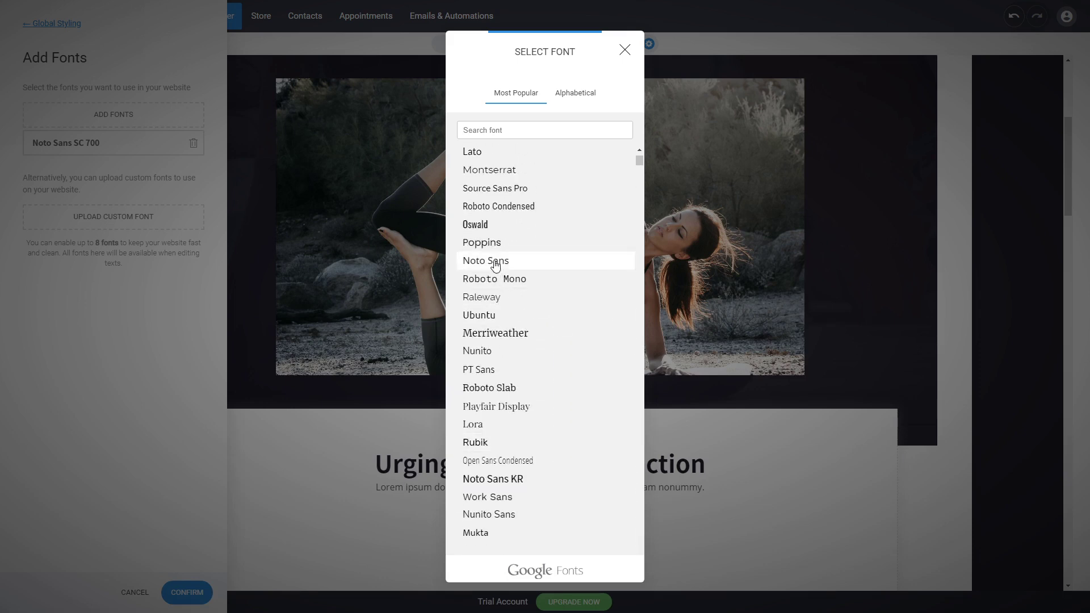
pyautogui.click(492, 230)
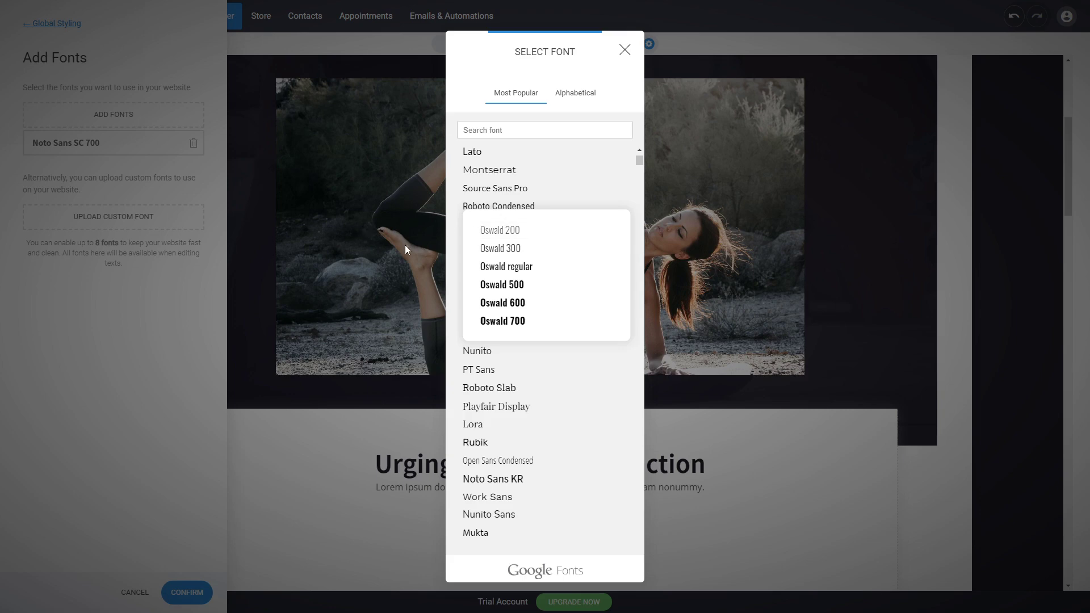
pyautogui.click(523, 268)
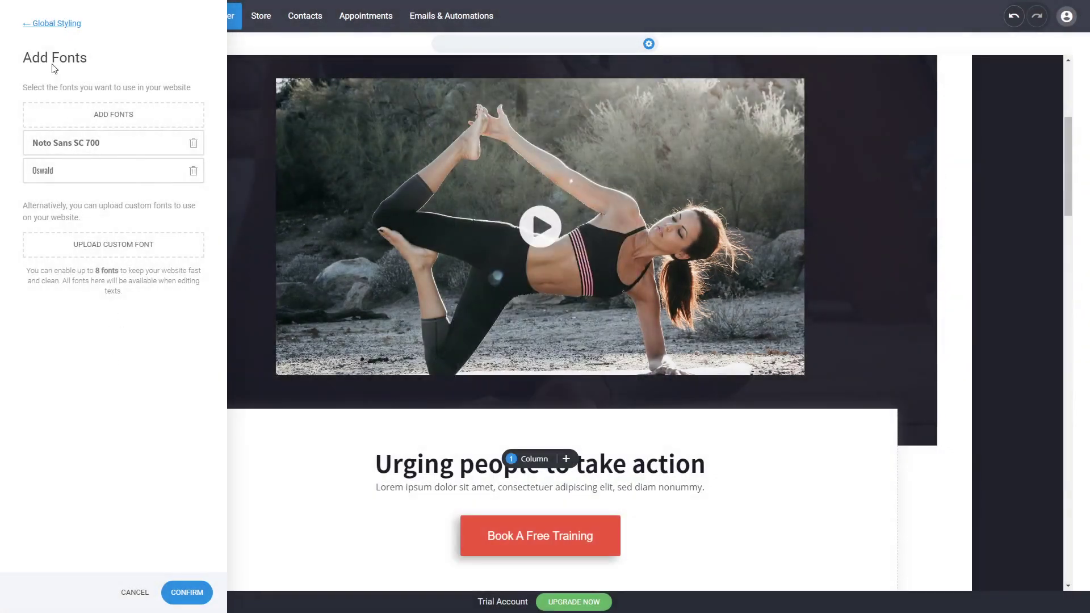
pyautogui.click(62, 26)
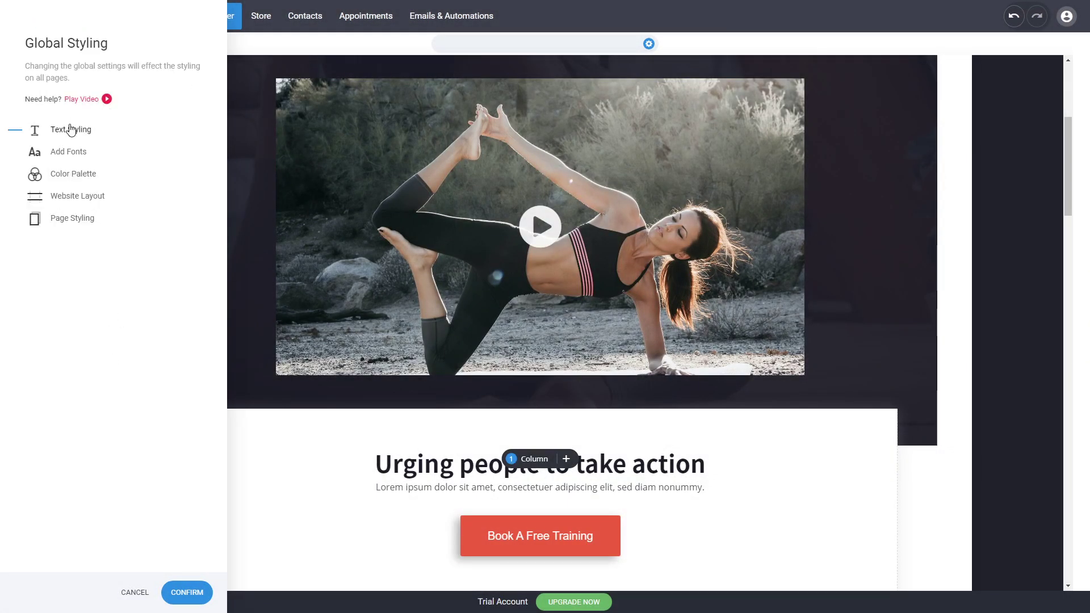
# Set the global font of Heading 1 and Heading 2 to Oswald in the text styling
pyautogui.click(71, 131)
pyautogui.click(102, 176)
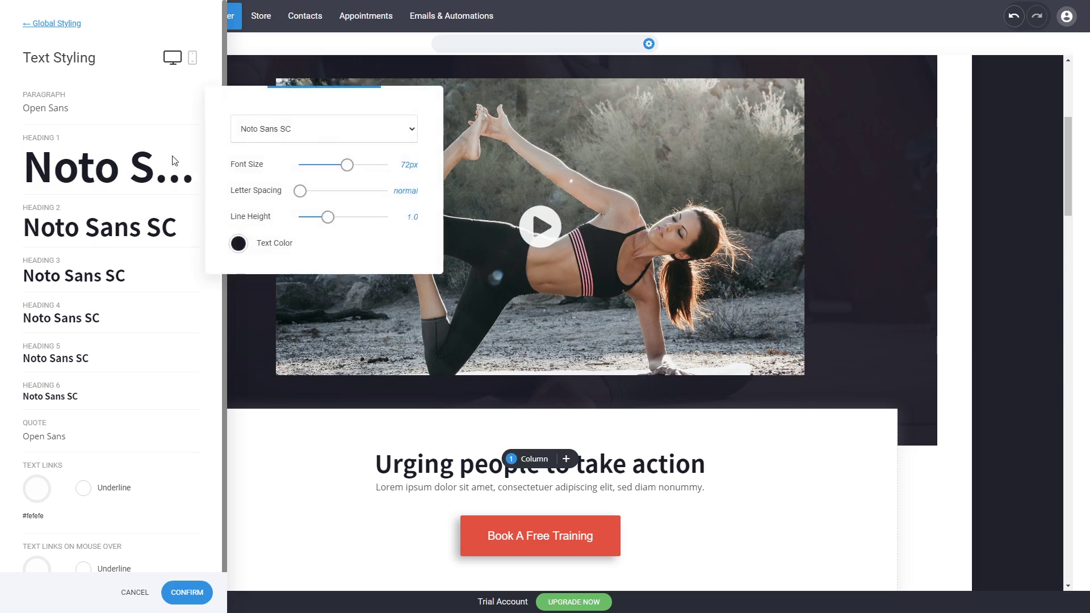
pyautogui.click(301, 139)
pyautogui.click(278, 165)
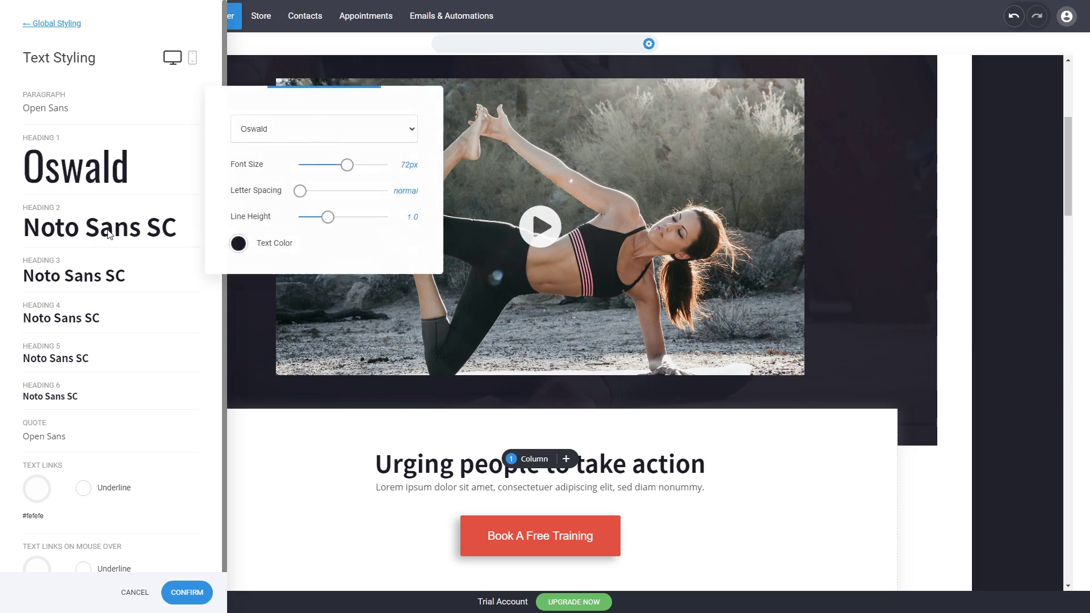
pyautogui.click(109, 234)
pyautogui.click(260, 219)
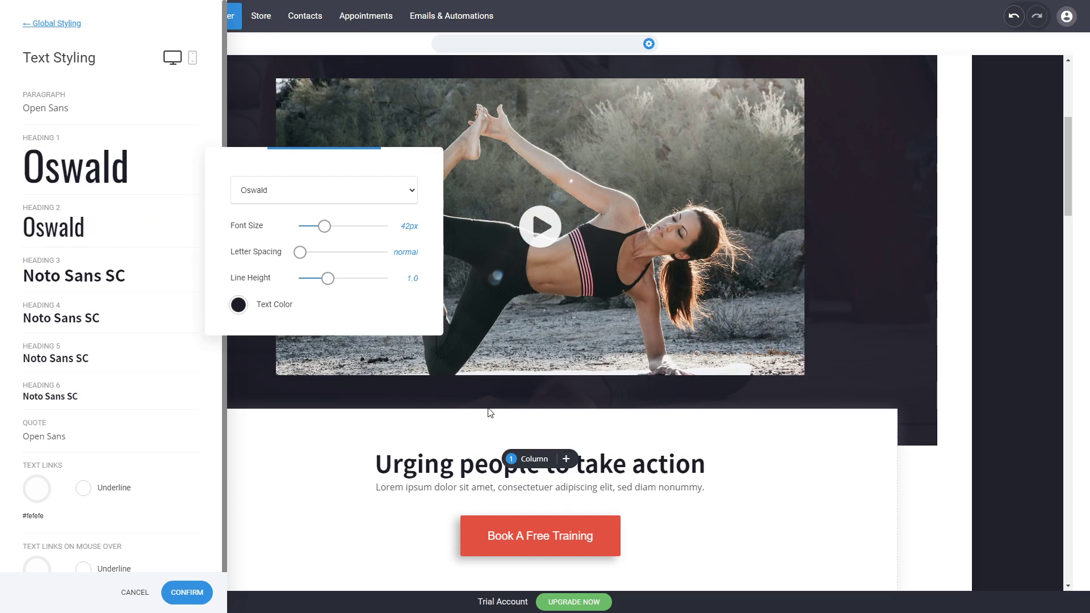
# Set the global font of Heading 3 and Heading 4 to Oswald in the text styling
pyautogui.click(95, 252)
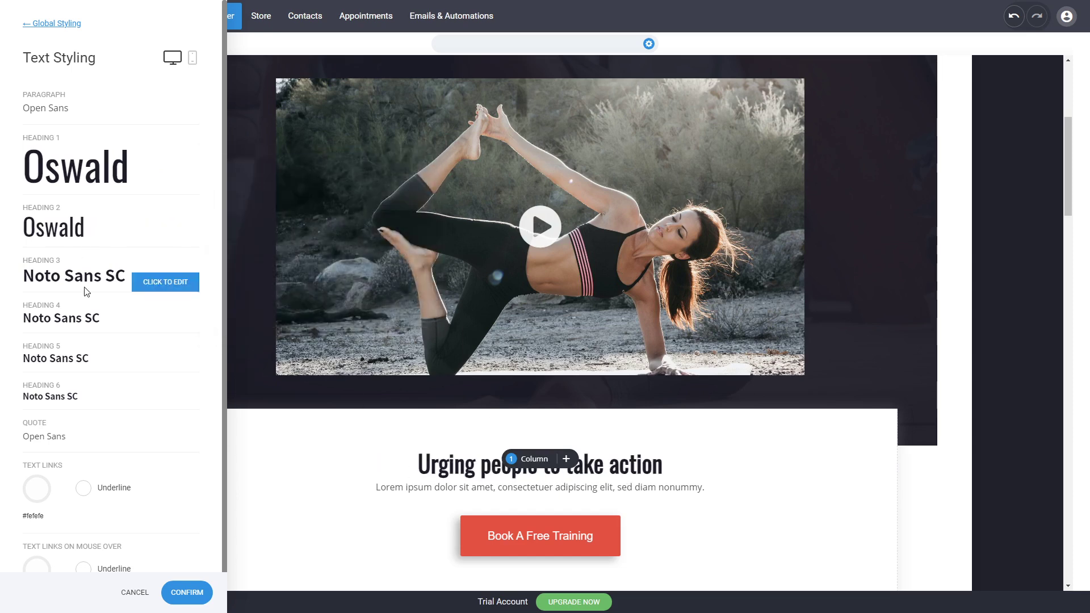
pyautogui.click(85, 284)
pyautogui.click(263, 277)
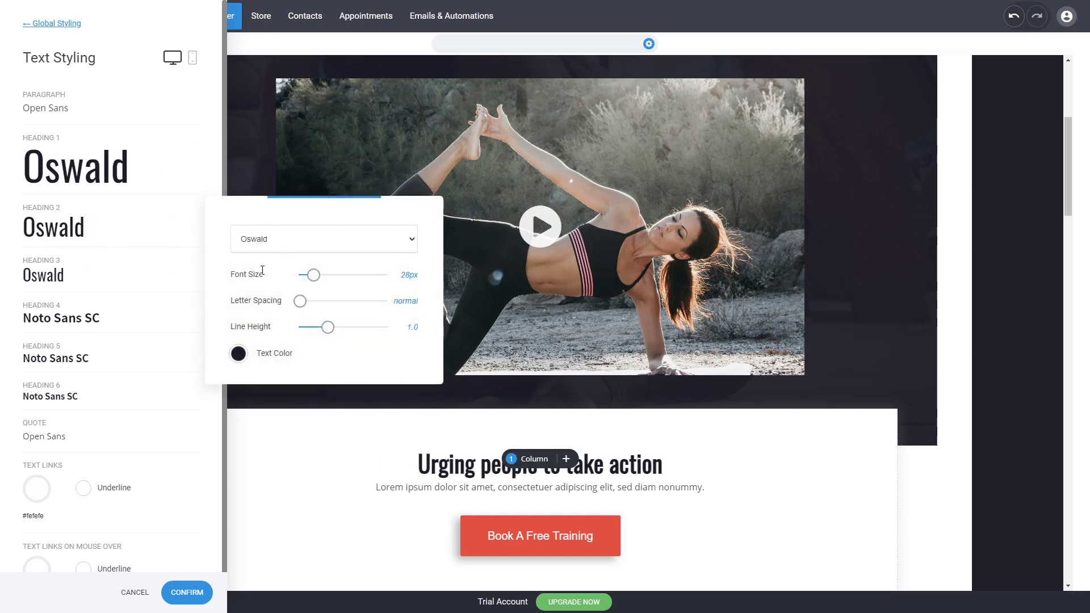
pyautogui.click(99, 318)
pyautogui.click(85, 324)
pyautogui.click(267, 291)
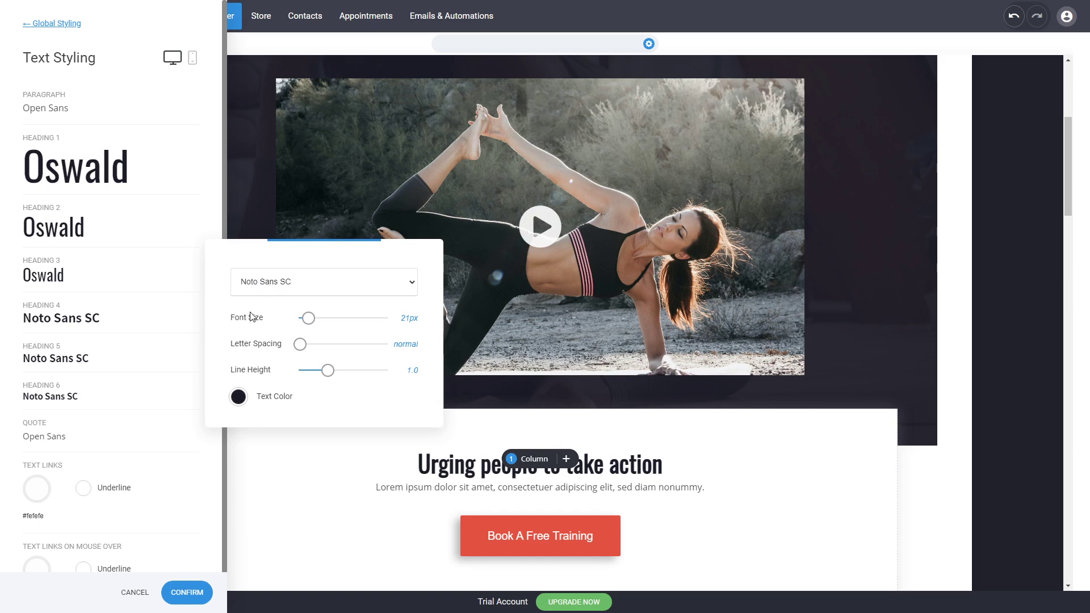
pyautogui.click(250, 313)
# Set the global font of Heading 5 to Oswald and apply the text styling changes
pyautogui.click(67, 352)
pyautogui.click(66, 364)
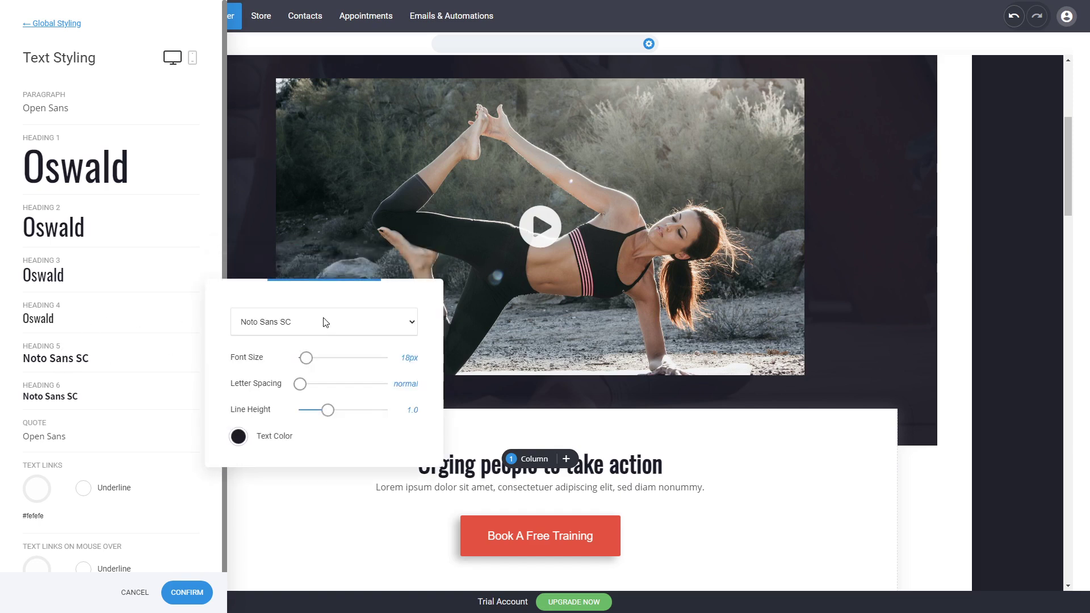
pyautogui.click(246, 354)
pyautogui.click(181, 376)
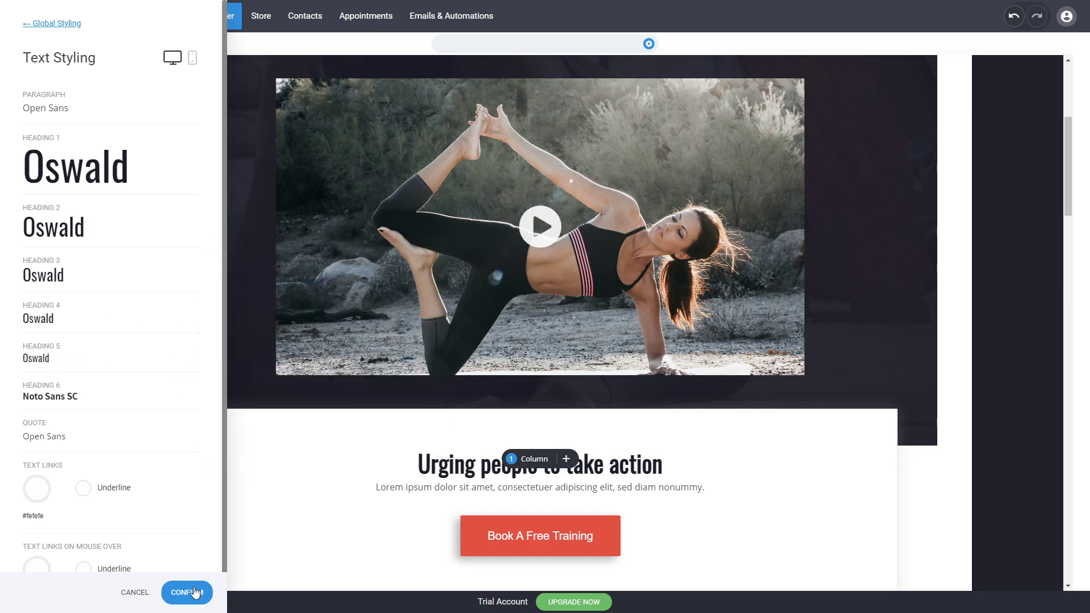
pyautogui.click(195, 593)
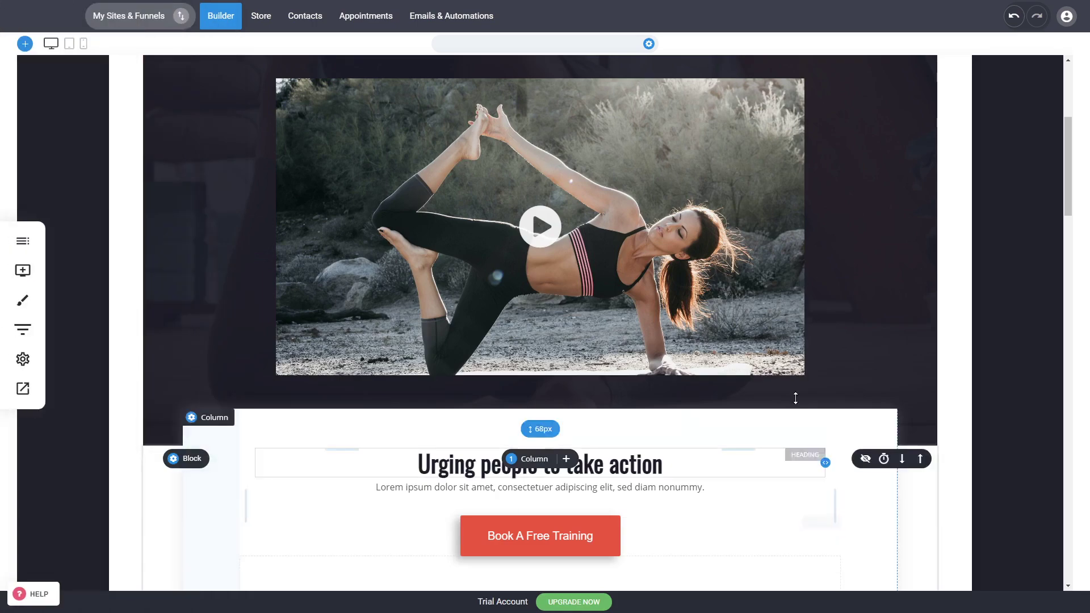
# Remove the custom font style from the "Our Core Services" heading and make the heading bold
pyautogui.scroll(5, 1003, 387)
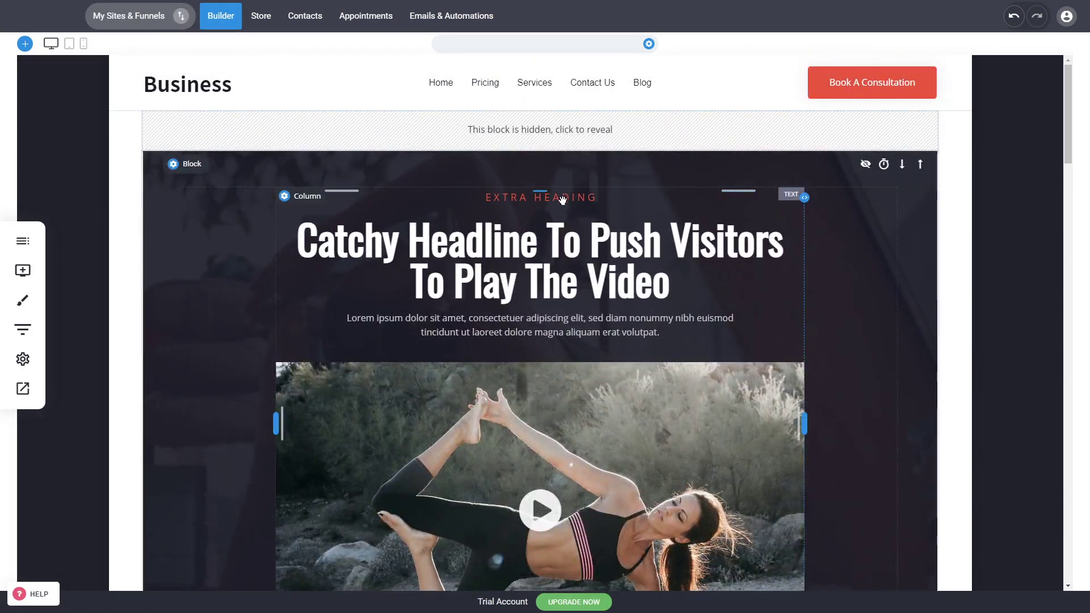
pyautogui.scroll(-5, 846, 416)
pyautogui.scroll(-5, 966, 414)
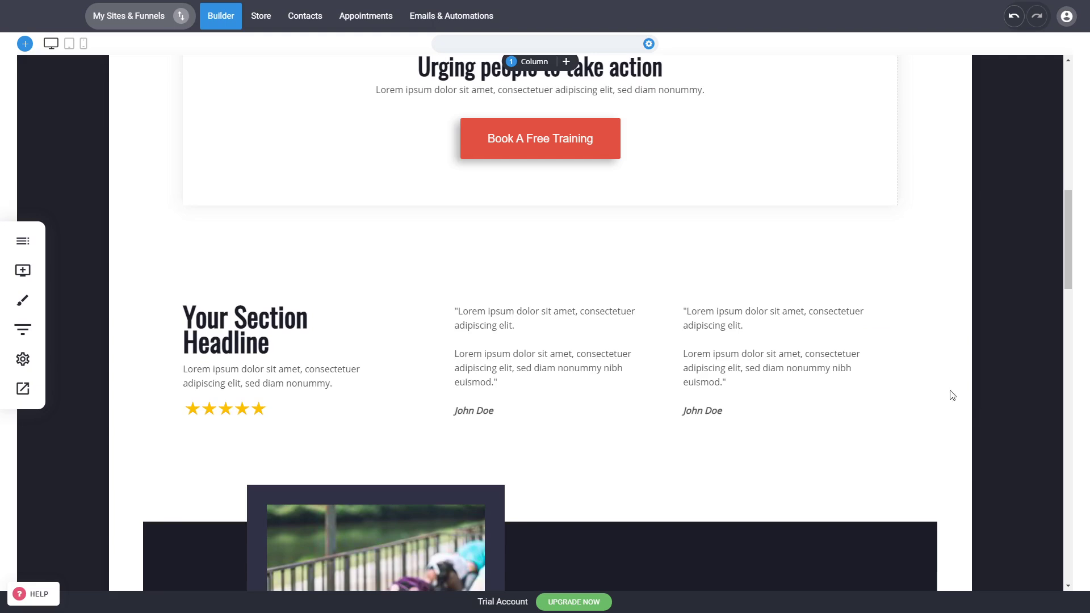
pyautogui.scroll(-2, 718, 303)
pyautogui.scroll(-5, 718, 304)
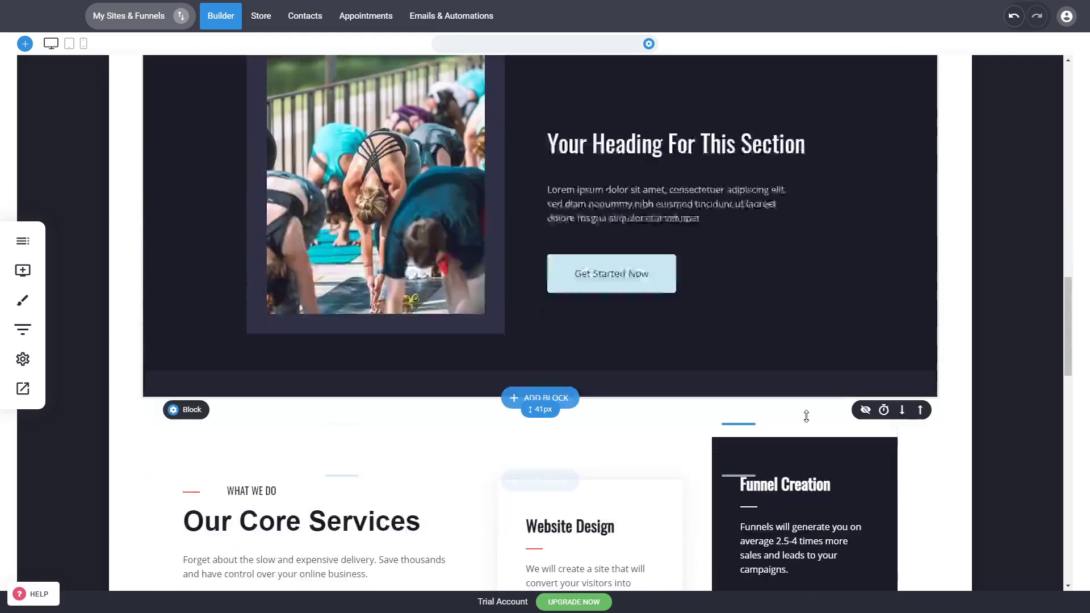
pyautogui.click(350, 488)
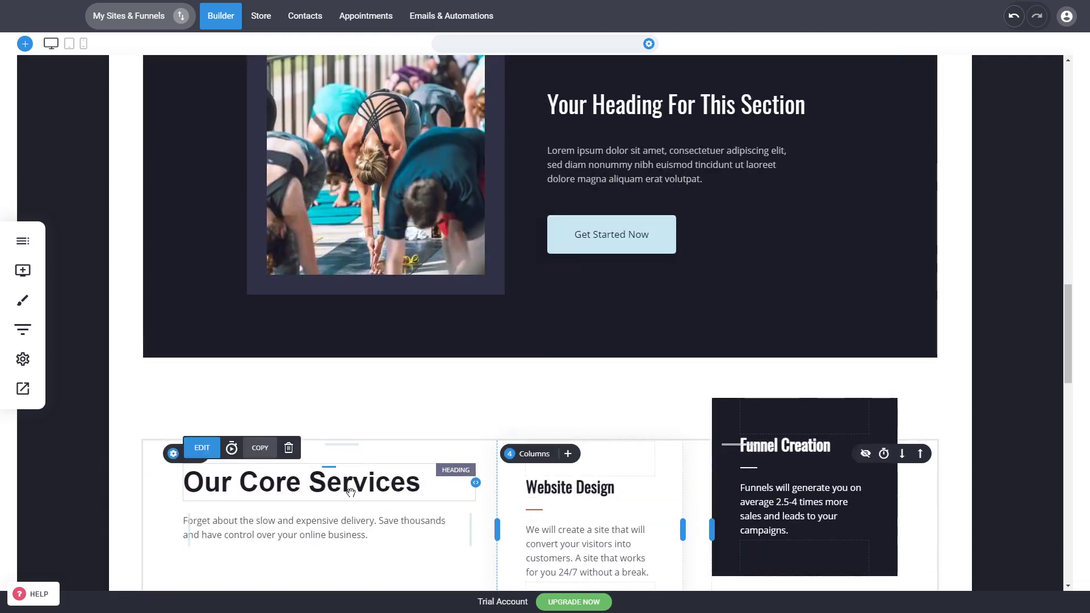
pyautogui.click(364, 480)
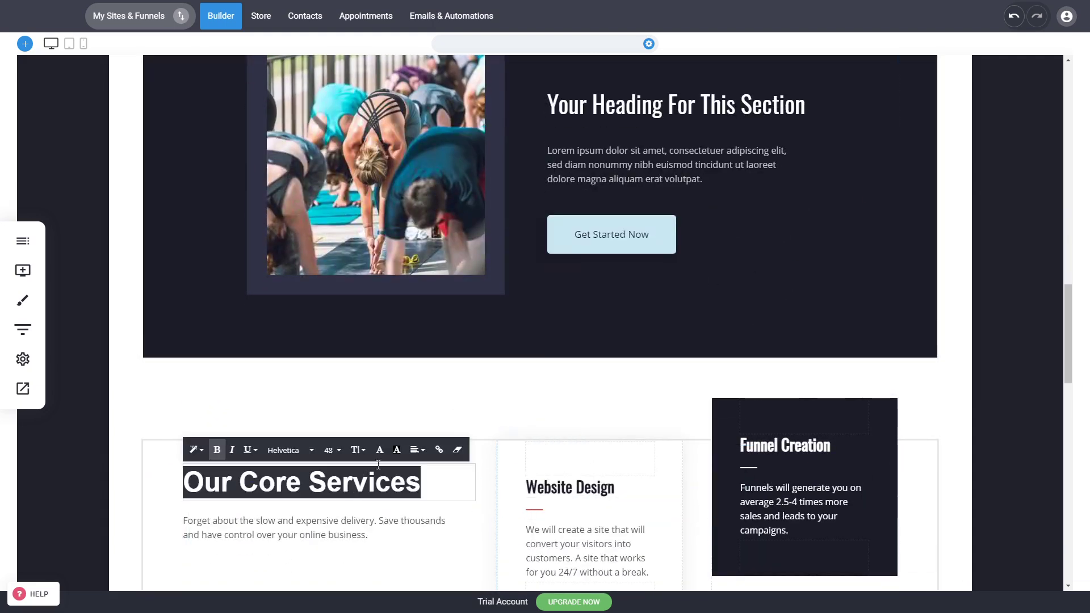
pyautogui.click(457, 451)
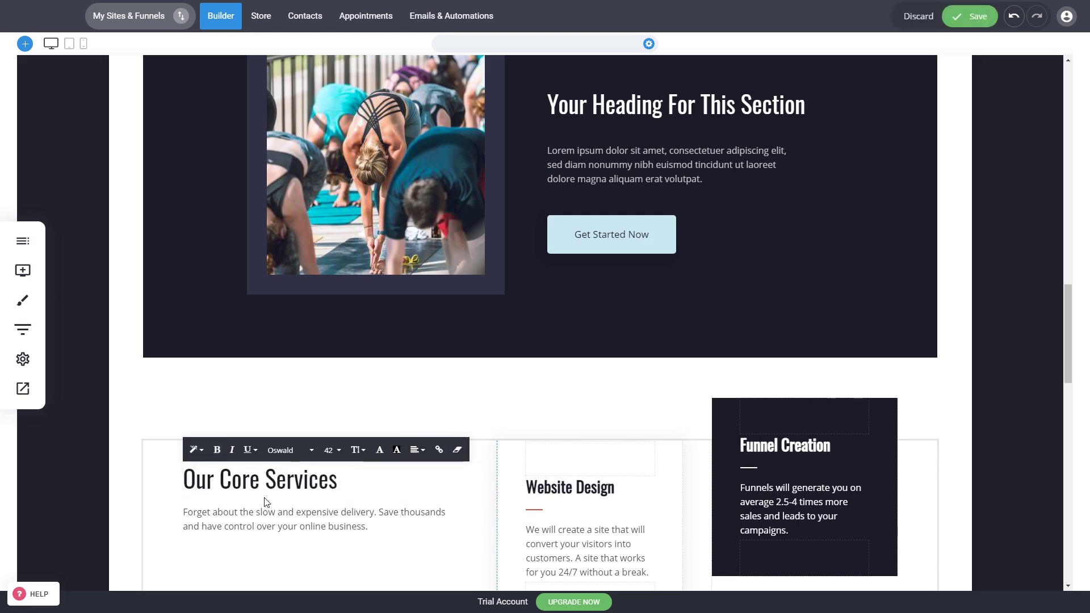
pyautogui.click(216, 450)
pyautogui.click(142, 499)
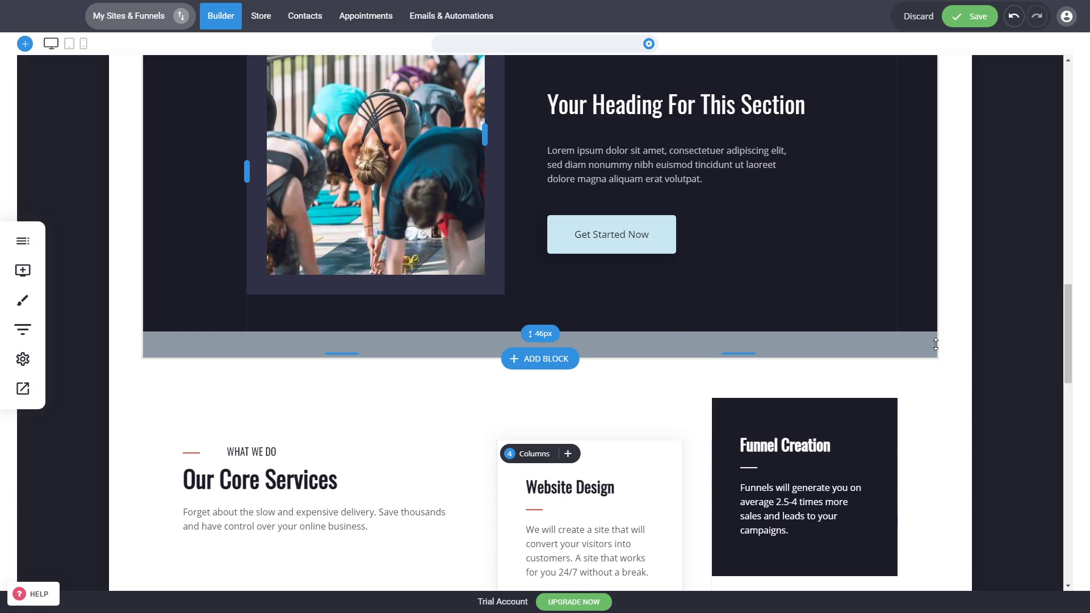
# Set the button color of "Get Started Now" in the "Your Heading For This Section" block to the global red E25041
pyautogui.scroll(5, 965, 341)
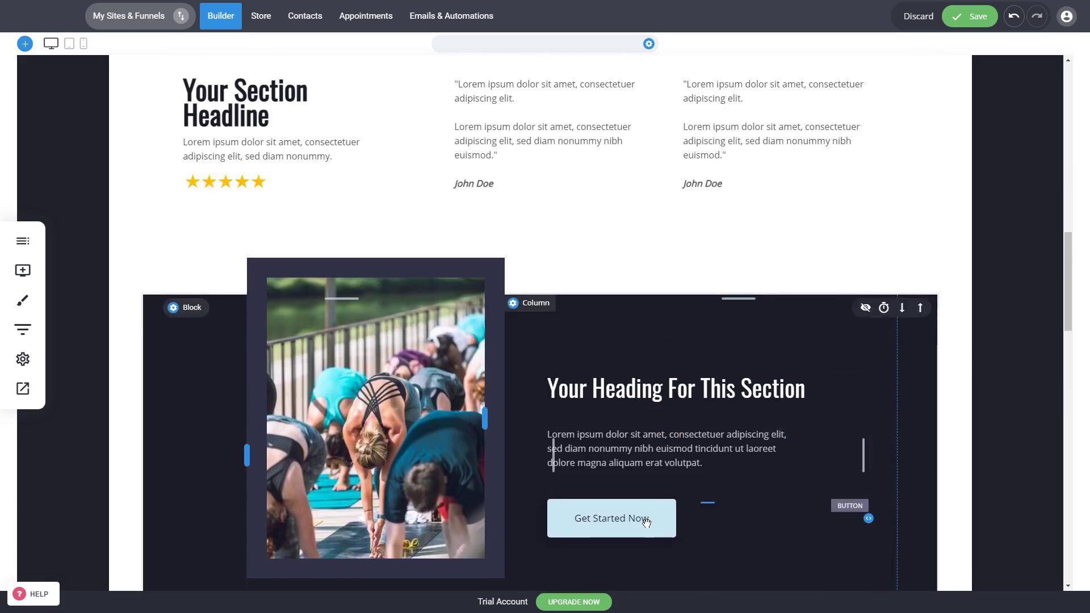
pyautogui.click(646, 521)
pyautogui.click(618, 483)
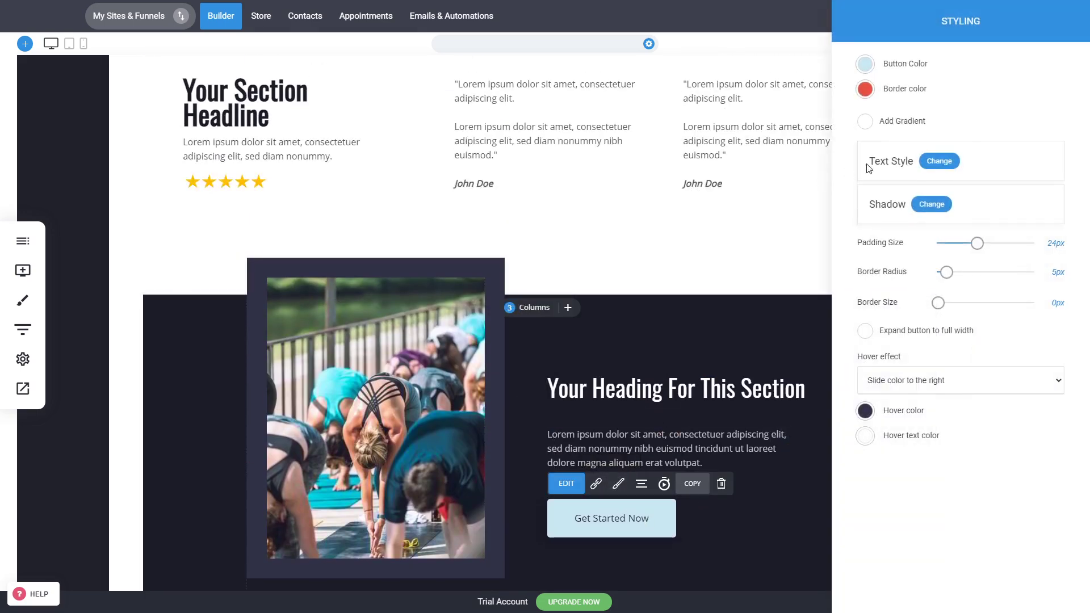
pyautogui.click(865, 65)
pyautogui.click(897, 244)
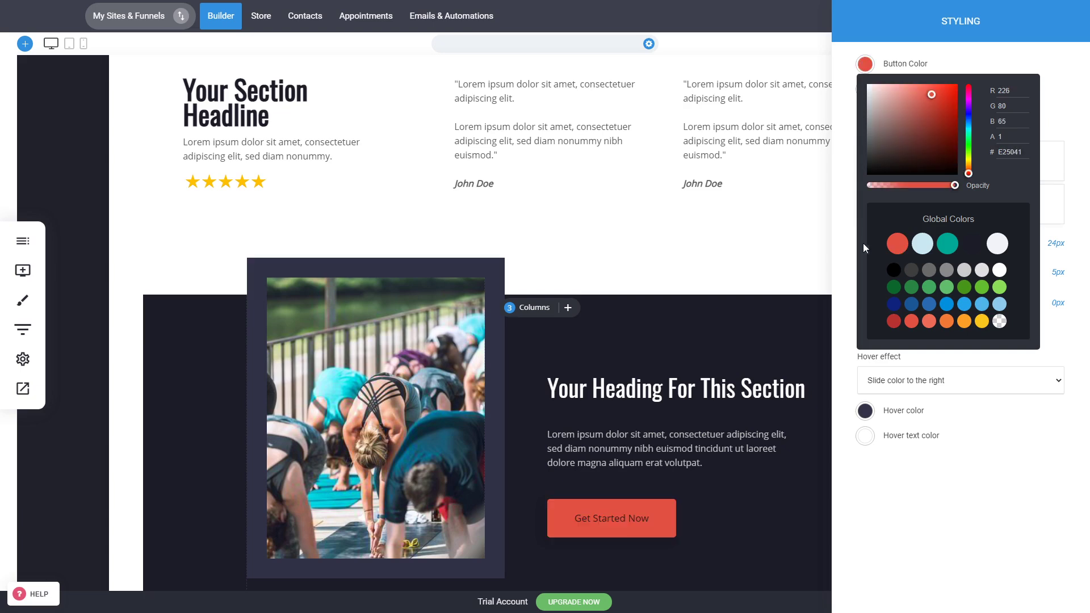
pyautogui.click(858, 245)
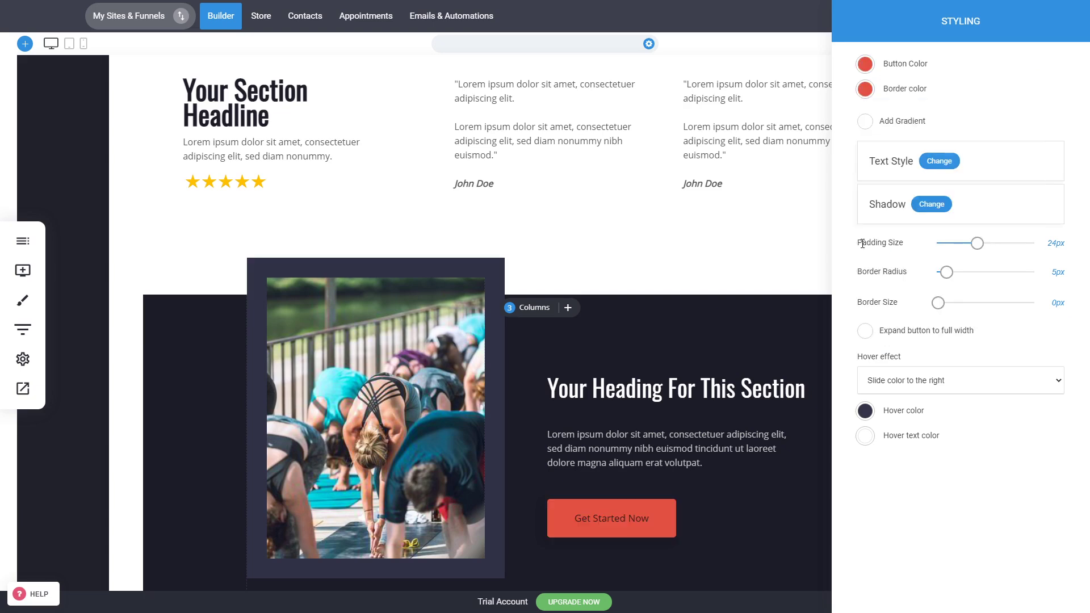
# Set the text color of the red "Get Started Now" button to white in its text style
pyautogui.click(939, 161)
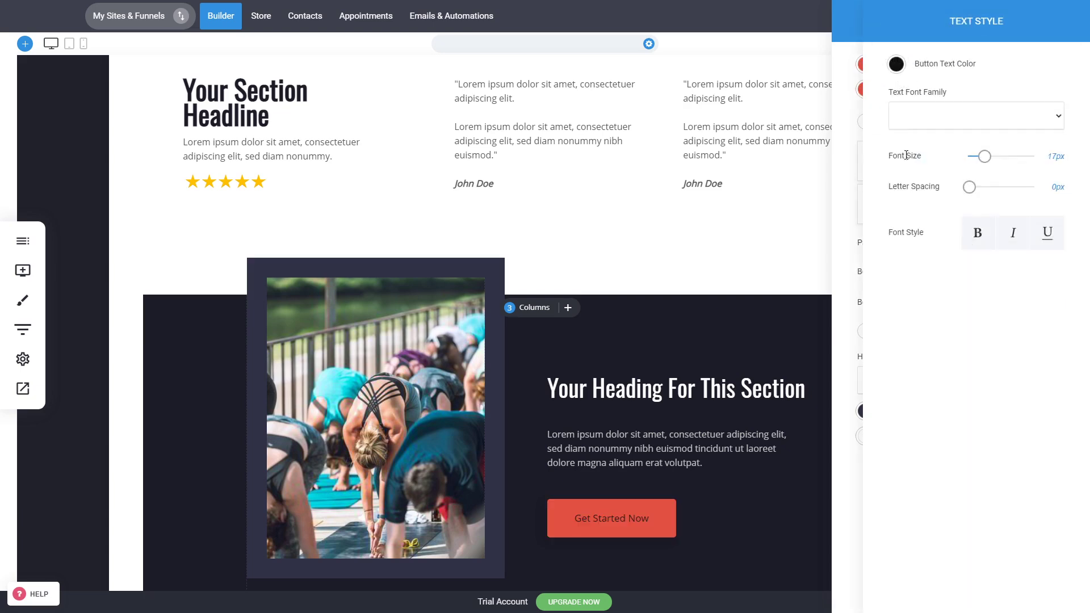
pyautogui.click(896, 65)
pyautogui.click(908, 93)
pyautogui.click(843, 143)
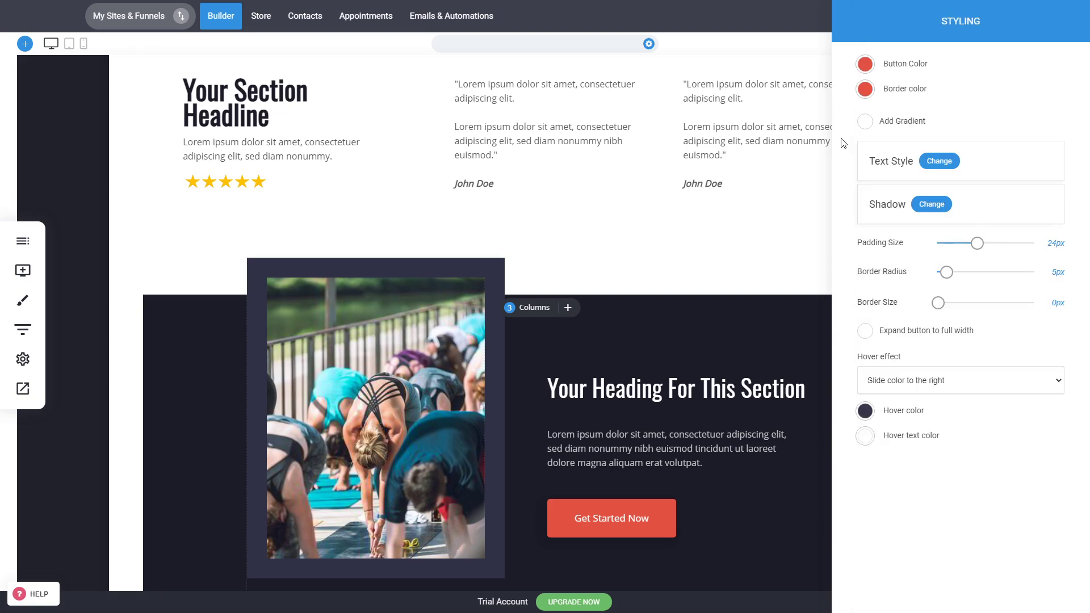
pyautogui.click(731, 331)
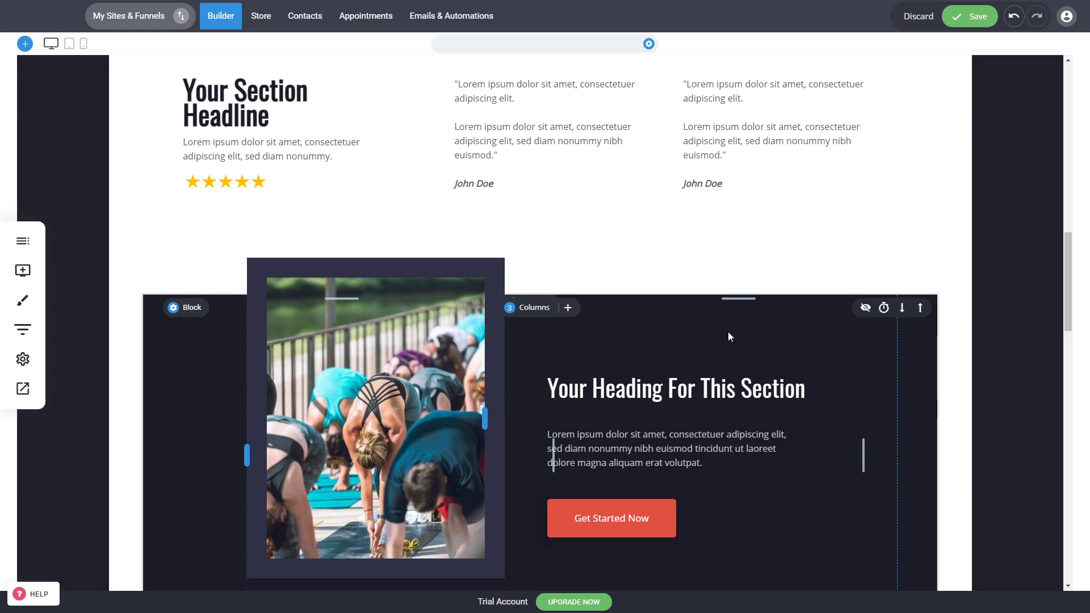
# Delete the photo from the first testimonial card in the "What Clients Say" block
pyautogui.scroll(-10, 984, 370)
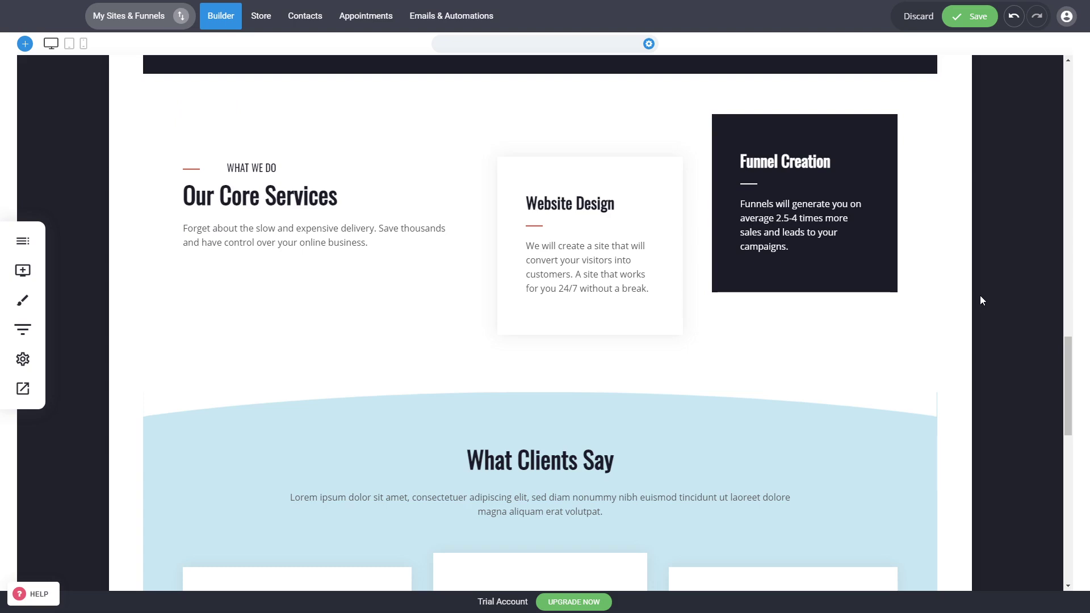
pyautogui.scroll(-2, 980, 295)
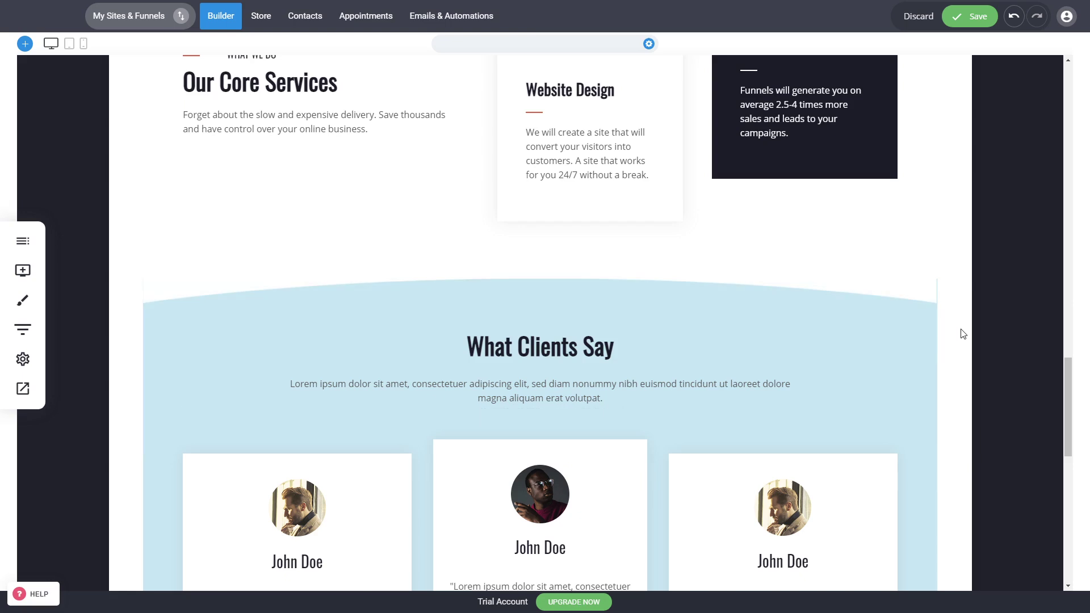
pyautogui.scroll(-2, 963, 334)
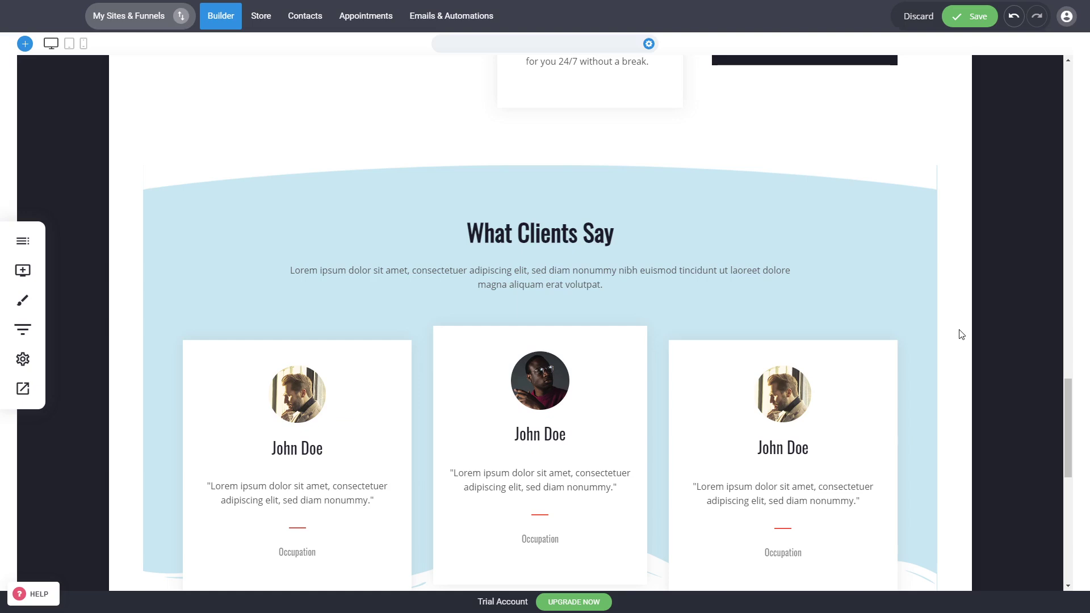
pyautogui.scroll(-2, 958, 337)
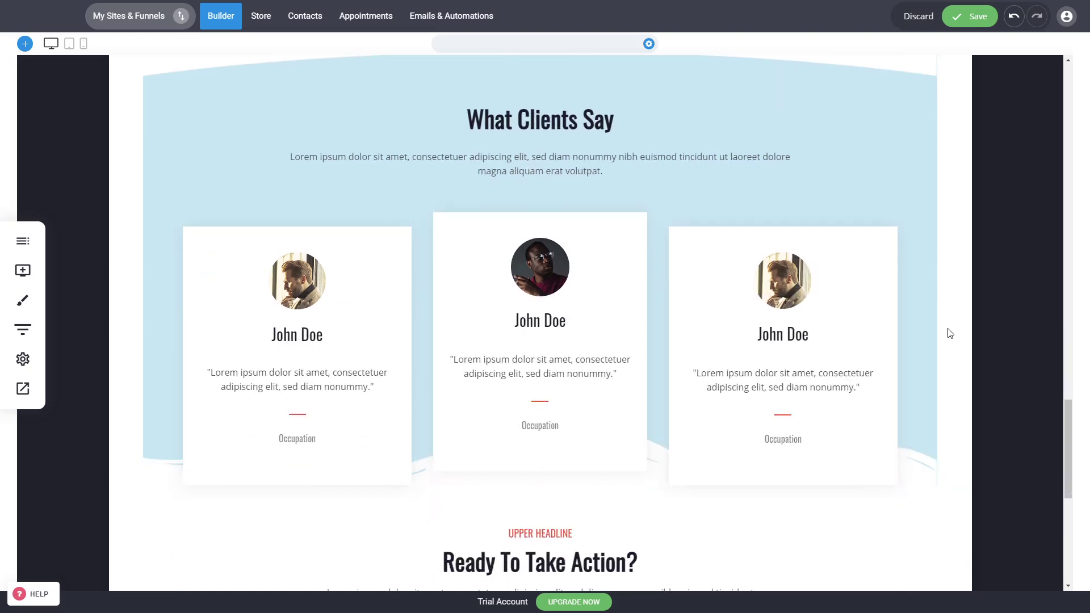
pyautogui.click(317, 301)
pyautogui.click(373, 237)
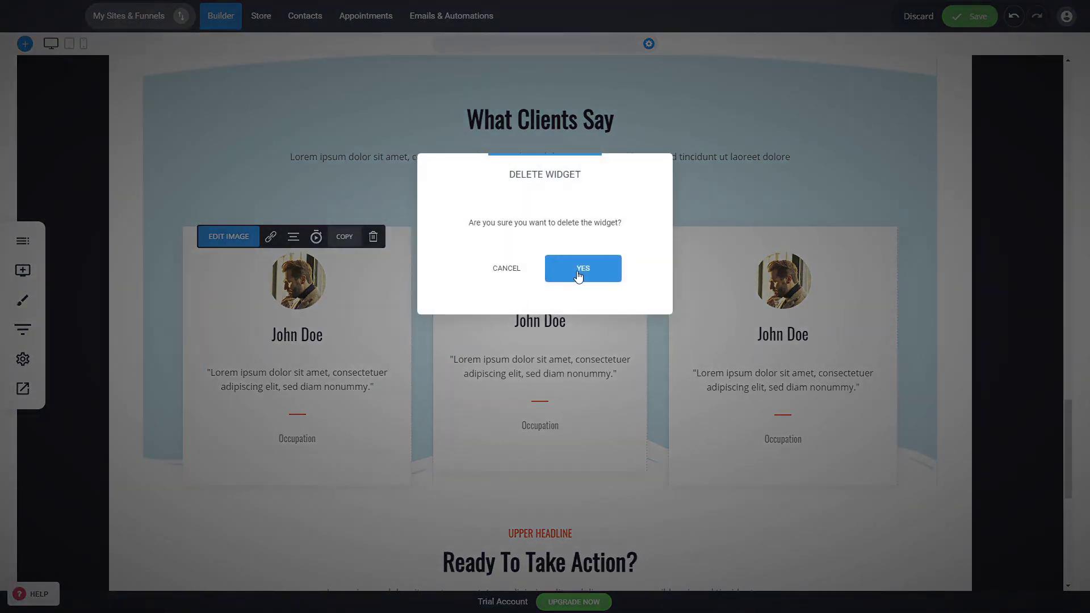
pyautogui.click(578, 275)
# Delete the photos from the second and third testimonial cards in the "What Clients Say" block
pyautogui.click(536, 269)
pyautogui.click(621, 221)
pyautogui.click(618, 274)
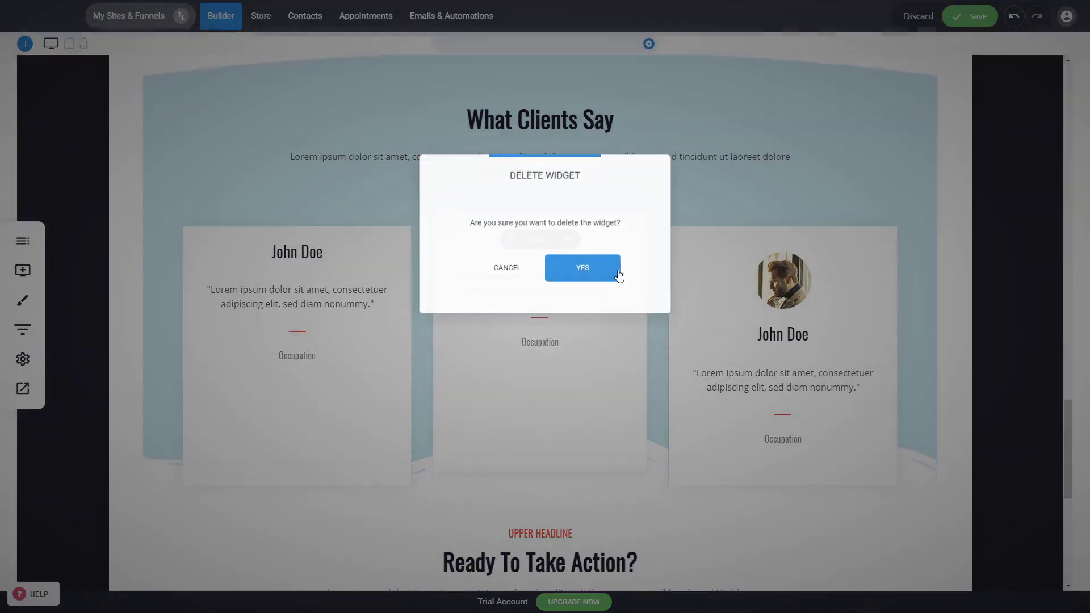
pyautogui.click(784, 281)
pyautogui.click(859, 236)
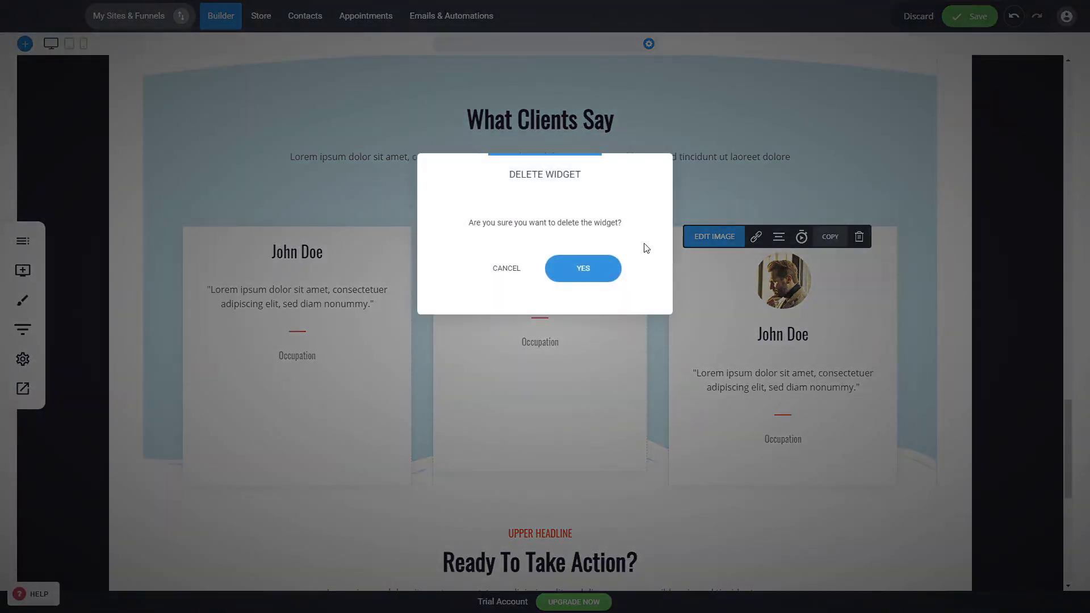
pyautogui.click(584, 268)
# Increase the spacing above the client name in all three testimonial cards, to about 76 px in the first card
pyautogui.moveTo(389, 227); pyautogui.dragTo(388, 250)
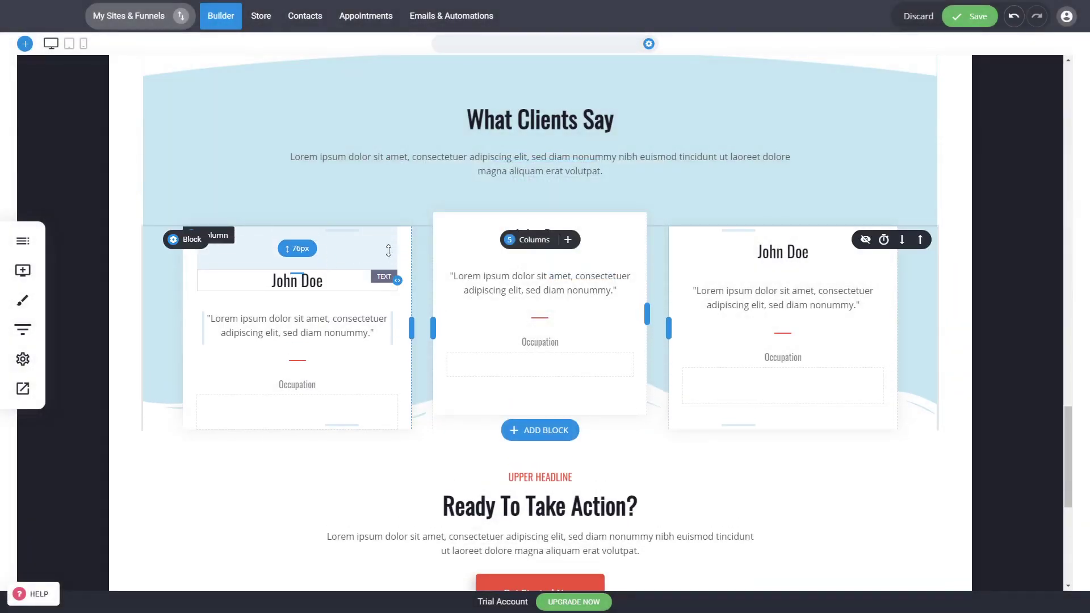
pyautogui.moveTo(496, 222); pyautogui.dragTo(495, 248)
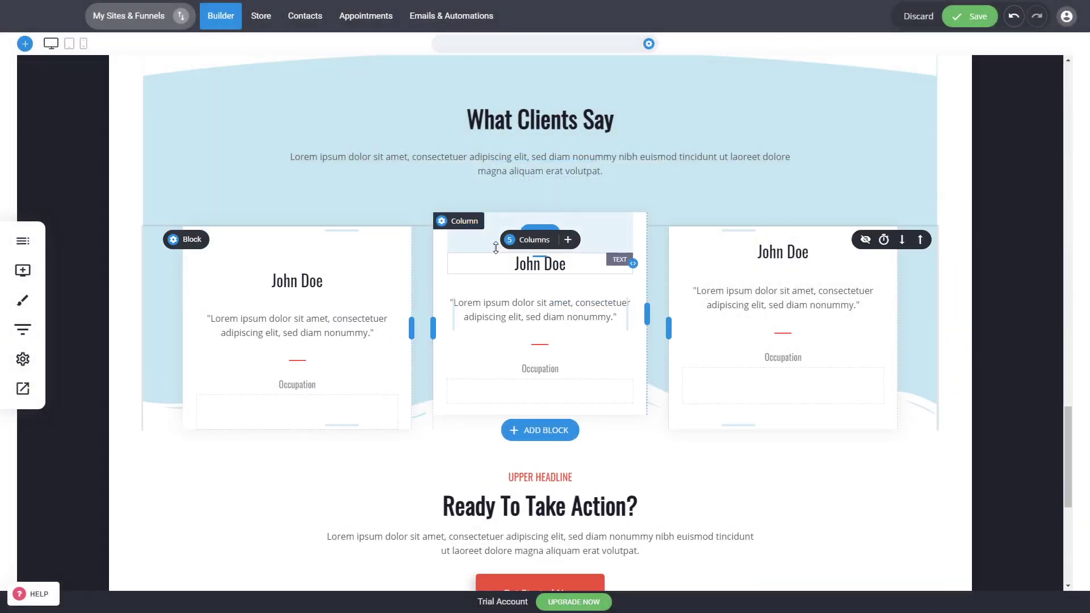
pyautogui.moveTo(778, 238); pyautogui.dragTo(778, 263)
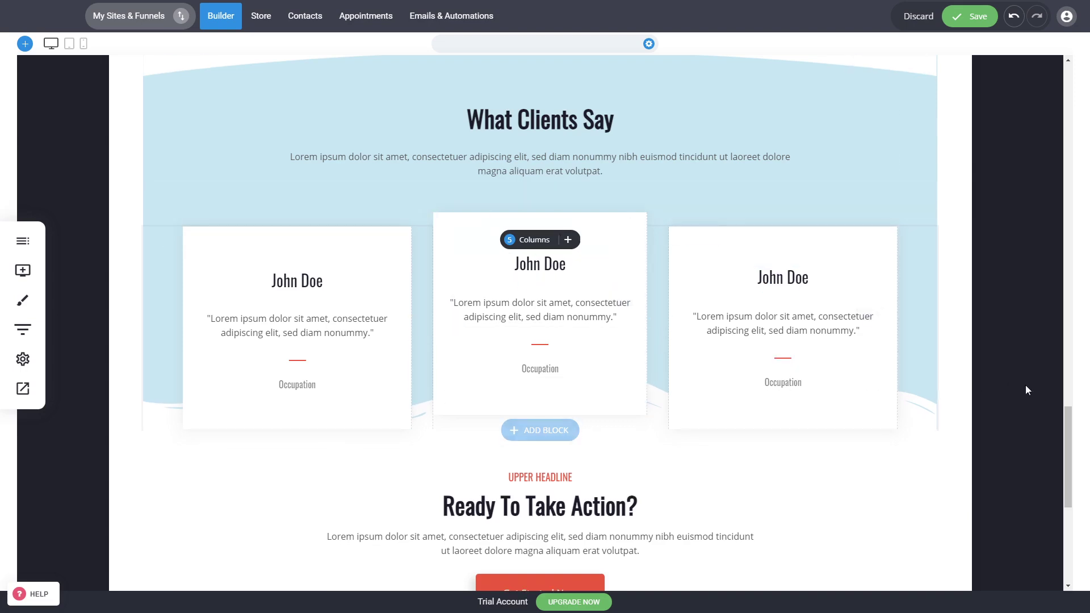
pyautogui.scroll(6, 920, 381)
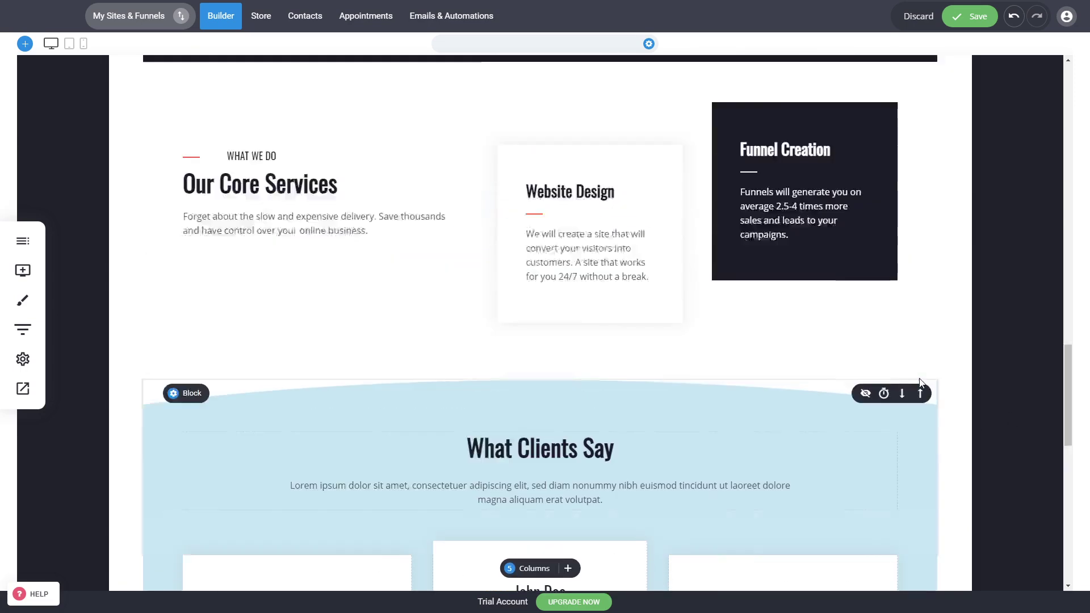
pyautogui.scroll(3, 920, 381)
pyautogui.scroll(-6, 1045, 342)
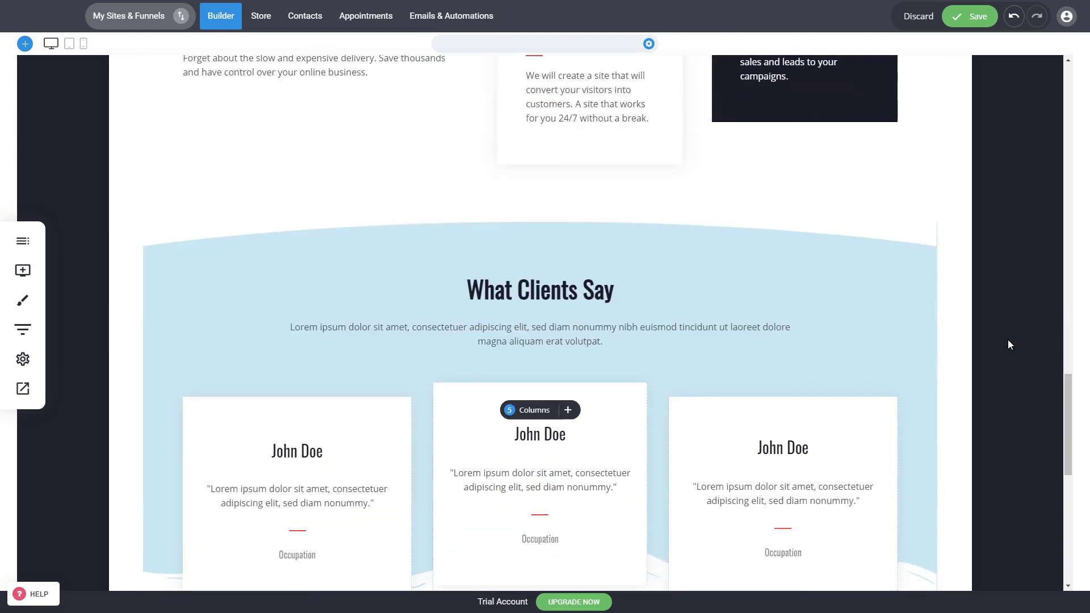
pyautogui.scroll(-6, 1010, 344)
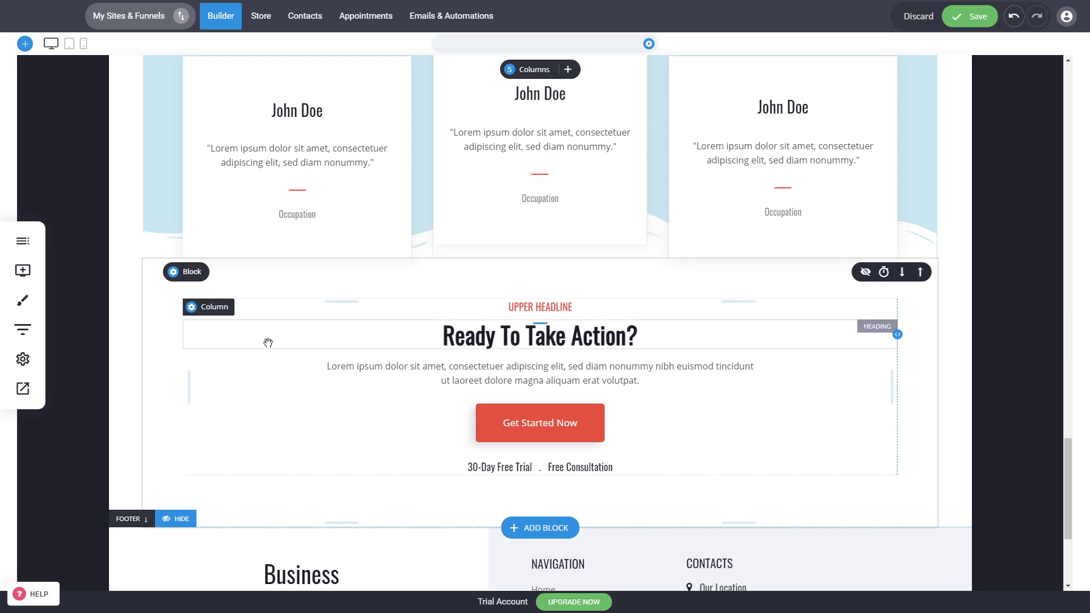
pyautogui.scroll(7, 511, 360)
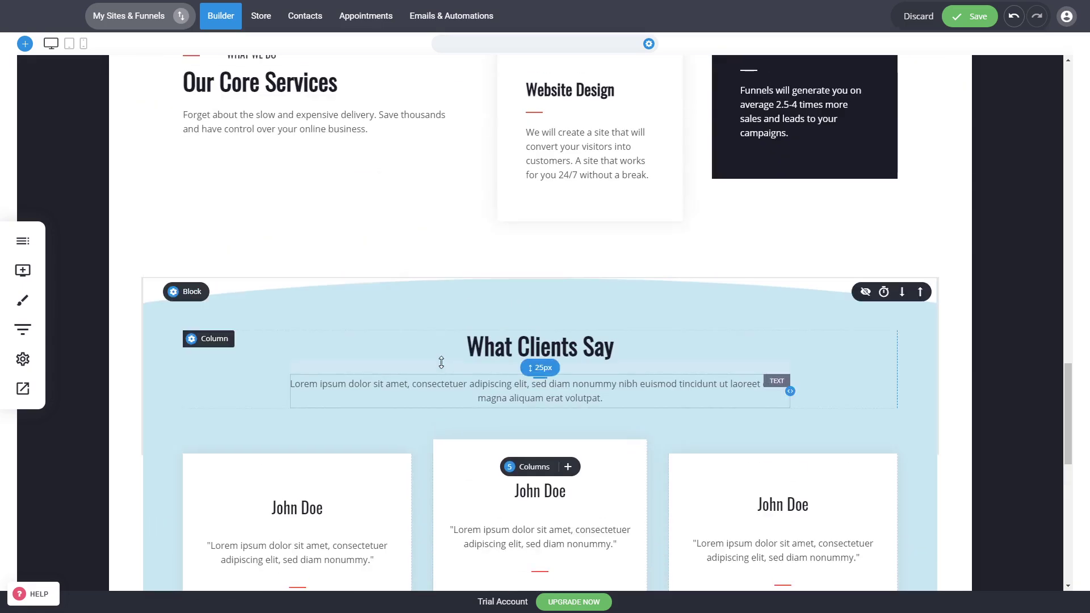
pyautogui.scroll(-8, 441, 362)
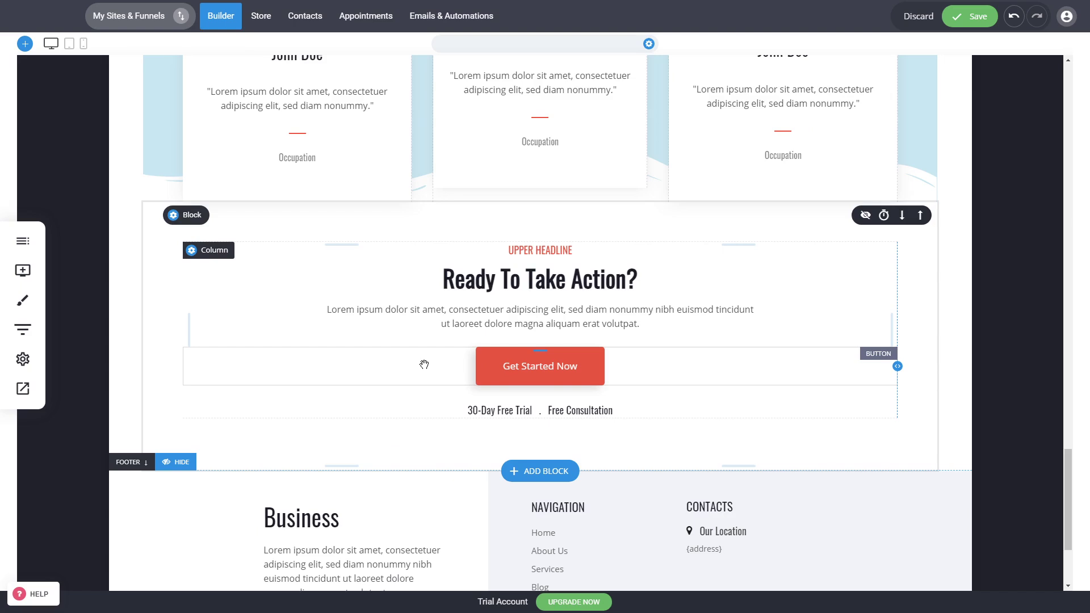
# Check the text settings of the "Get Started Now" button in the "Ready To Take Action?" block without changing them
pyautogui.click(526, 373)
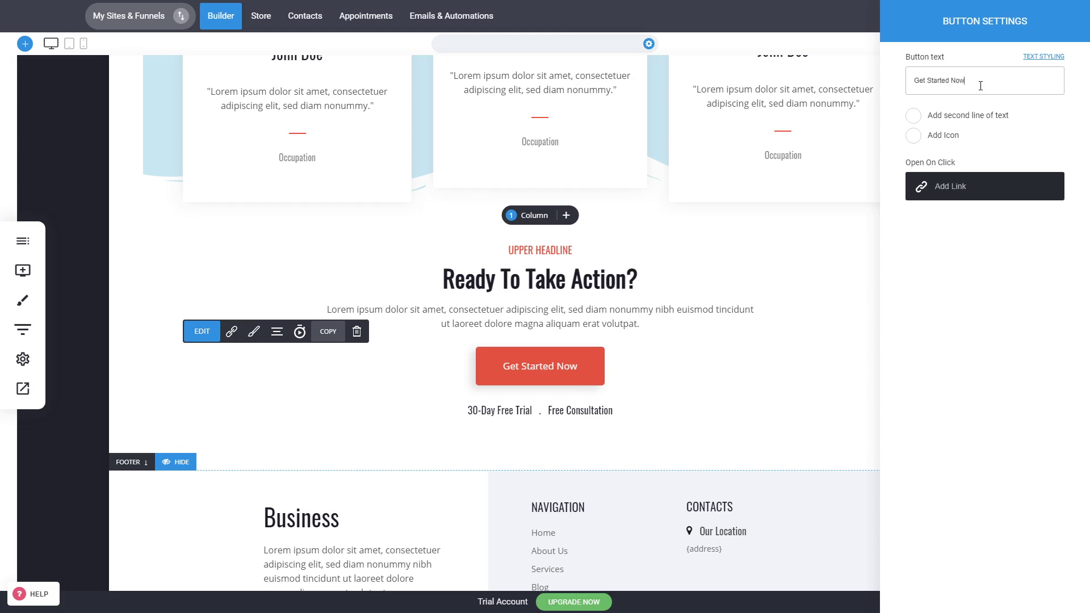
pyautogui.moveTo(982, 85); pyautogui.dragTo(866, 85)
pyautogui.click(799, 271)
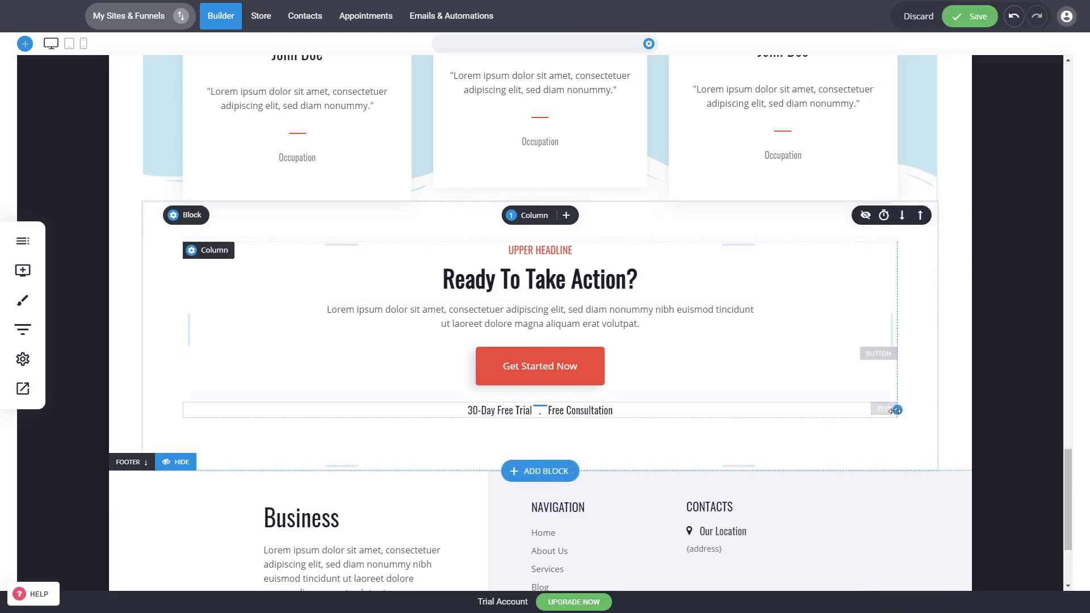
# Save the changes made to the homepage
pyautogui.scroll(5, 896, 419)
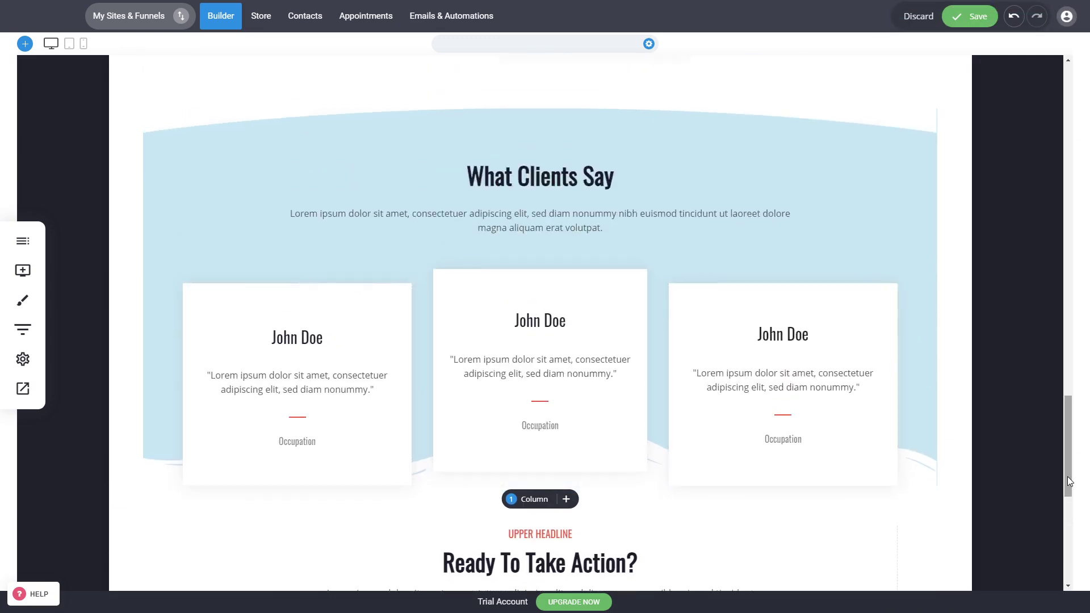
pyautogui.moveTo(1068, 478); pyautogui.dragTo(1061, 148)
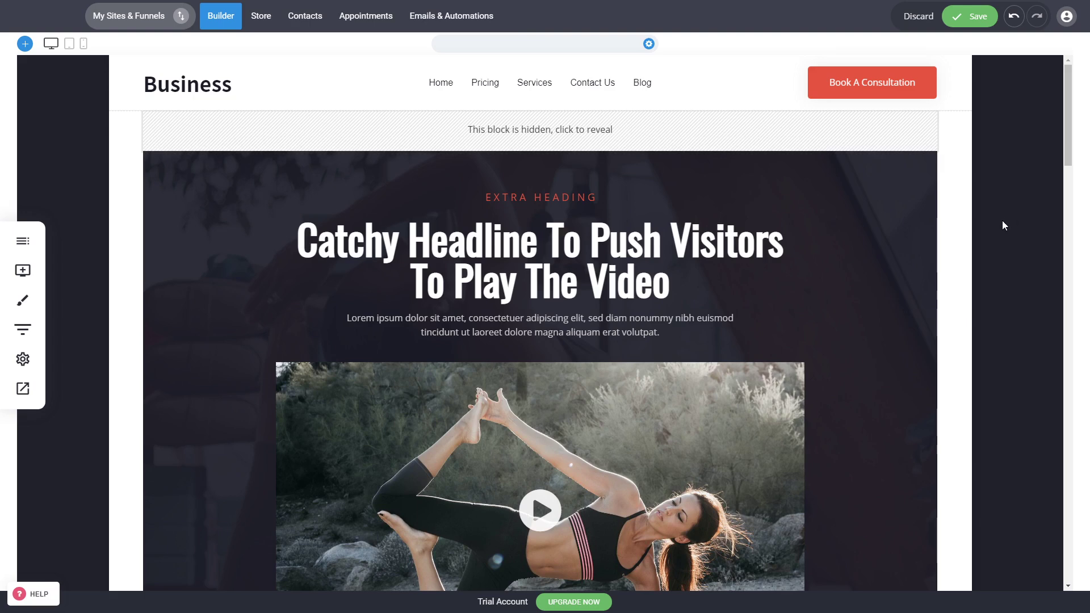
pyautogui.hotkey('ctrl', 's')
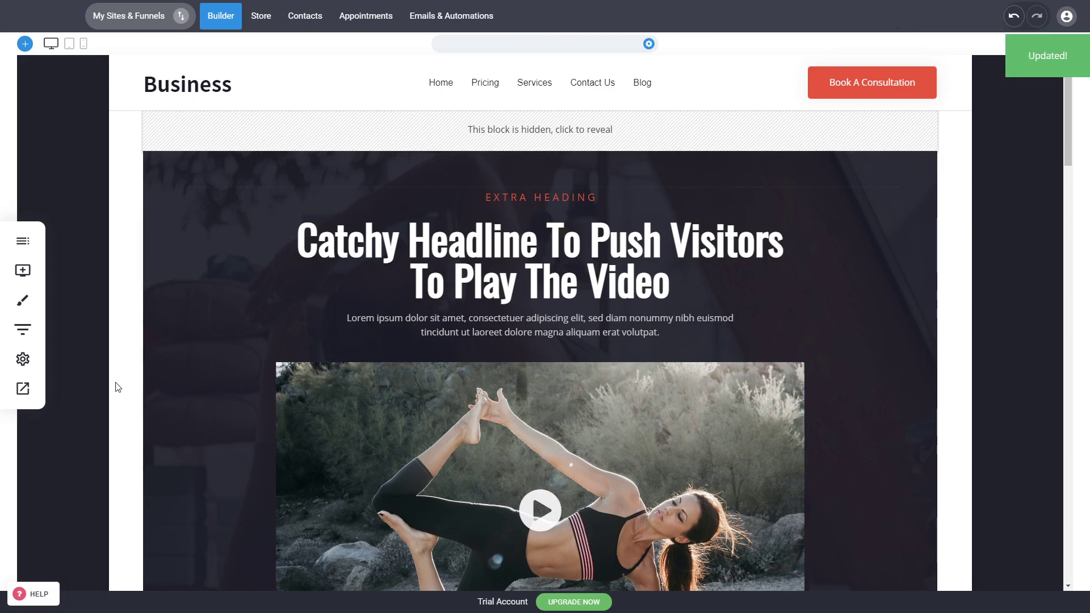
# Preview the homepage in desktop view from the video hero down to the "What Clients Say" block, and close the preview
pyautogui.click(35, 401)
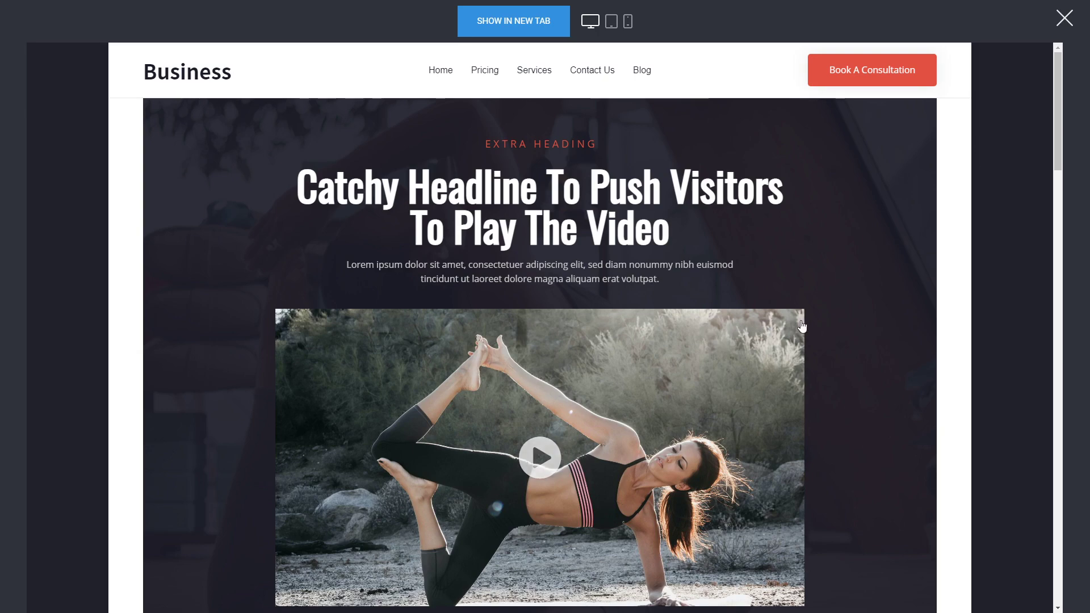
pyautogui.scroll(-8, 489, 424)
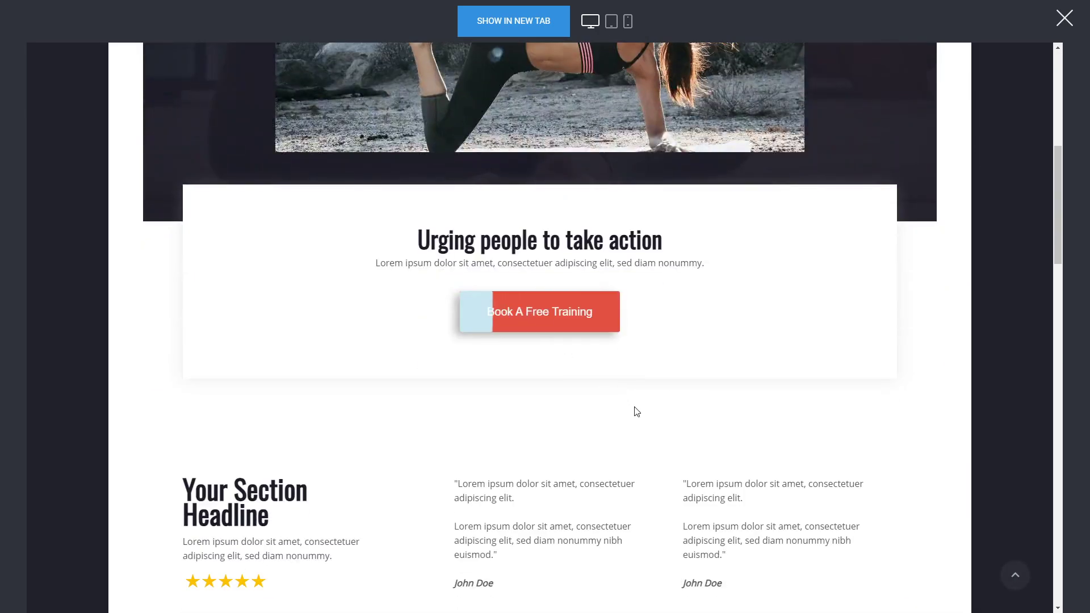
pyautogui.scroll(-5, 635, 411)
pyautogui.scroll(-5, 666, 423)
pyautogui.scroll(-5, 581, 417)
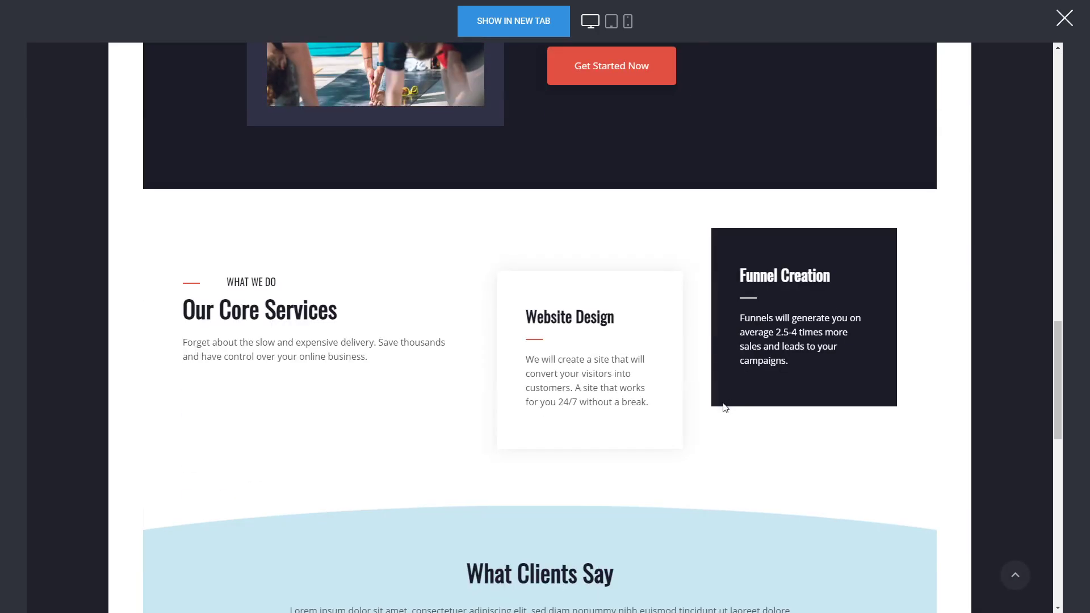
pyautogui.click(1064, 18)
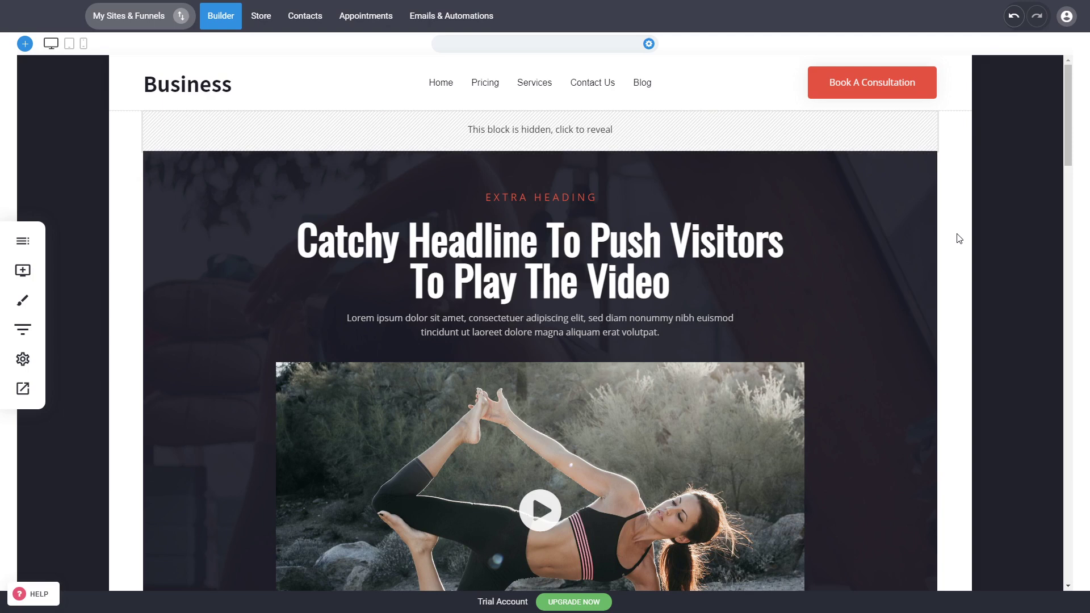
# Reduce the spacing above the content of the "Your Section Headline" block slightly and save the page
pyautogui.scroll(-1, 827, 299)
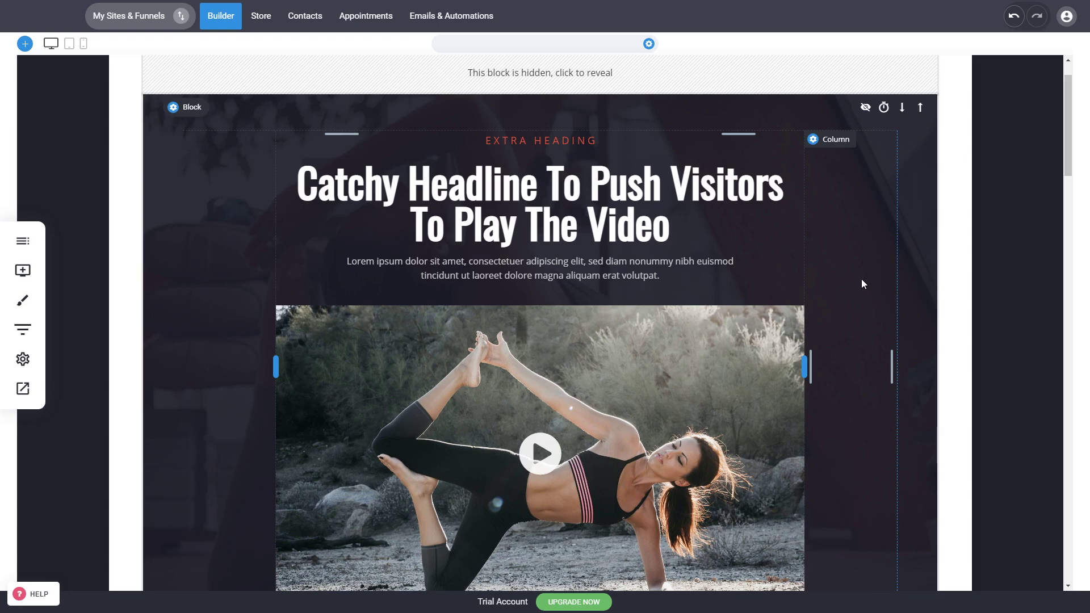
pyautogui.scroll(-2, 908, 278)
pyautogui.scroll(-3, 908, 283)
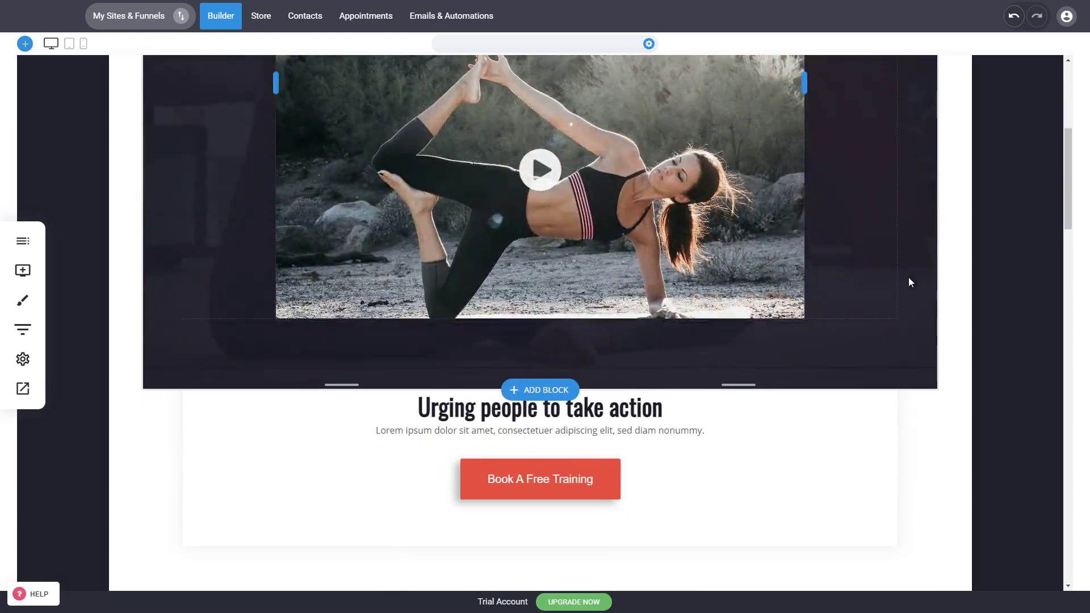
pyautogui.scroll(-1, 948, 298)
pyautogui.scroll(-4, 947, 297)
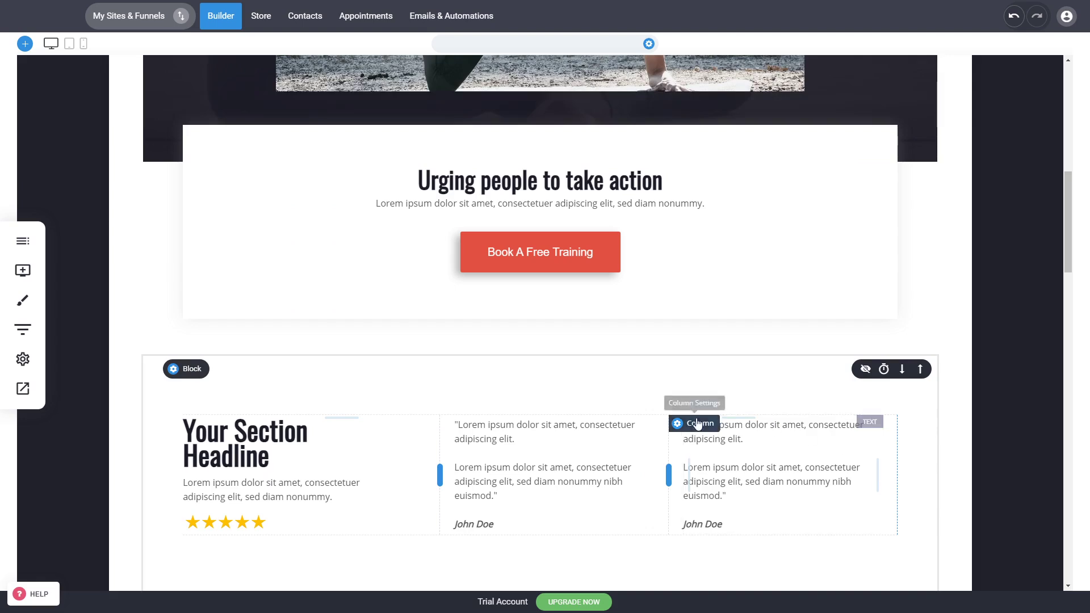
pyautogui.moveTo(639, 404); pyautogui.dragTo(657, 388)
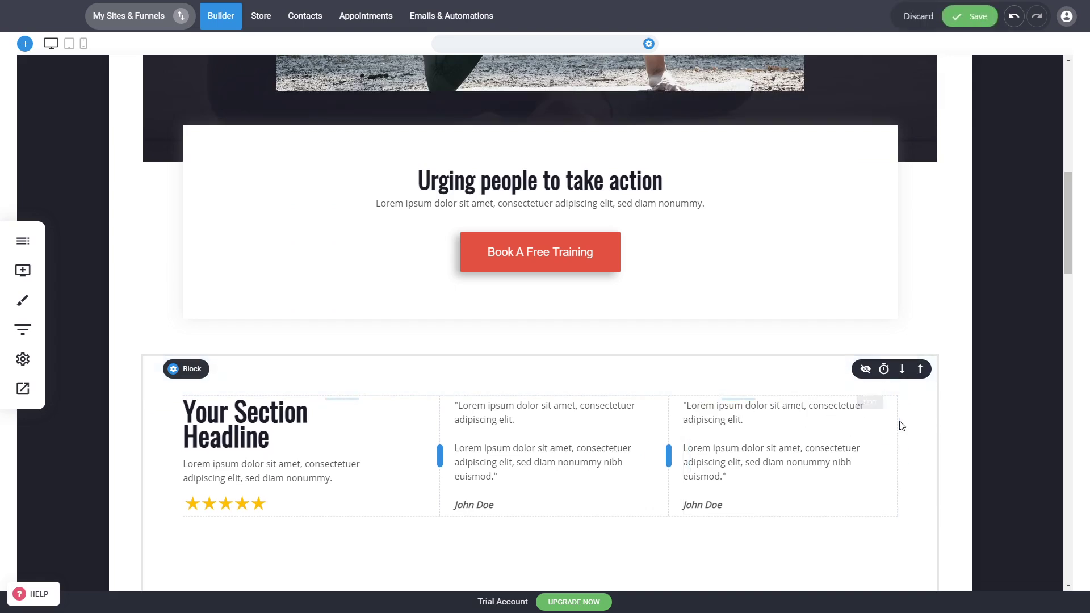
pyautogui.hotkey('ctrl', 's')
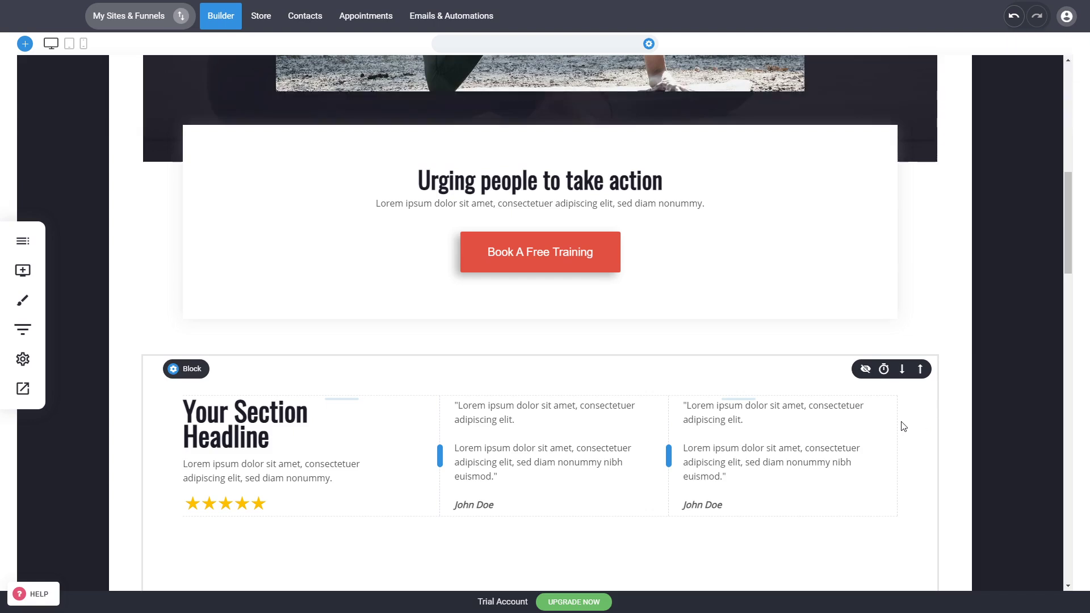
# Review the layout and spacing of the homepage blocks between the video hero and the "What Clients Say" block
pyautogui.scroll(-5, 903, 426)
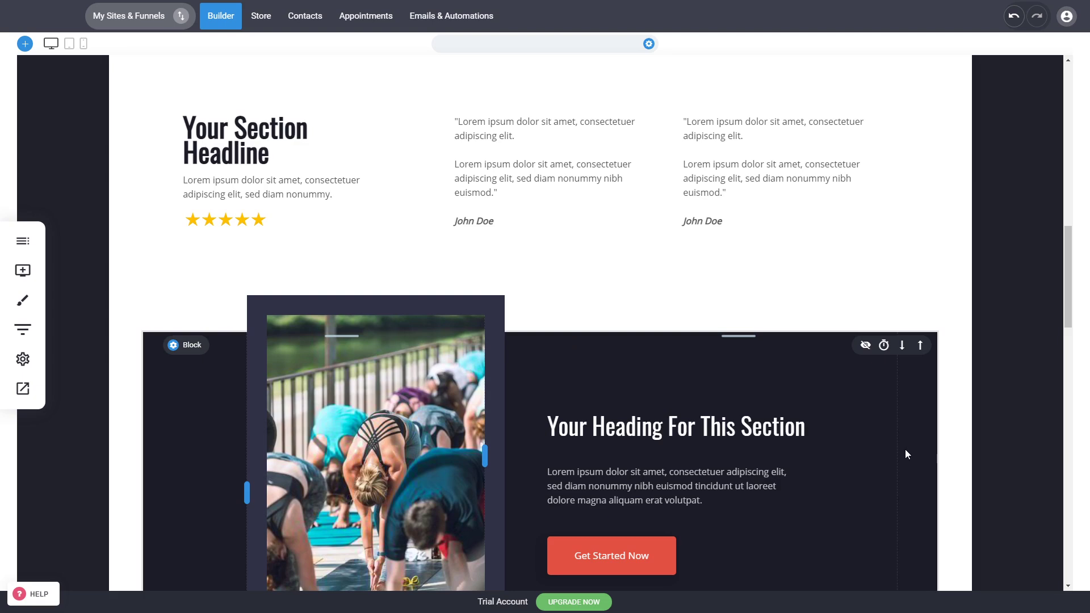
pyautogui.moveTo(866, 442)
pyautogui.scroll(5, 943, 406)
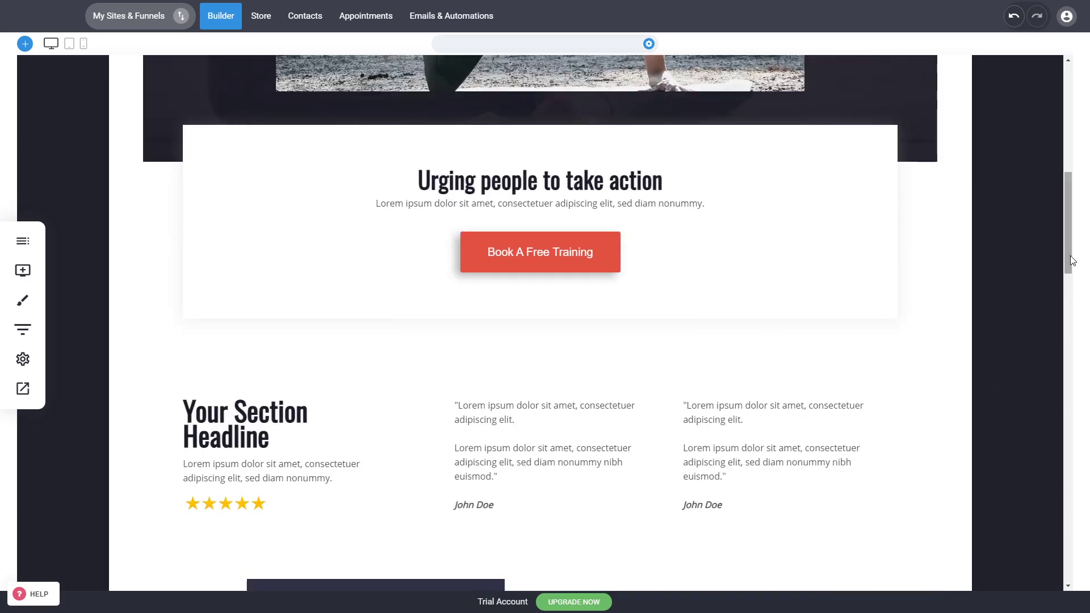
pyautogui.moveTo(1067, 254); pyautogui.dragTo(1037, 352)
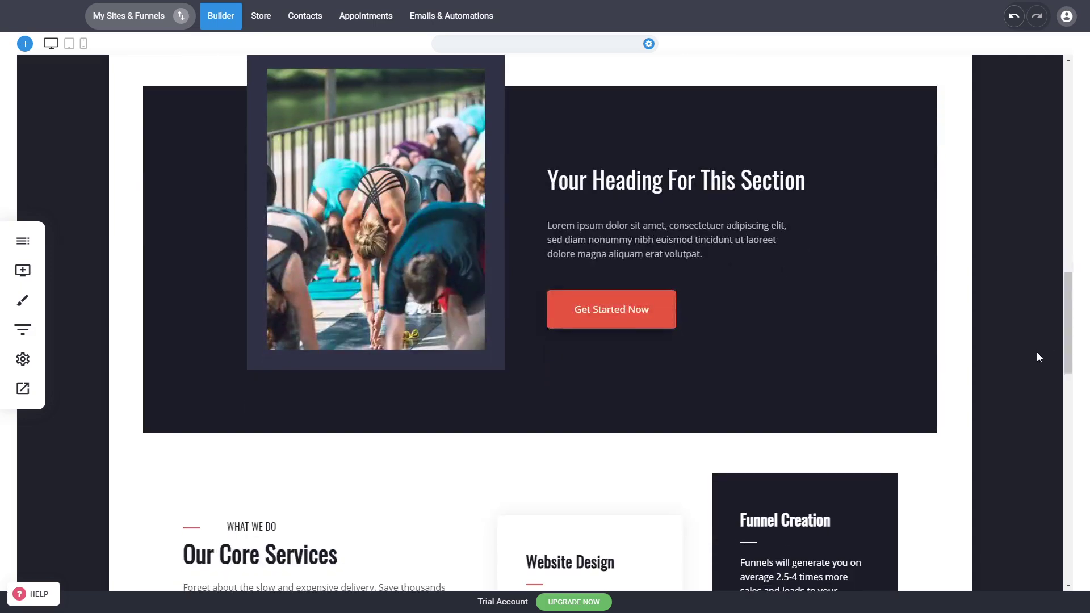
pyautogui.scroll(-4, 1026, 339)
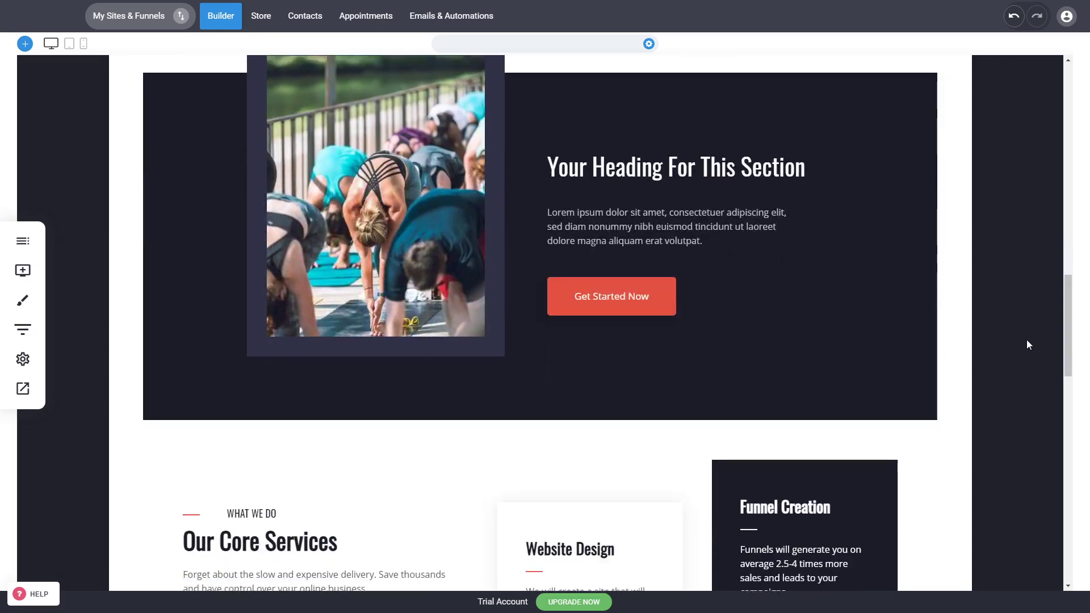
pyautogui.scroll(-2, 975, 322)
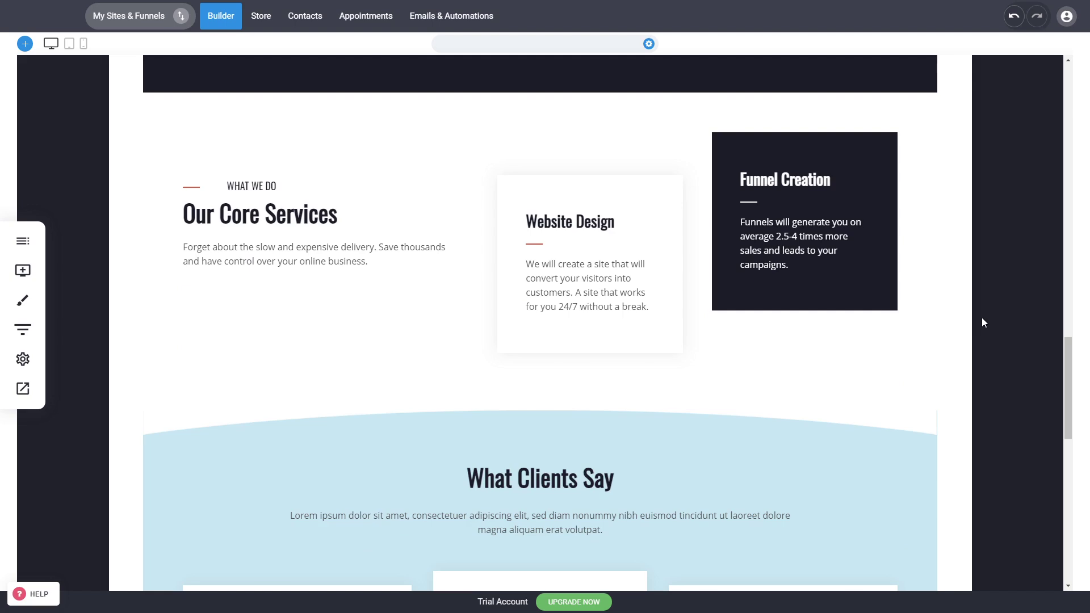
pyautogui.scroll(-5, 959, 303)
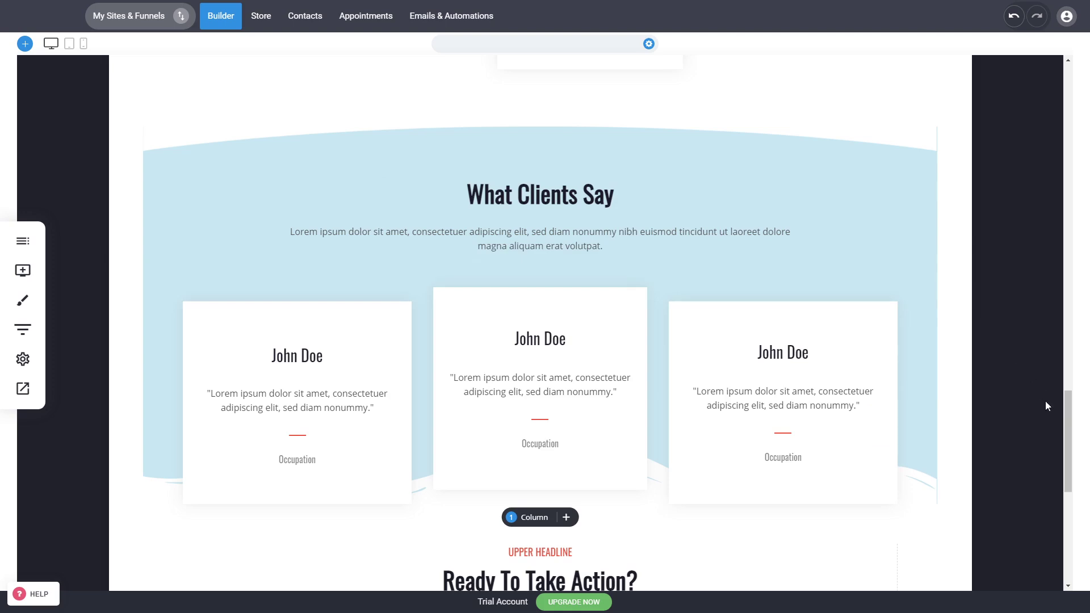
pyautogui.moveTo(1065, 417); pyautogui.dragTo(1057, 259)
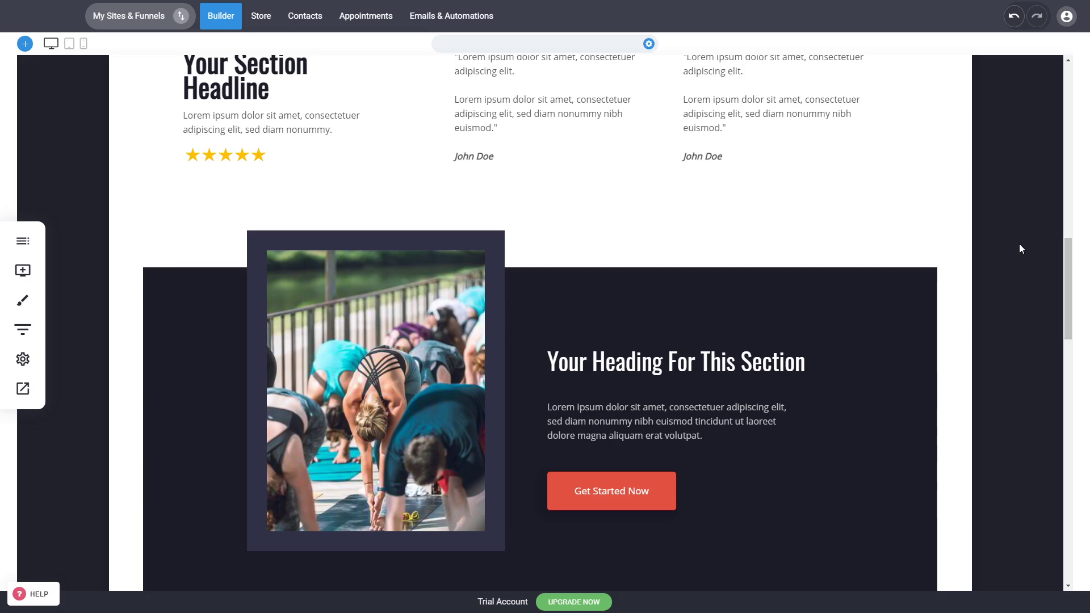
pyautogui.scroll(5, 1028, 252)
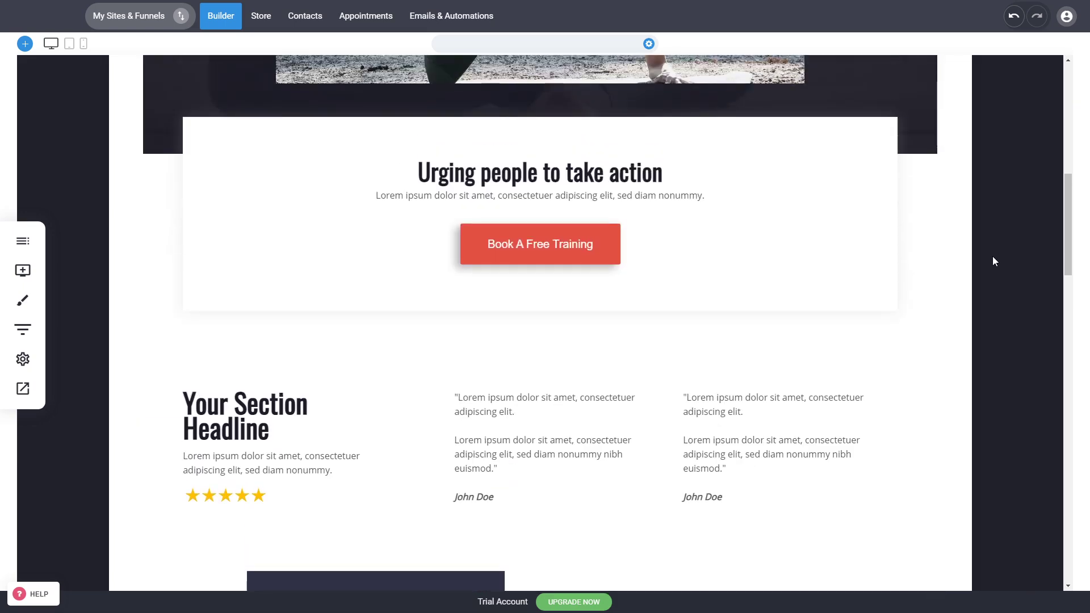
pyautogui.scroll(5, 992, 257)
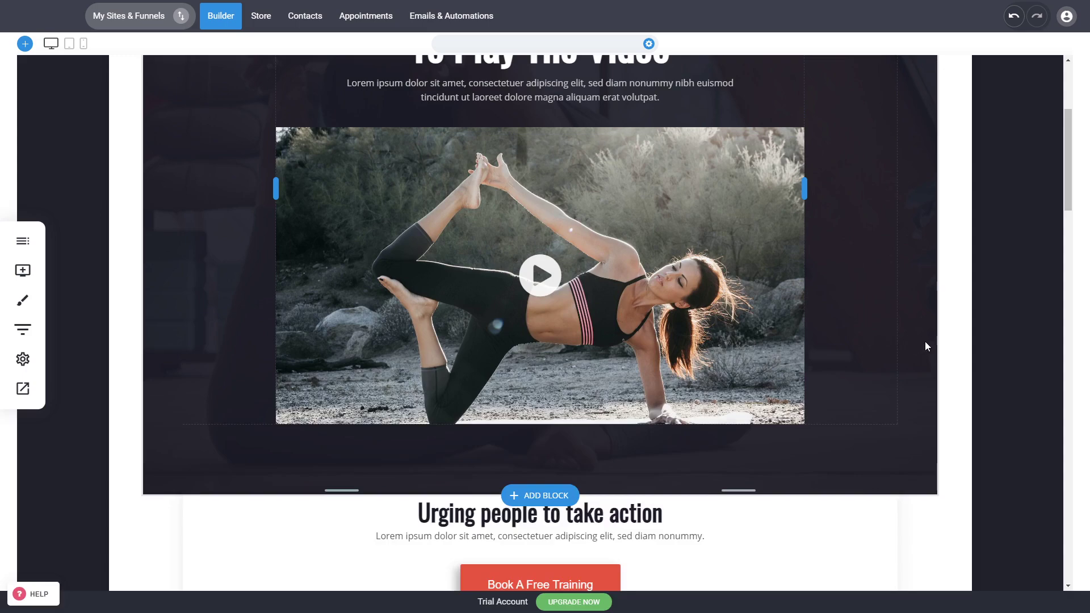
pyautogui.scroll(4, 926, 341)
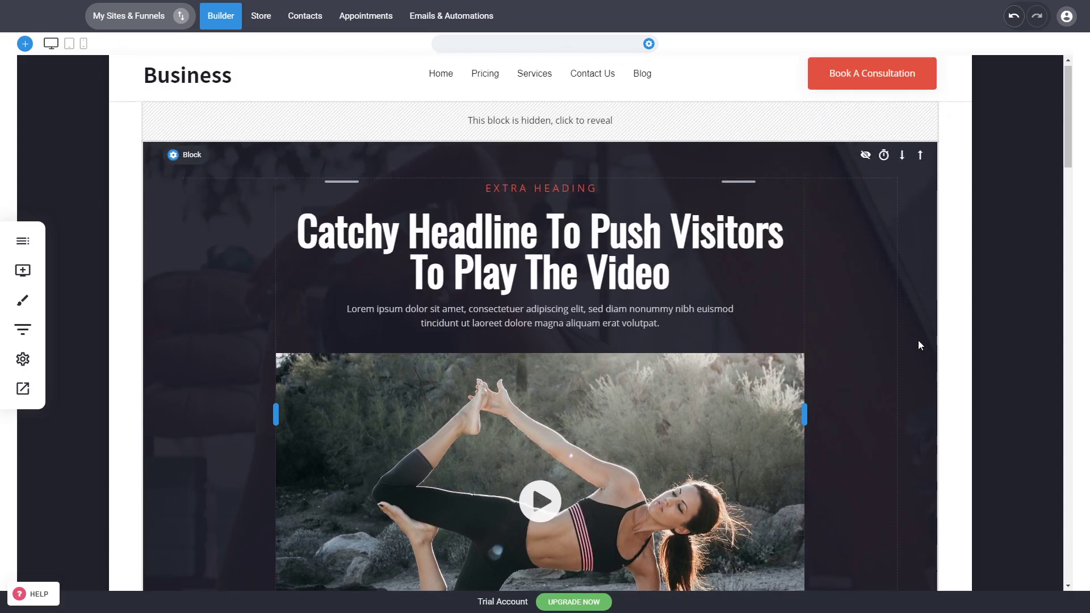
pyautogui.scroll(-8, 920, 344)
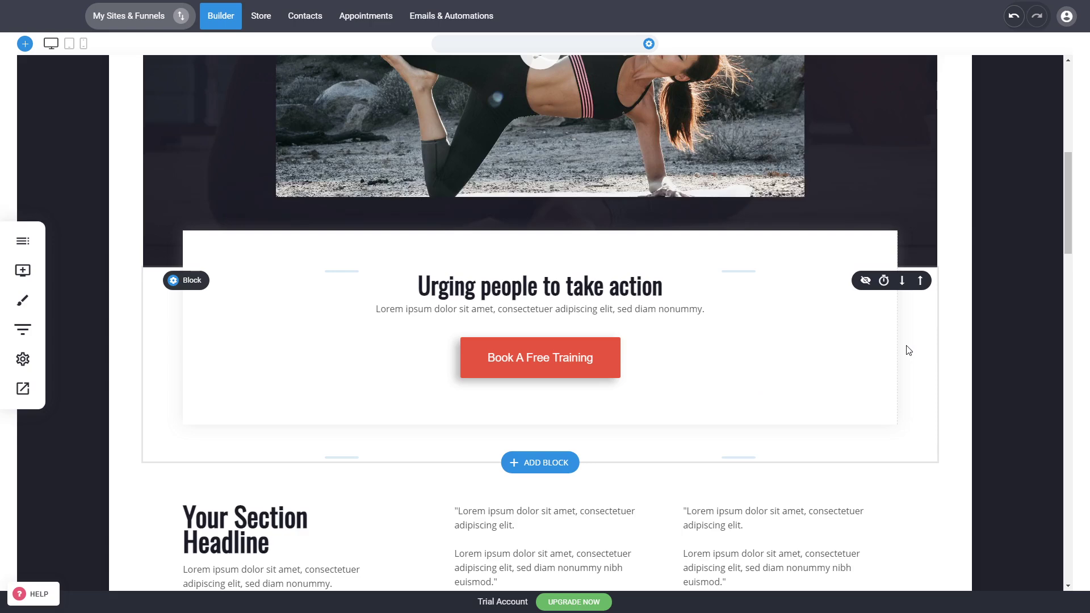
pyautogui.scroll(-5, 921, 359)
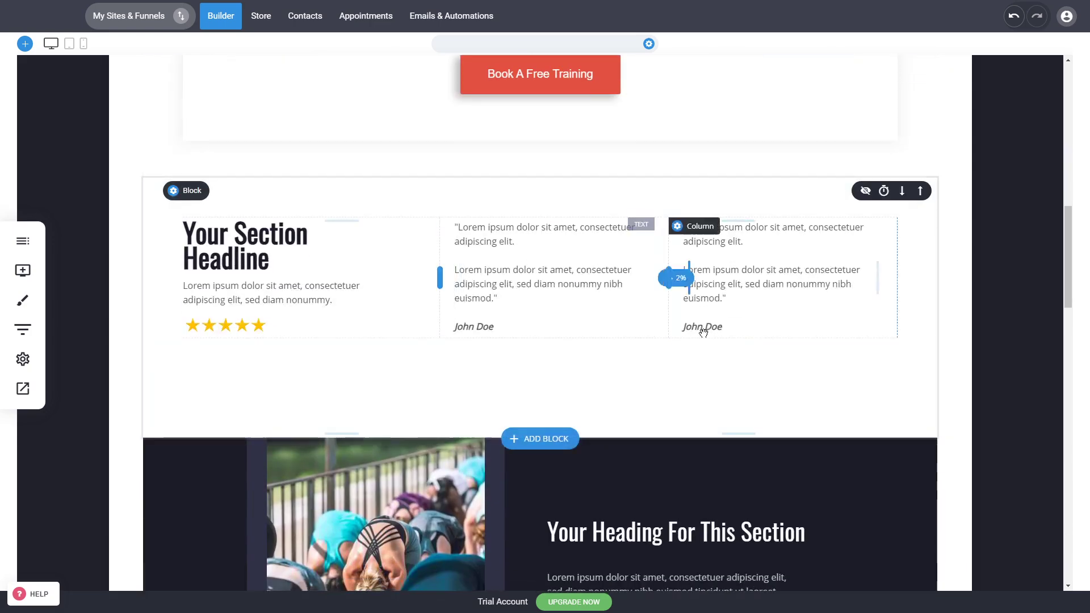
pyautogui.scroll(-8, 759, 341)
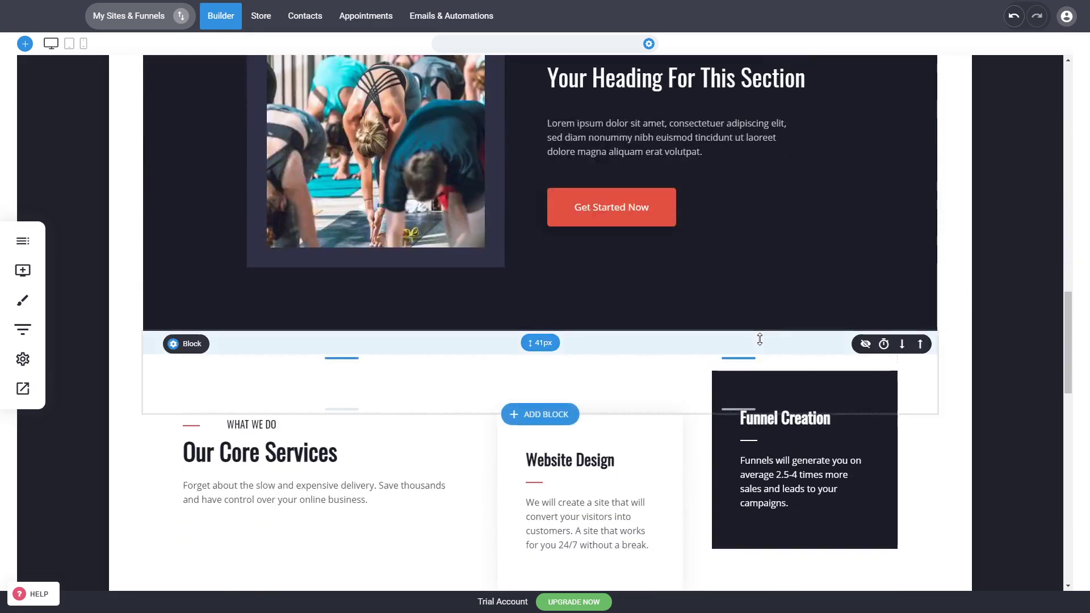
pyautogui.scroll(-4, 759, 339)
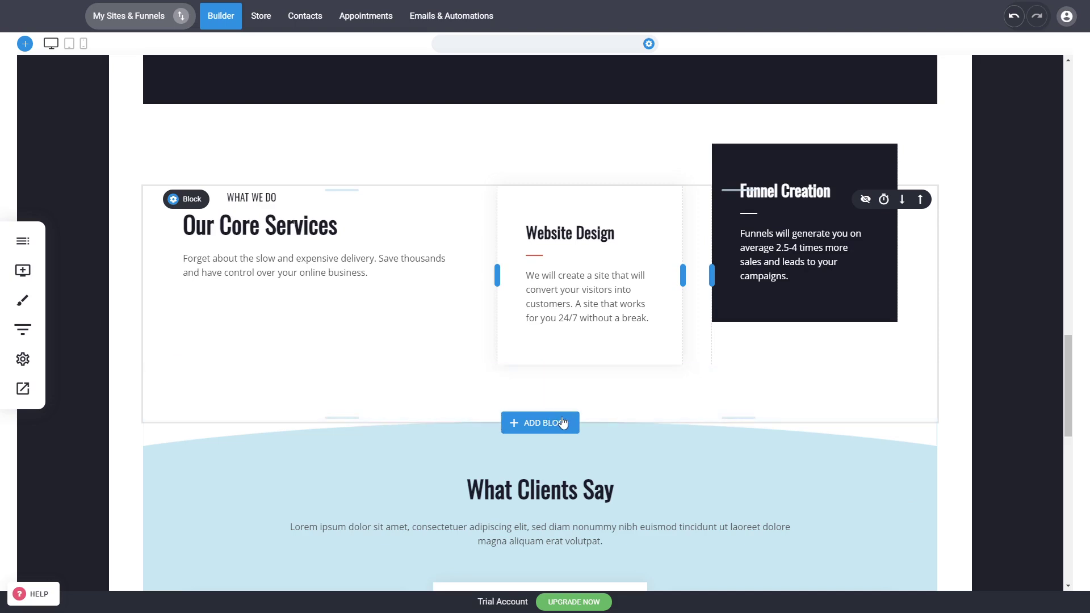
# Browse the Hero, Services, Call To Action and Image & Text block templates for the spot below "Our Core Services" without adding one
pyautogui.click(562, 422)
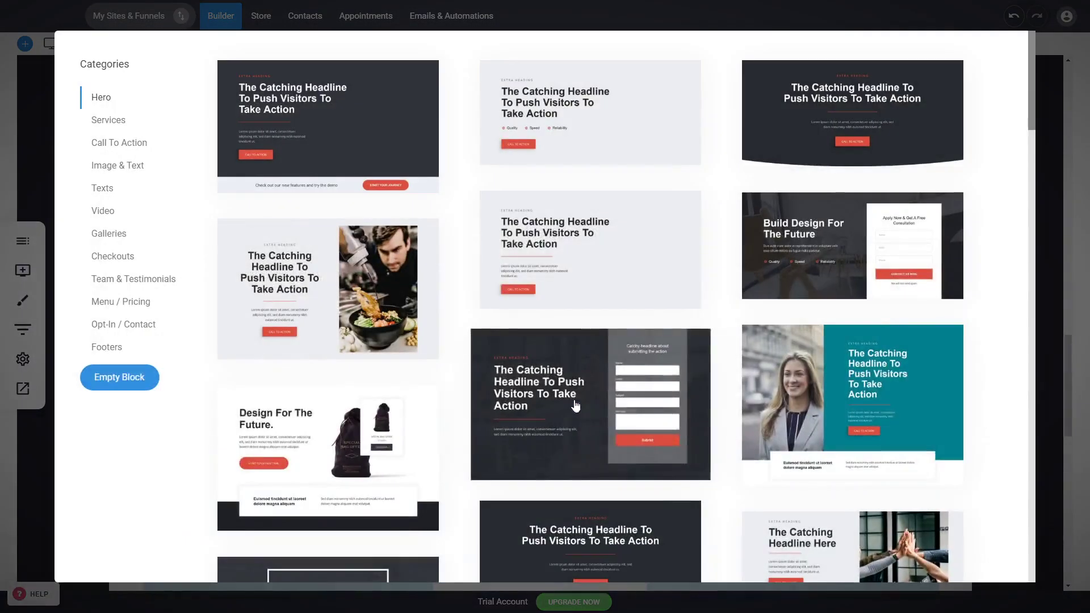
pyautogui.scroll(-5, 146, 279)
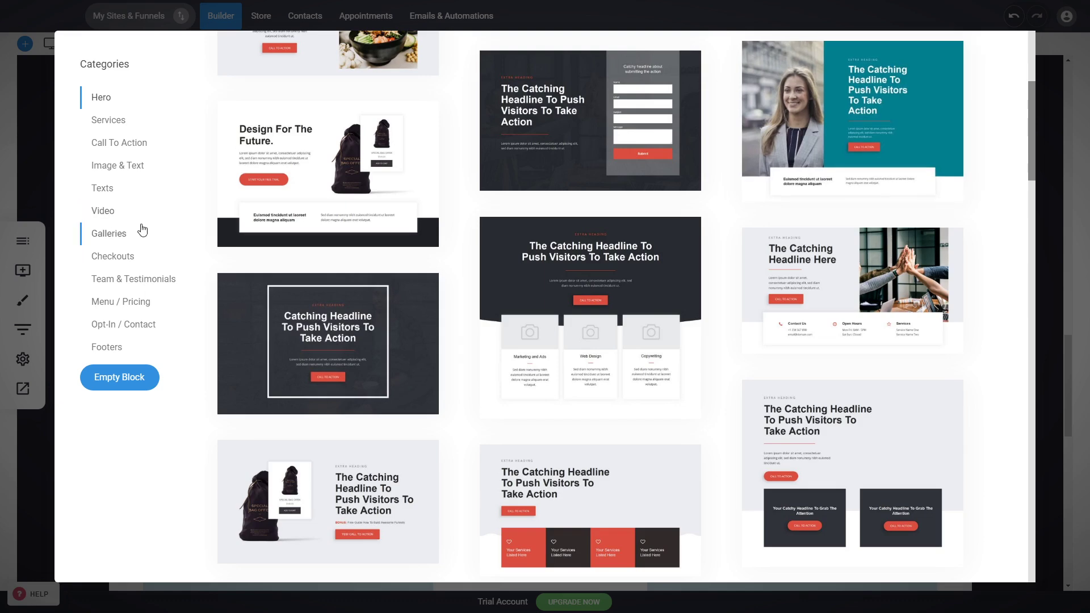
pyautogui.click(108, 121)
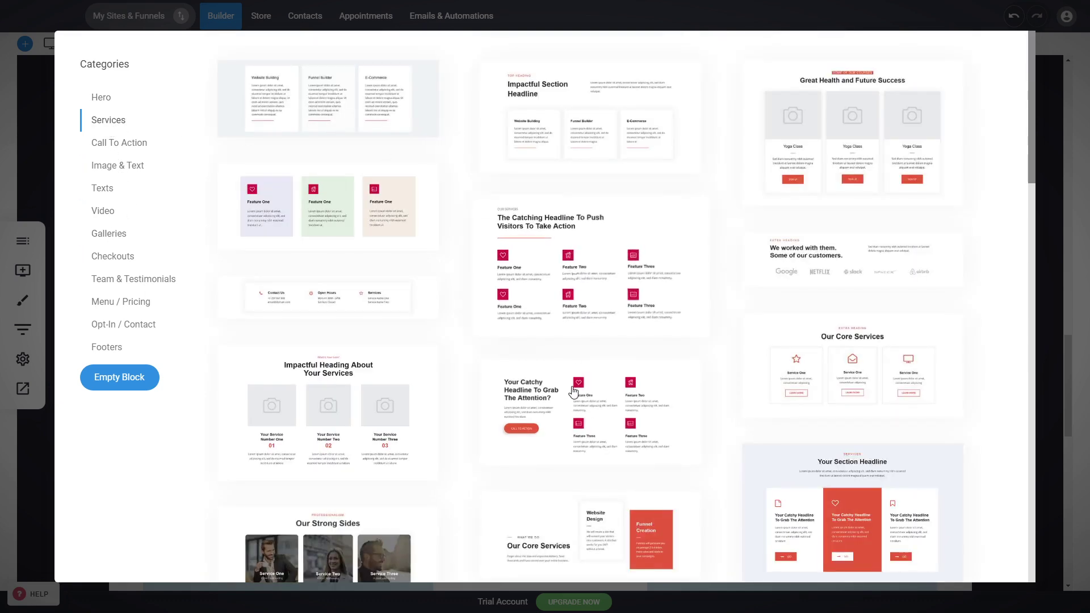
pyautogui.click(133, 148)
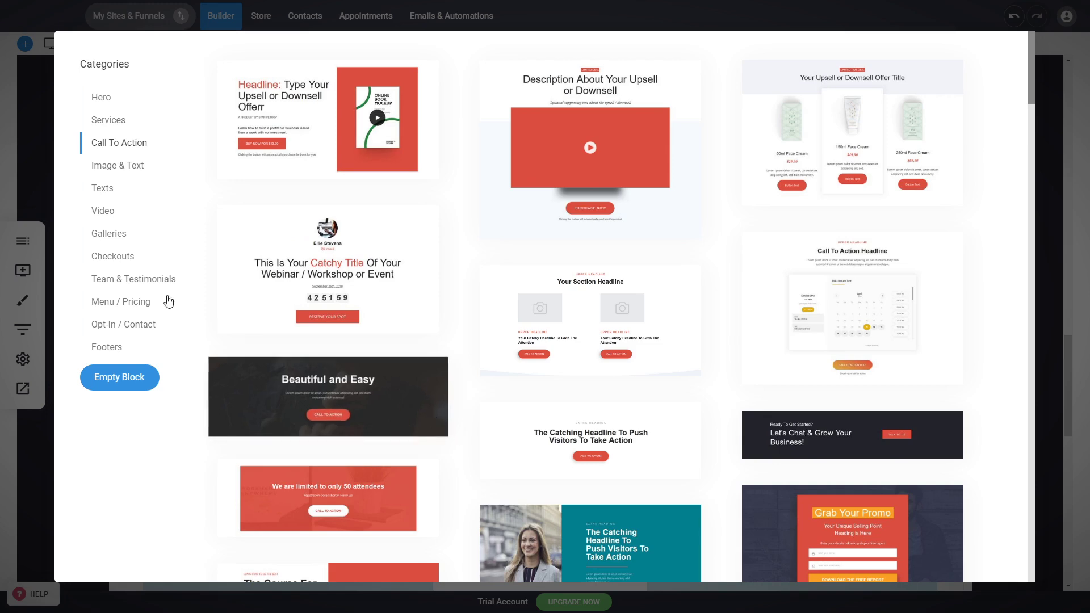
pyautogui.click(118, 172)
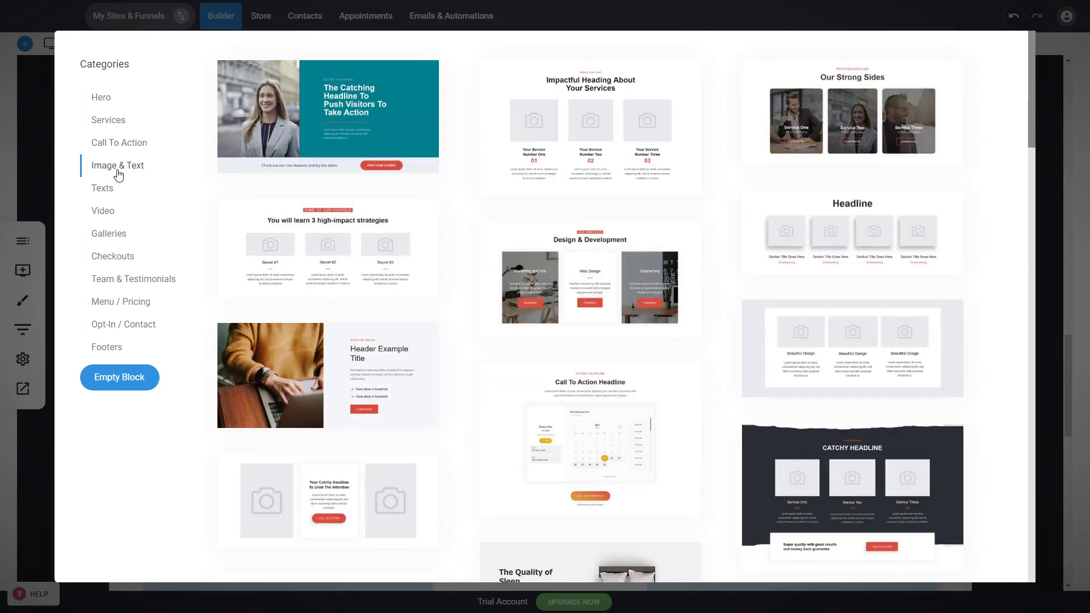
pyautogui.click(19, 168)
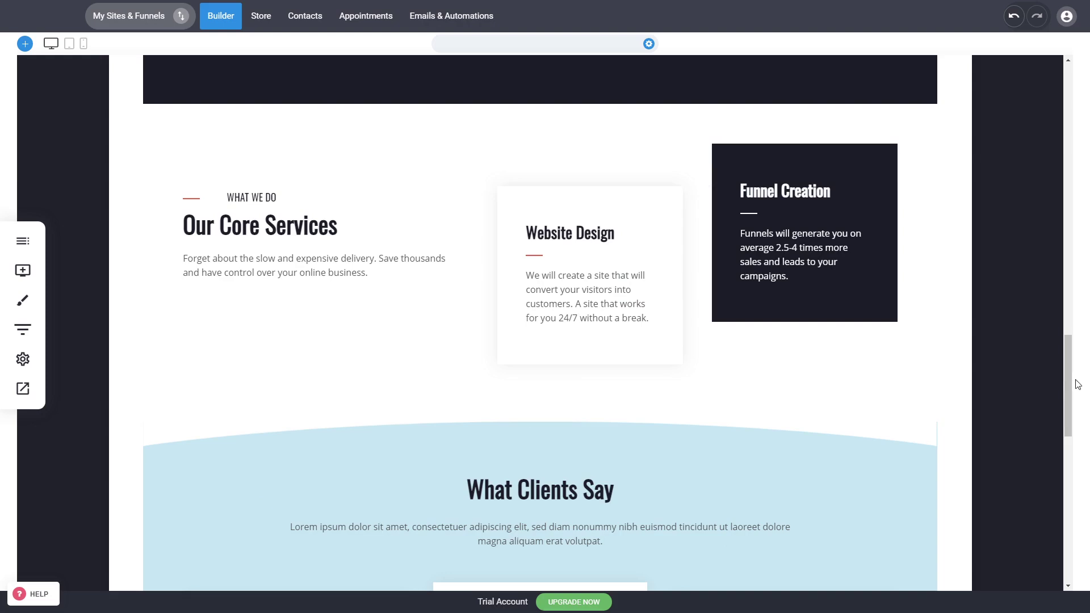
pyautogui.moveTo(1071, 389); pyautogui.dragTo(1073, 359)
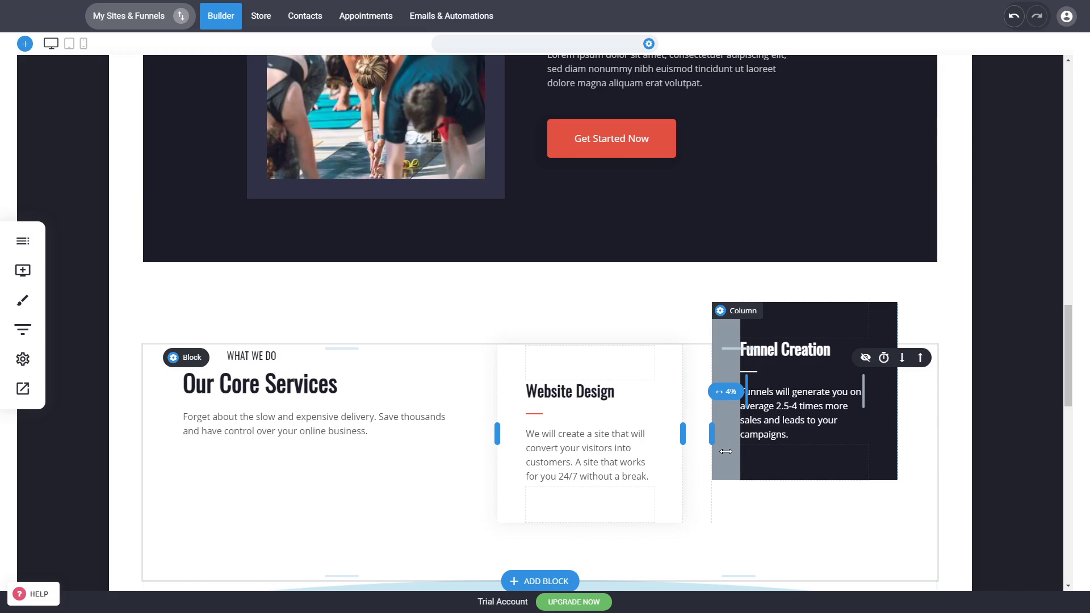
# Examine the text and link options in the settings of the "Book A Free Training" button, and close the settings
pyautogui.scroll(5, 624, 407)
pyautogui.scroll(5, 601, 384)
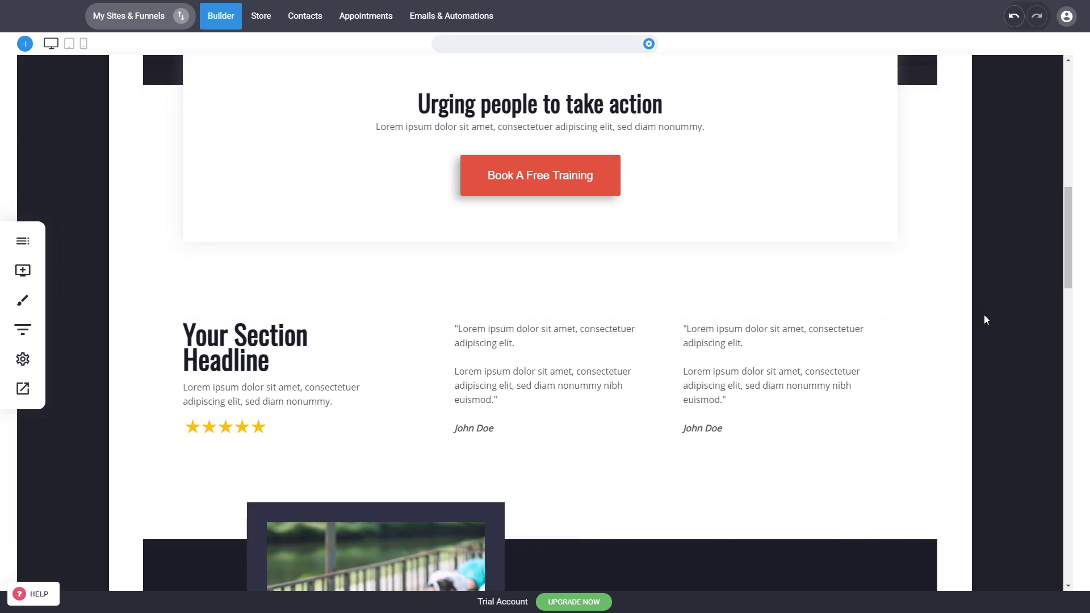
pyautogui.scroll(5, 985, 317)
pyautogui.scroll(5, 985, 316)
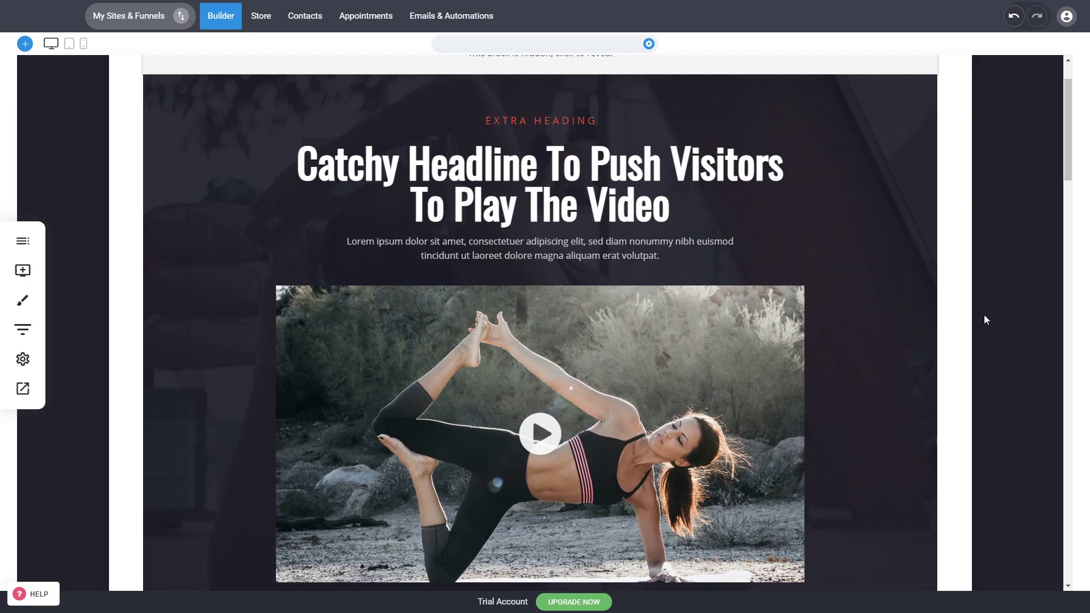
pyautogui.scroll(2, 985, 314)
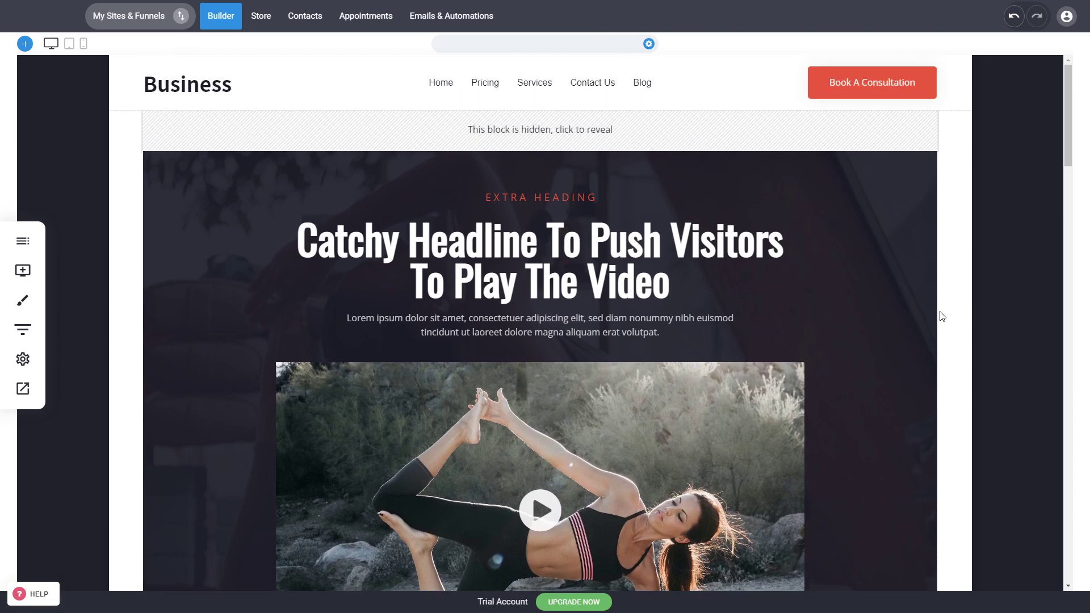
pyautogui.moveTo(937, 321)
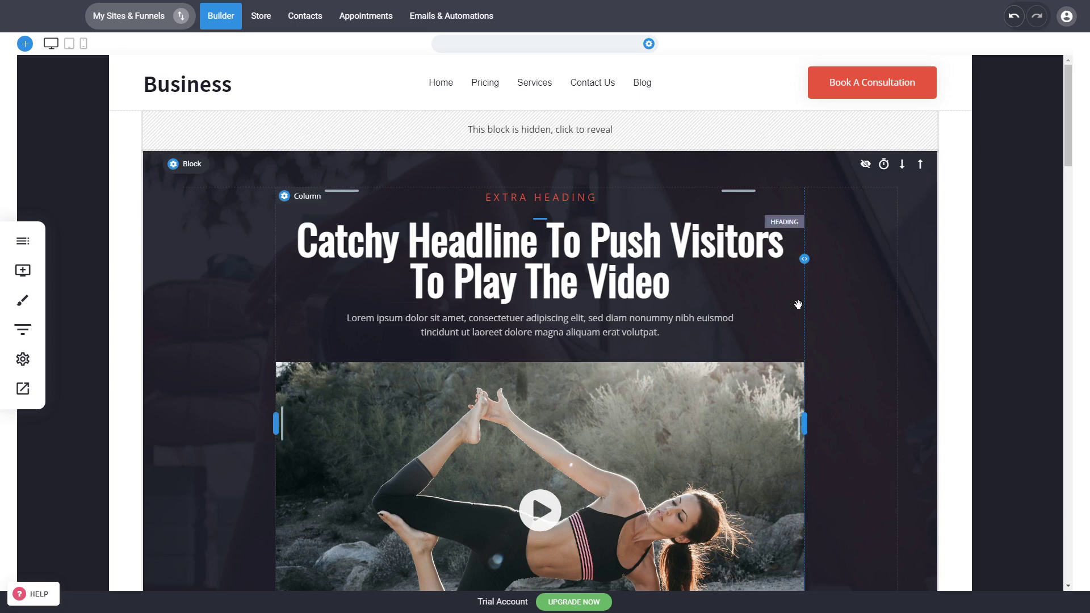
pyautogui.scroll(-5, 842, 335)
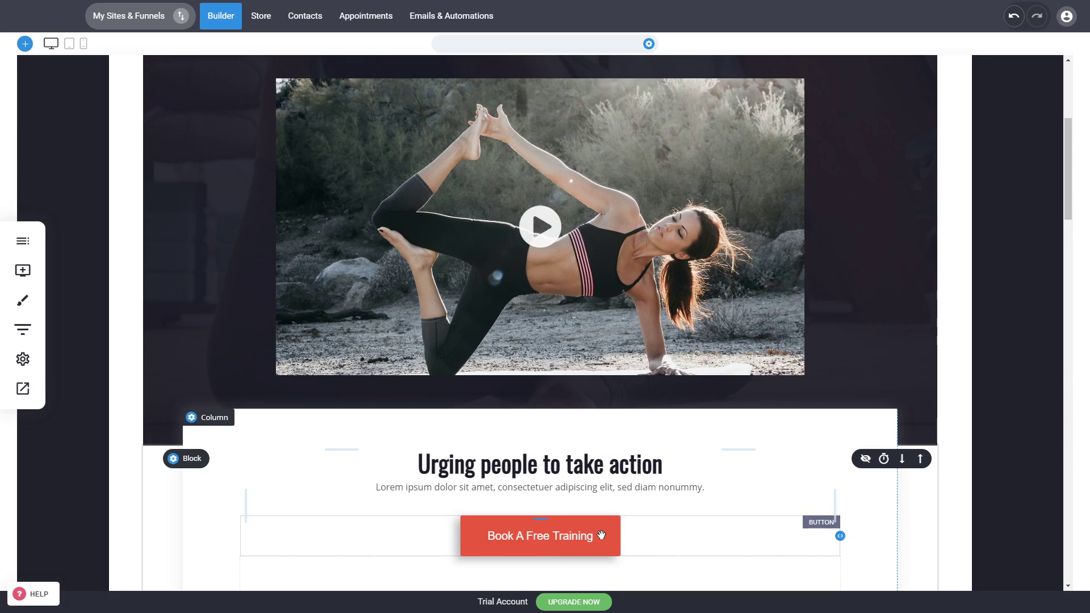
pyautogui.click(577, 536)
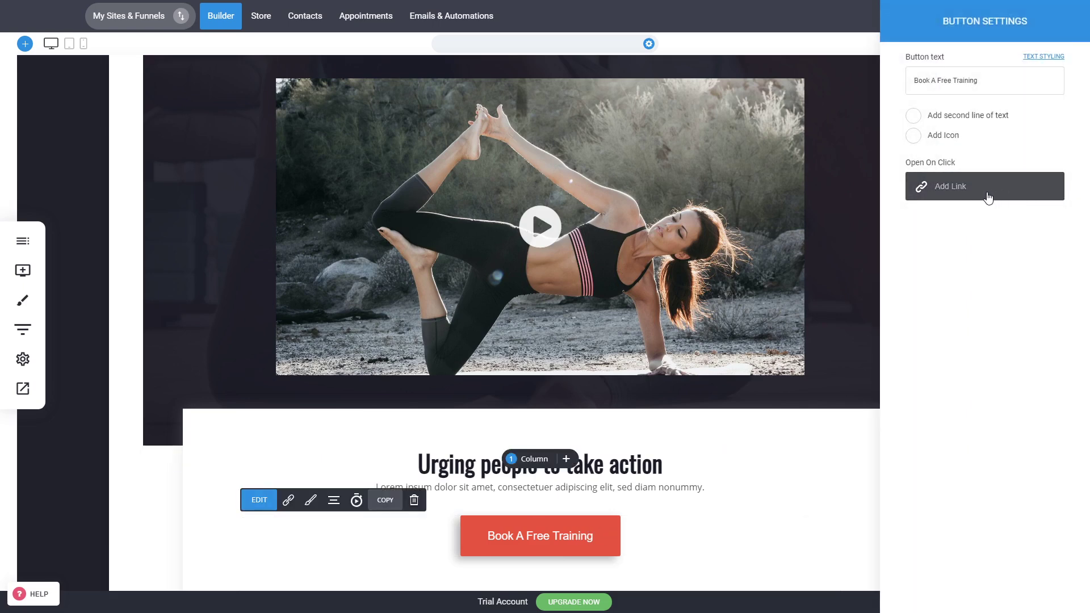
pyautogui.click(772, 314)
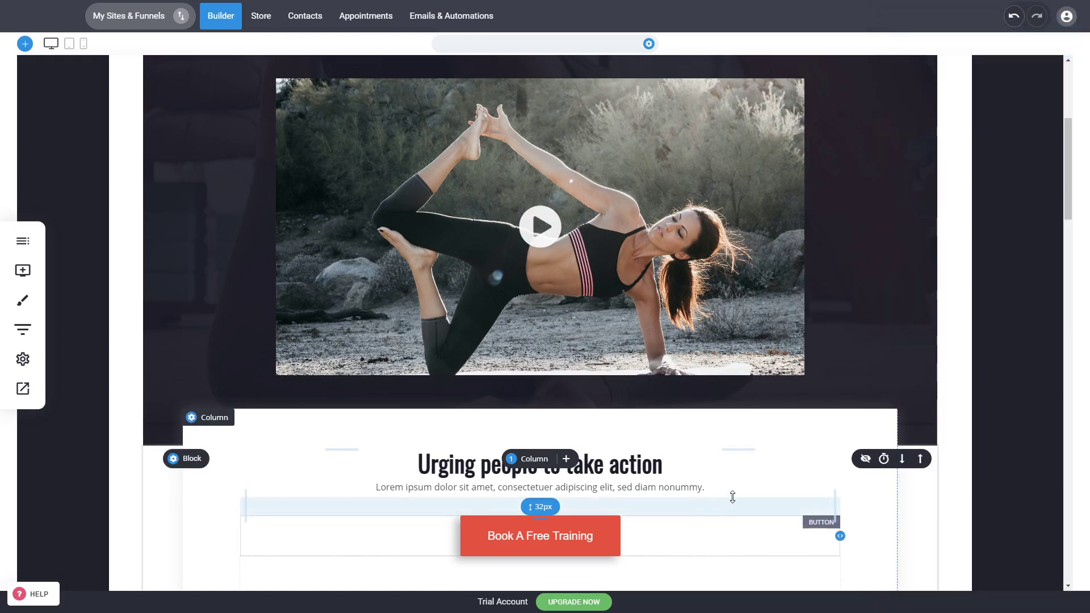
pyautogui.scroll(5, 869, 421)
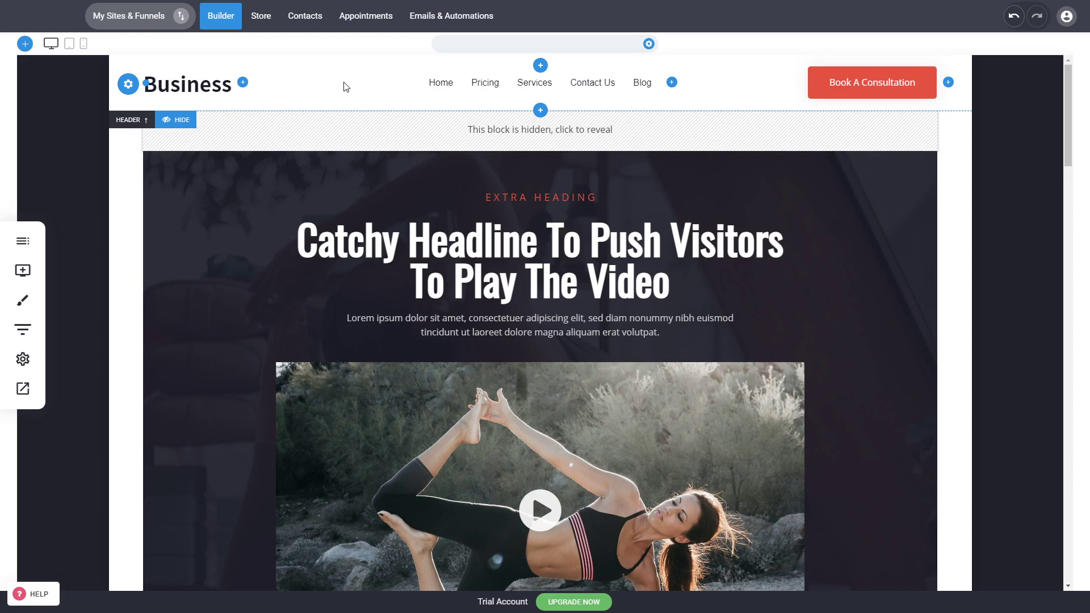
pyautogui.moveTo(1070, 128); pyautogui.dragTo(1039, 95)
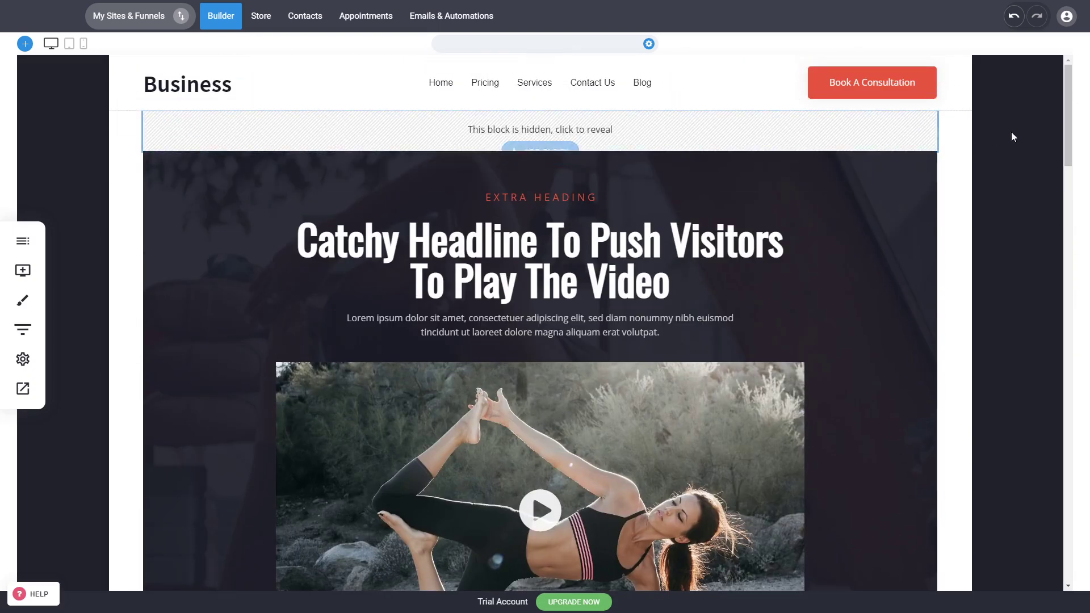
pyautogui.moveTo(1067, 108)
pyautogui.mouseDown()
pyautogui.moveTo(1058, 227)
pyautogui.moveTo(1059, 119)
pyautogui.mouseUp()
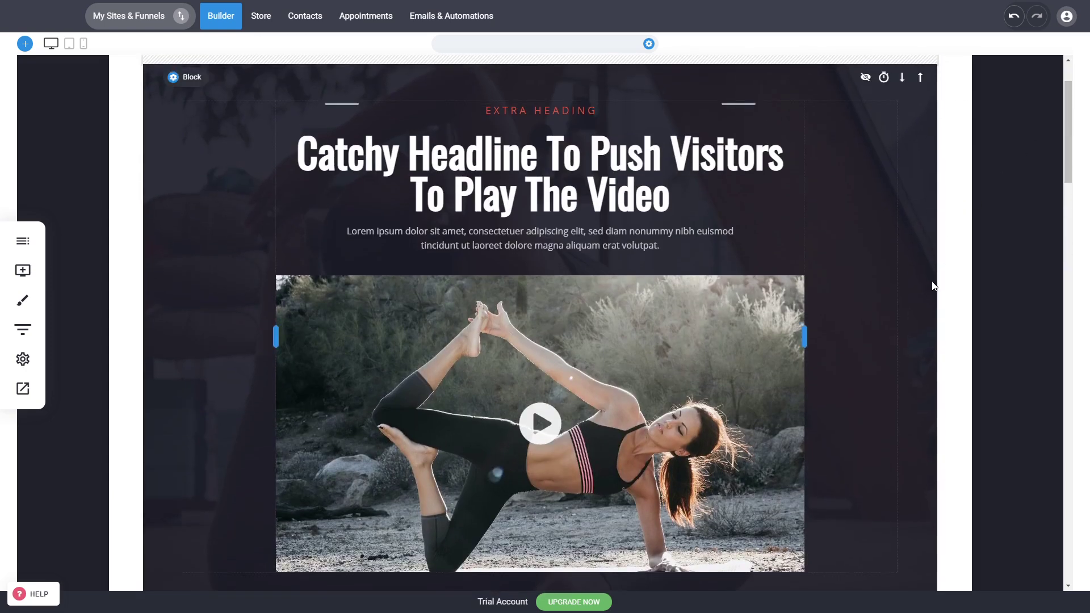
pyautogui.scroll(1, 954, 285)
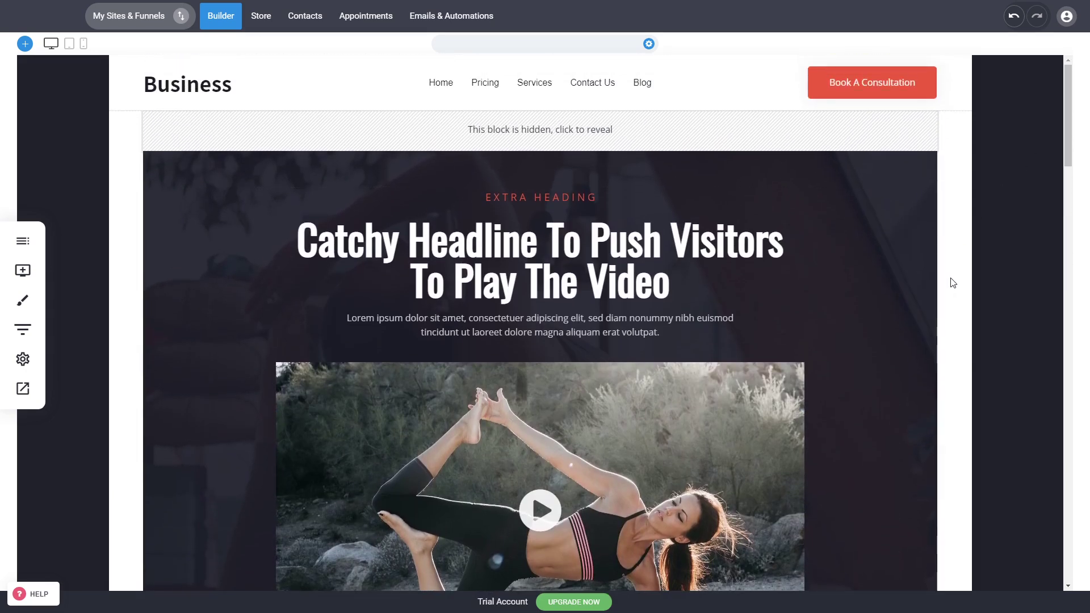